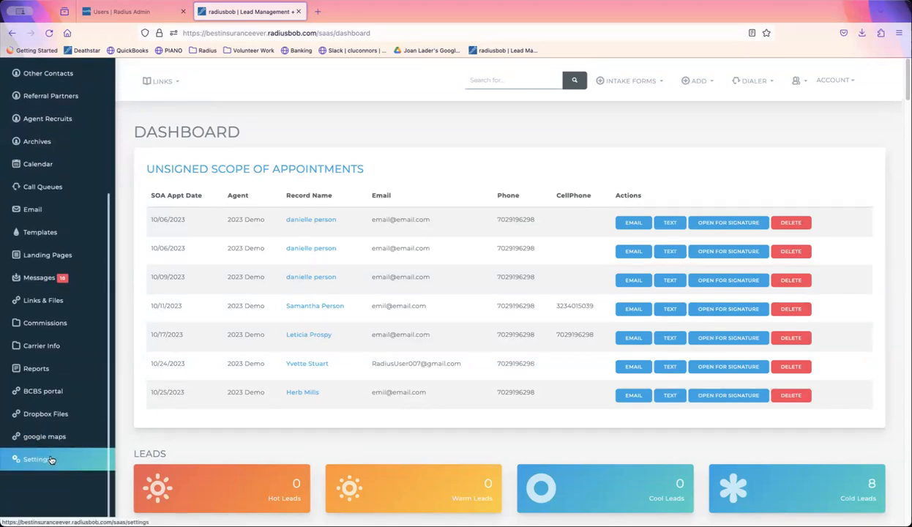
- Filter account settings for 'appointment' and start a new schedule under Appointment Scheduling
{"action": "left_click", "coordinate": [51, 459]}
{"action": "left_click", "coordinate": [688, 127]}
{"action": "type", "text": "appointment"}
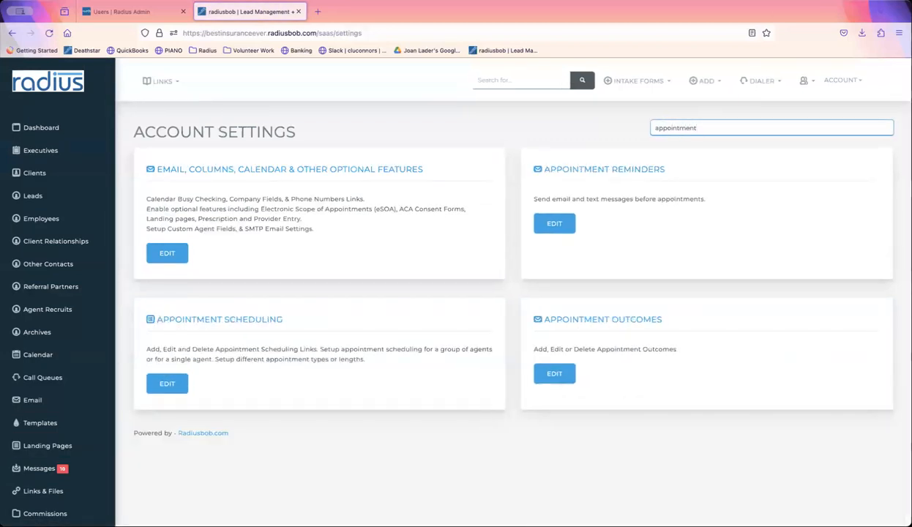
{"action": "left_click", "coordinate": [175, 381]}
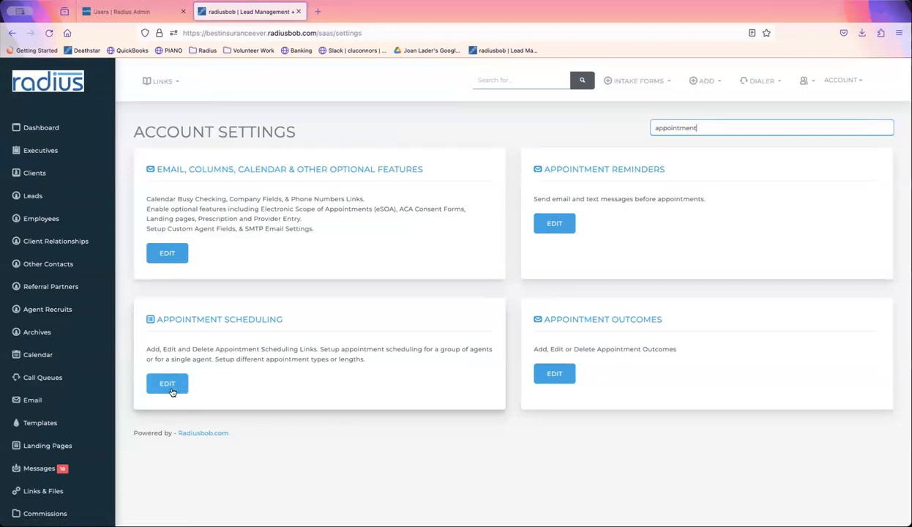
{"action": "left_click", "coordinate": [172, 385]}
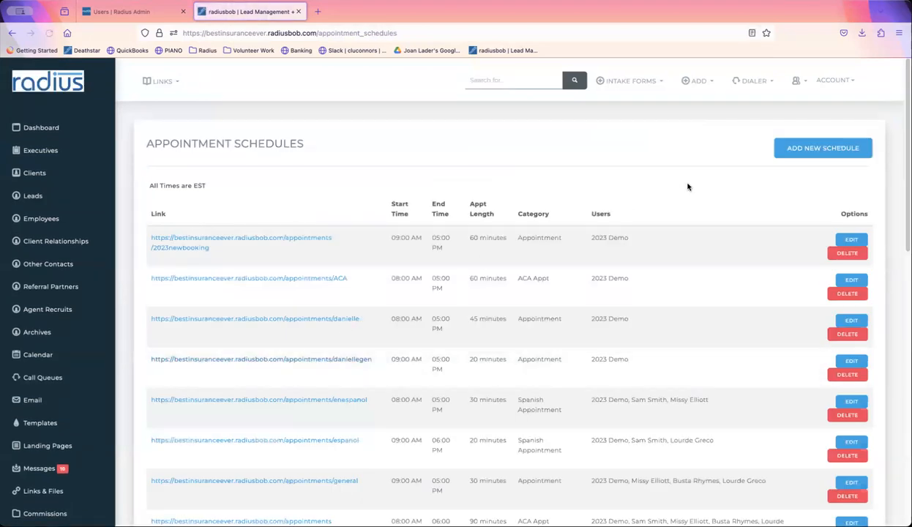
{"action": "left_click", "coordinate": [834, 147]}
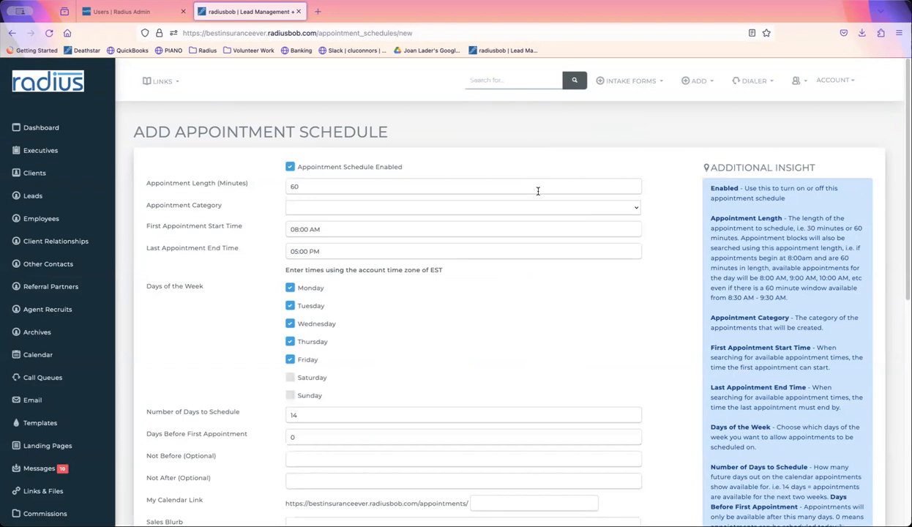
- Set the appointment length to 70 minutes and the category to Medicare Eligible
{"action": "left_click_drag", "start_coordinate": [331, 186], "coordinate": [265, 182]}
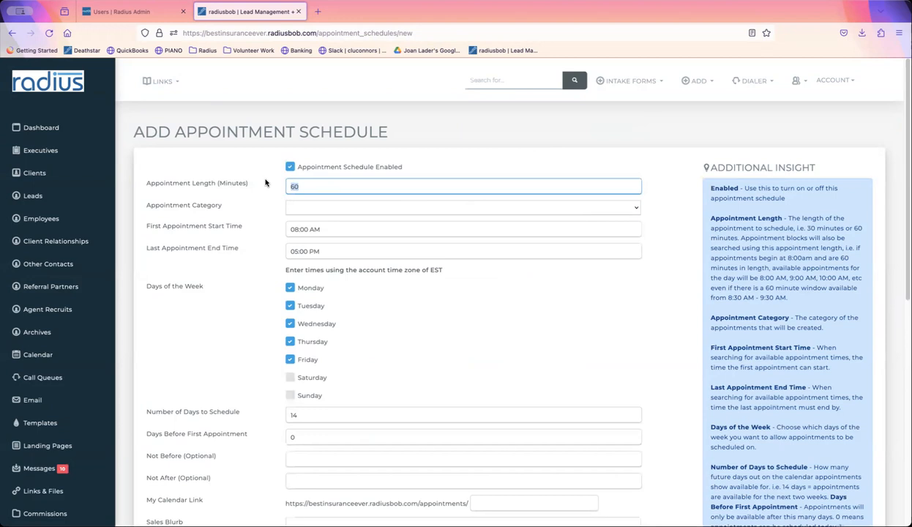
{"action": "type", "text": "30"}
{"action": "left_click", "coordinate": [296, 207]}
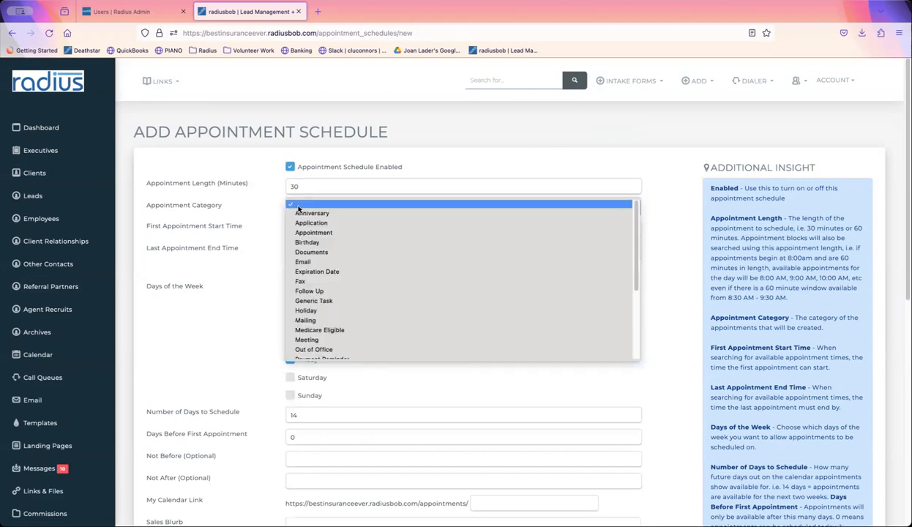
{"action": "left_click", "coordinate": [327, 330]}
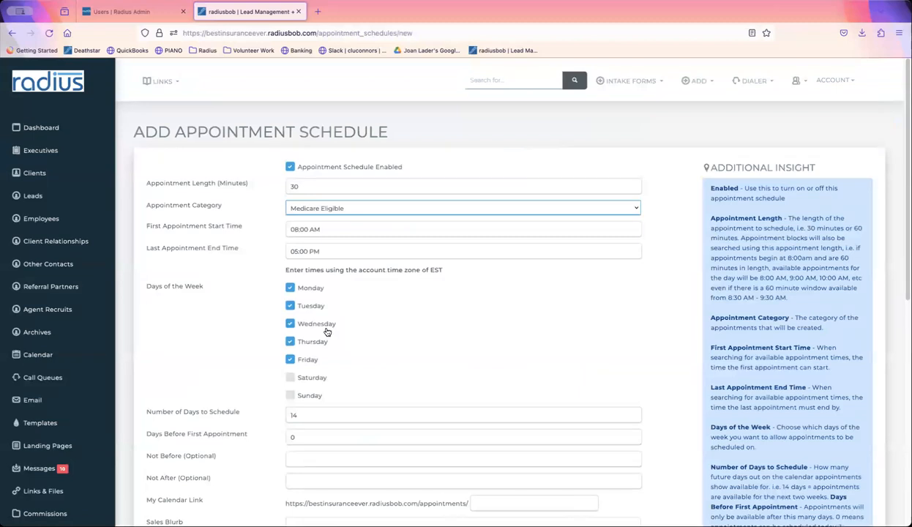
{"action": "left_click_drag", "start_coordinate": [300, 186], "coordinate": [274, 183]}
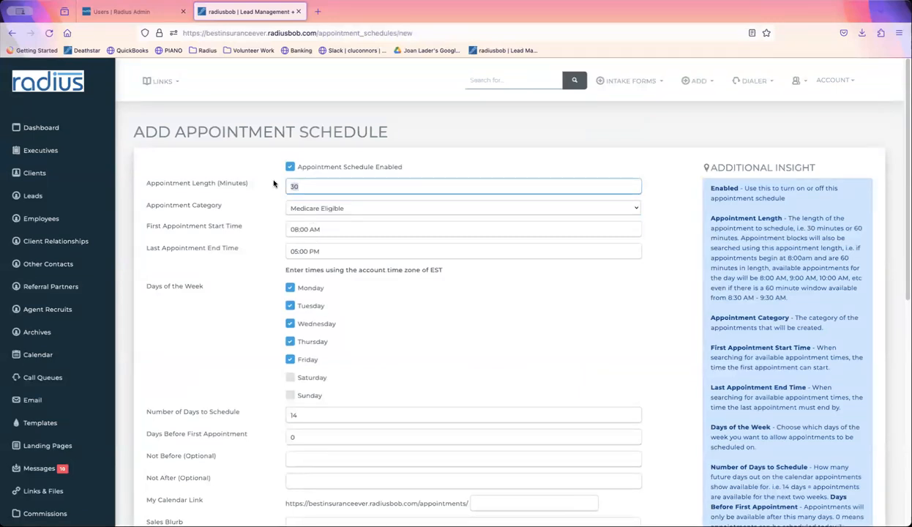
{"action": "type", "text": "70"}
- Make the first appointment start at 9:00 AM and add Saturday as a bookable day
{"action": "left_click", "coordinate": [319, 228]}
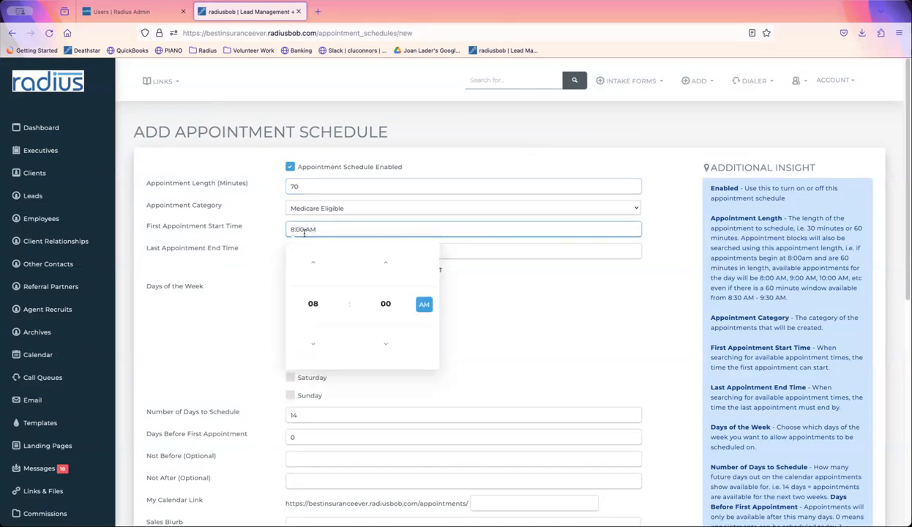
{"action": "left_click", "coordinate": [312, 262]}
{"action": "left_click", "coordinate": [265, 264]}
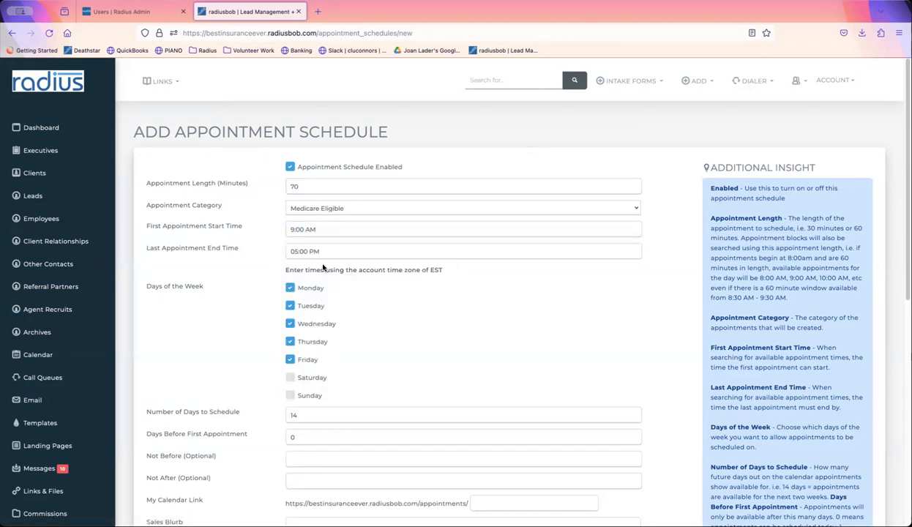
{"action": "left_click", "coordinate": [312, 377]}
- Change Number of Days to Schedule from 14 to 30
{"action": "scroll", "coordinate": [901, 217], "scroll_direction": "down", "scroll_amount": 1}
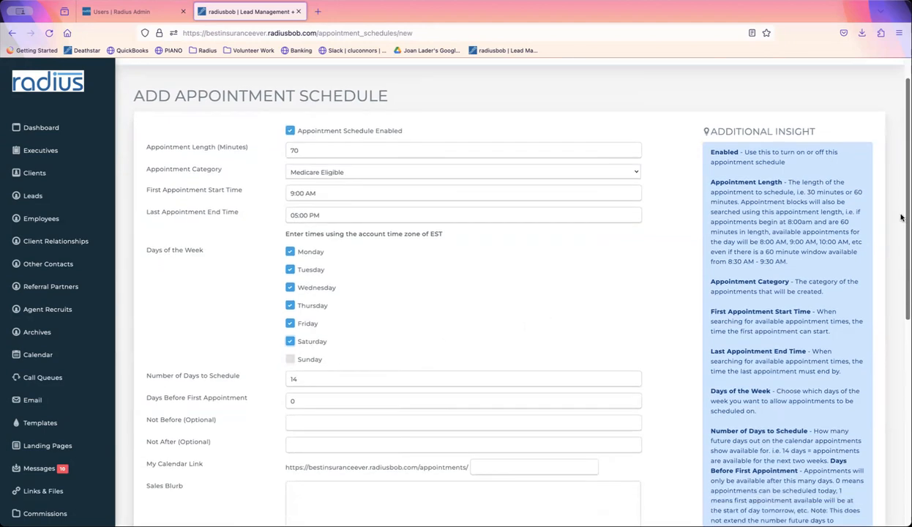
{"action": "scroll", "coordinate": [901, 217], "scroll_direction": "down", "scroll_amount": 4}
{"action": "left_click_drag", "start_coordinate": [307, 246], "coordinate": [281, 239]}
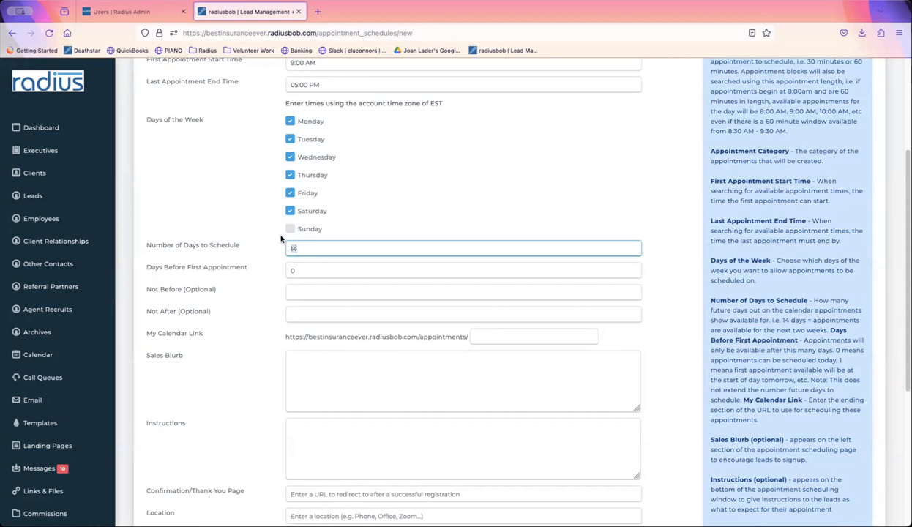
{"action": "type", "text": "30"}
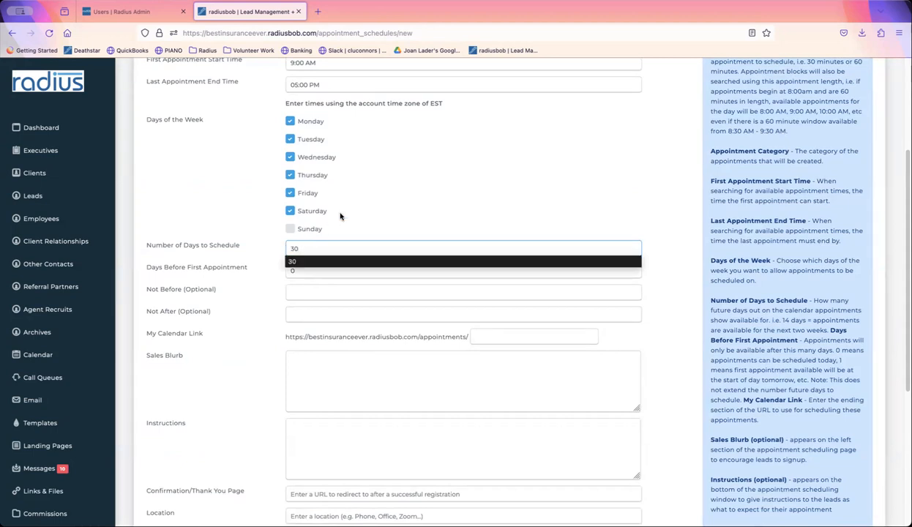
{"action": "key", "text": "Escape"}
{"action": "left_click", "coordinate": [361, 216]}
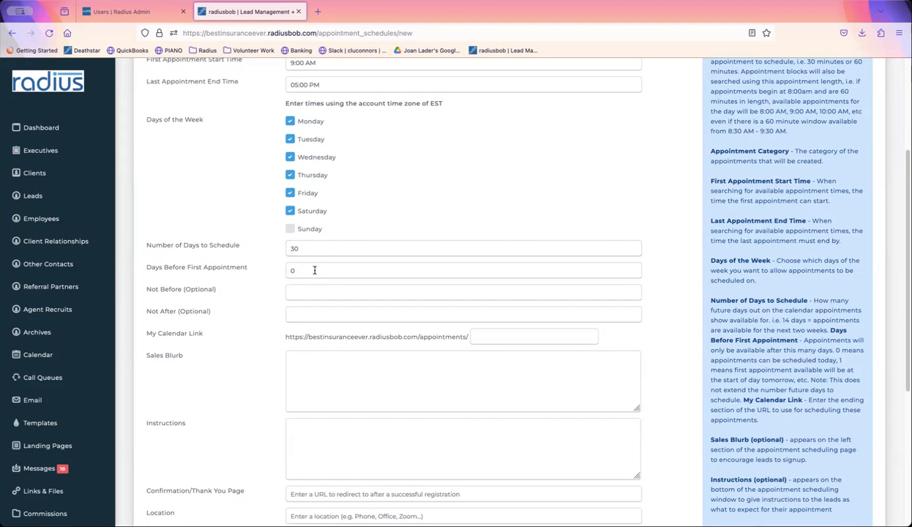
- Set Days Before First Appointment to 3
{"action": "left_click_drag", "start_coordinate": [314, 270], "coordinate": [284, 270]}
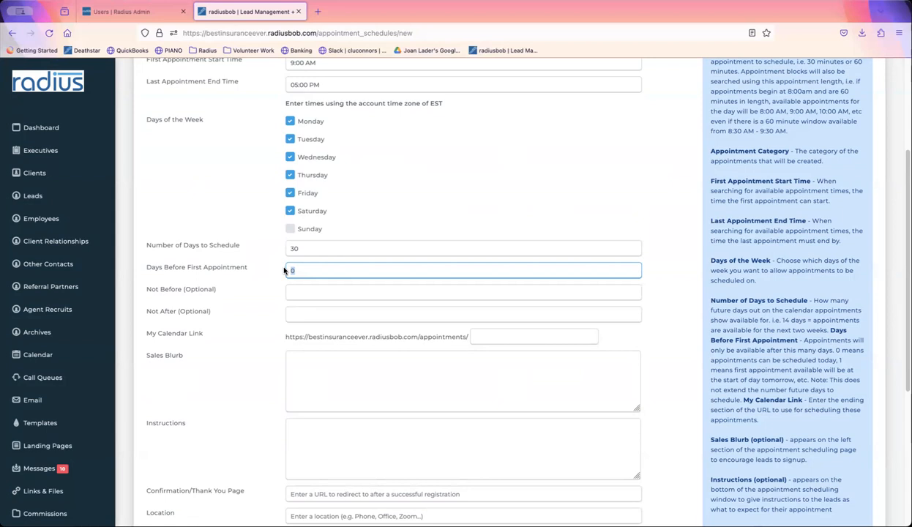
{"action": "type", "text": "3"}
{"action": "left_click", "coordinate": [229, 287]}
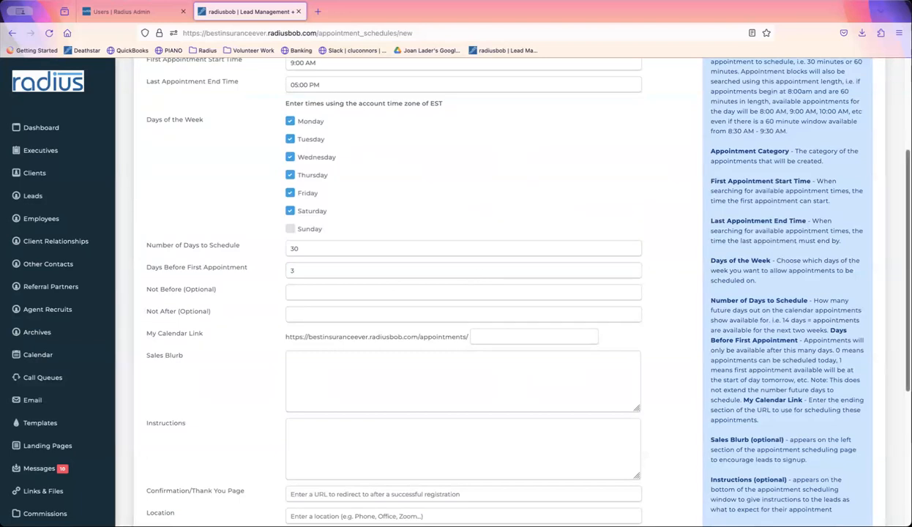
{"action": "scroll", "coordinate": [513, 286], "scroll_direction": "down", "scroll_amount": 2}
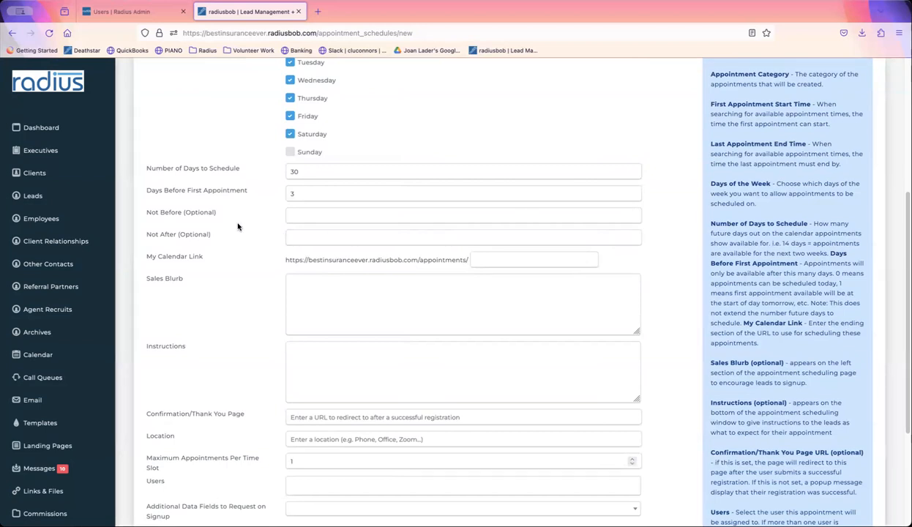
{"action": "left_click_drag", "start_coordinate": [227, 211], "coordinate": [145, 212]}
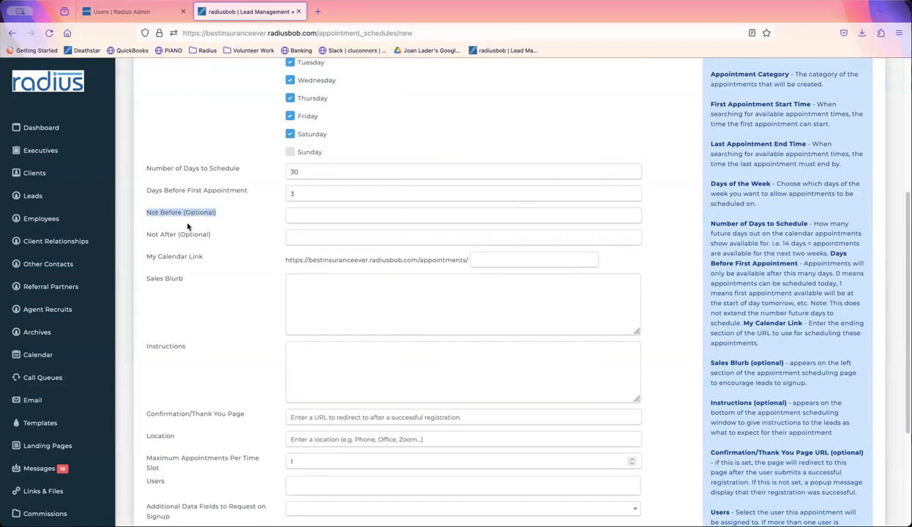
- Limit bookings to Not Before 11/07/2023 and Not After 12/07/2023
{"action": "left_click", "coordinate": [308, 218]}
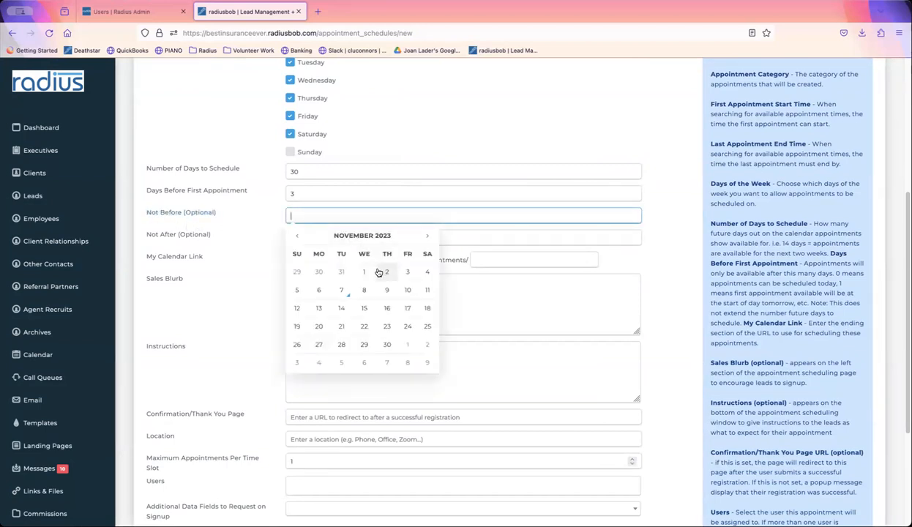
{"action": "left_click", "coordinate": [341, 290]}
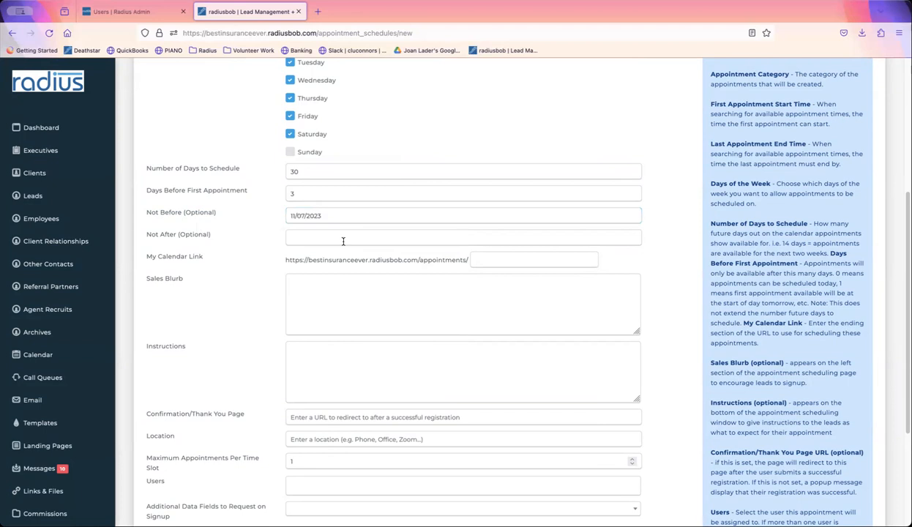
{"action": "left_click", "coordinate": [343, 241]}
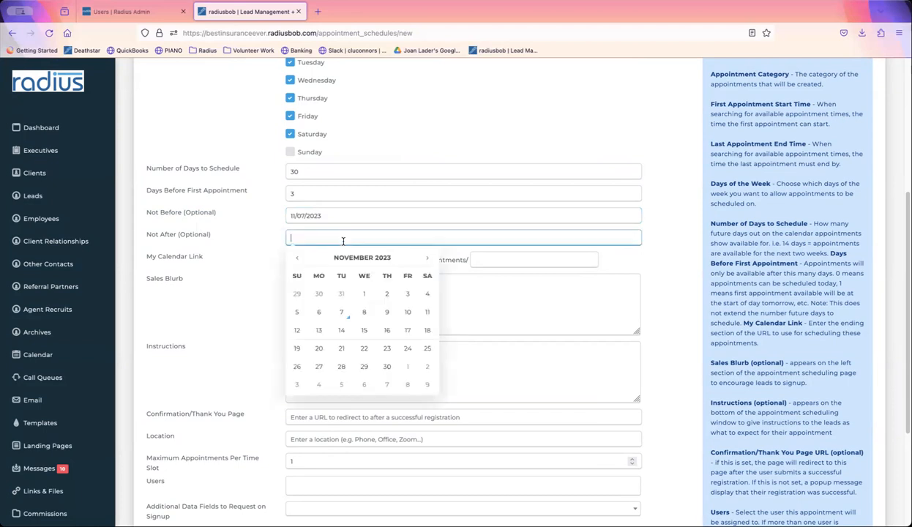
{"action": "left_click", "coordinate": [425, 261]}
{"action": "left_click", "coordinate": [386, 314]}
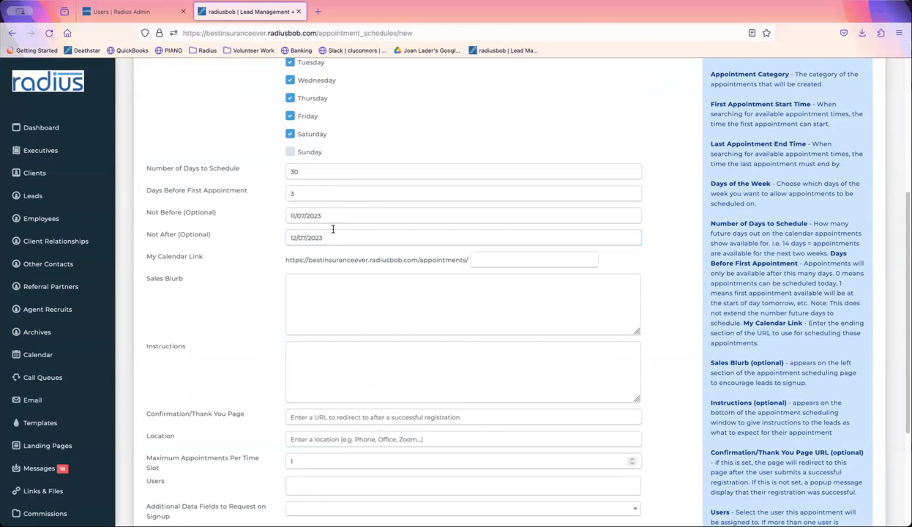
- Enter aep2024 as the My Calendar Link name
{"action": "left_click", "coordinate": [541, 261]}
{"action": "type", "text": "aed"}
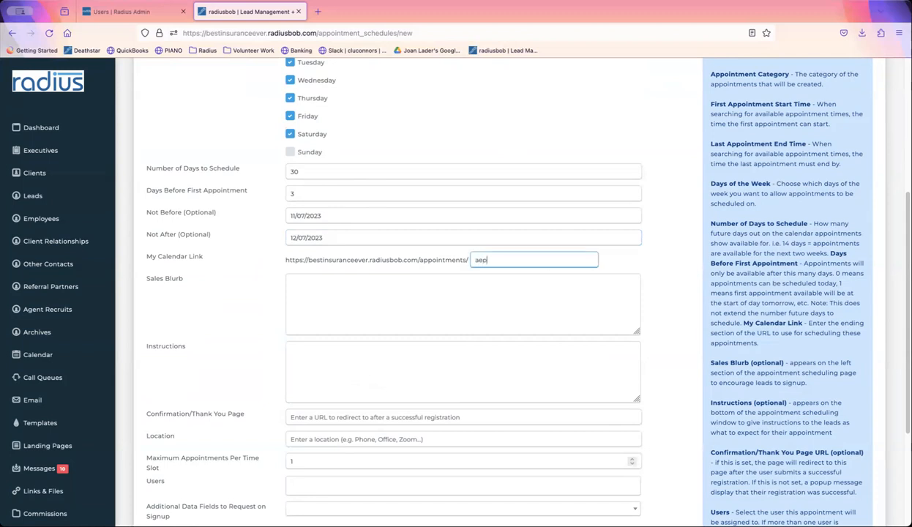
{"action": "key", "text": "BackSpace"}
{"action": "type", "text": "p2024"}
- Write the 'licensed in all states for Medicare coverage' sales blurb and instructions for existing clients
{"action": "left_click", "coordinate": [406, 313]}
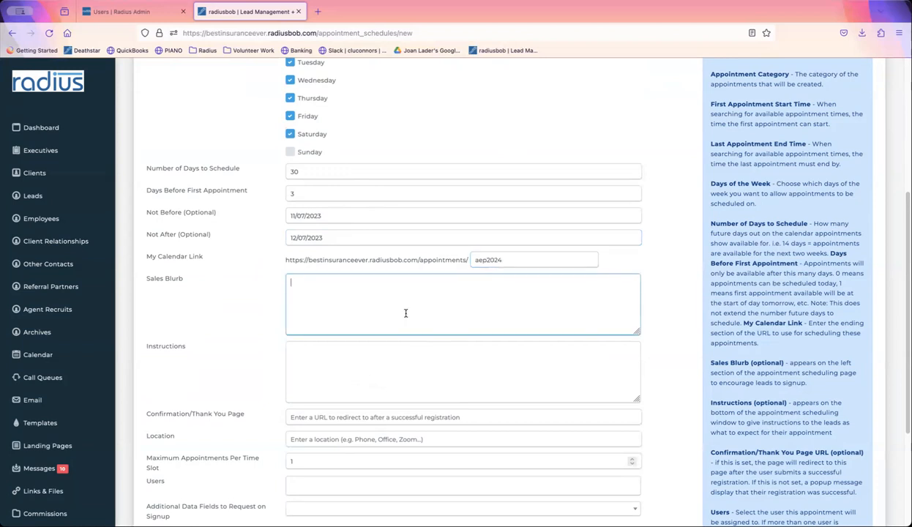
{"action": "type", "text": "I'm licensed in all states for Medicare coverage. "}
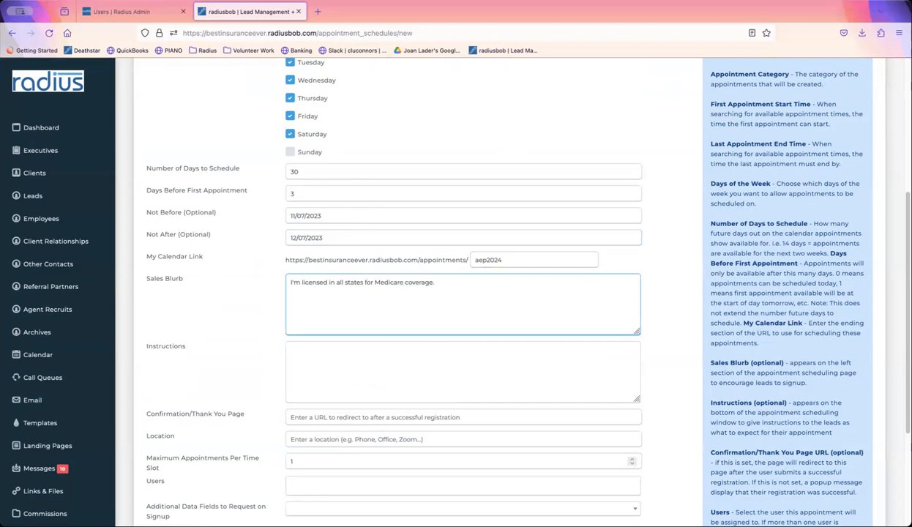
{"action": "type", "text": "disclaimer disclaimer"}
{"action": "key", "text": "Tab"}
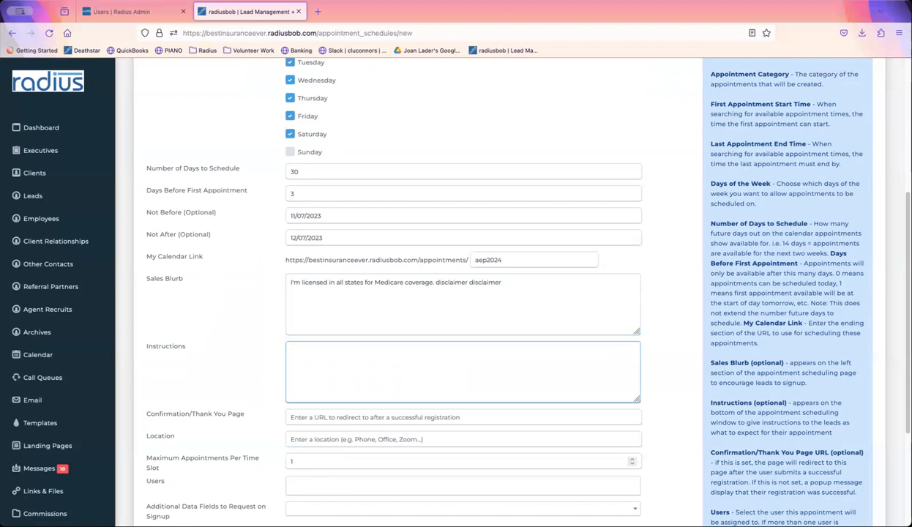
{"action": "type", "text": "Fill all of this out. If you are an existing client, please refer to the email I sent with your Name, Phone, Email so that "}
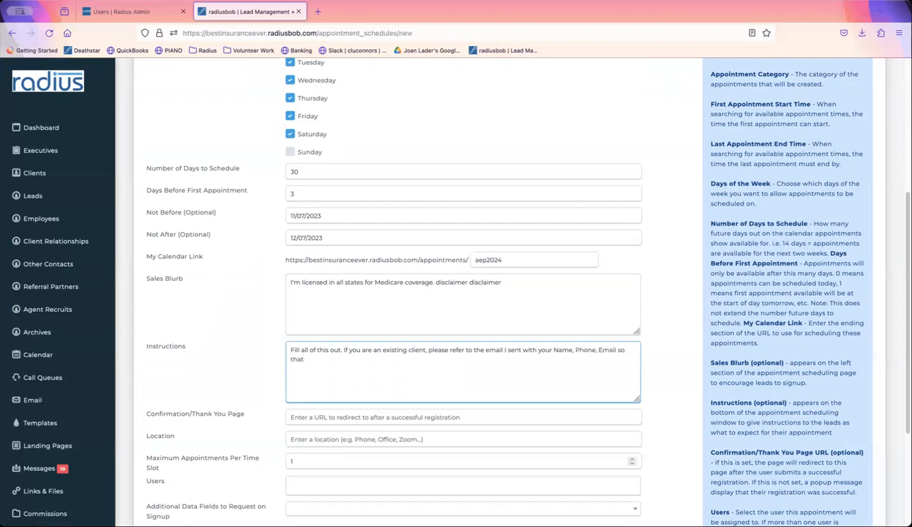
{"action": "type", "text": "your current recor"}
{"action": "type", "text": "d is update"}
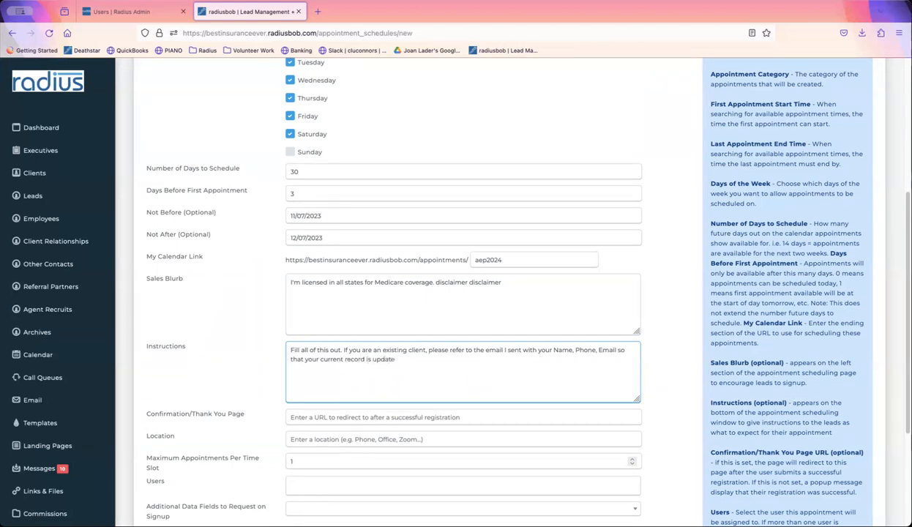
{"action": "type", "text": "d with your appointment."}
- Open the Meeting_Confirmation landing page in a duplicated tab, copy its URL, and return to the form
{"action": "left_click", "coordinate": [349, 416]}
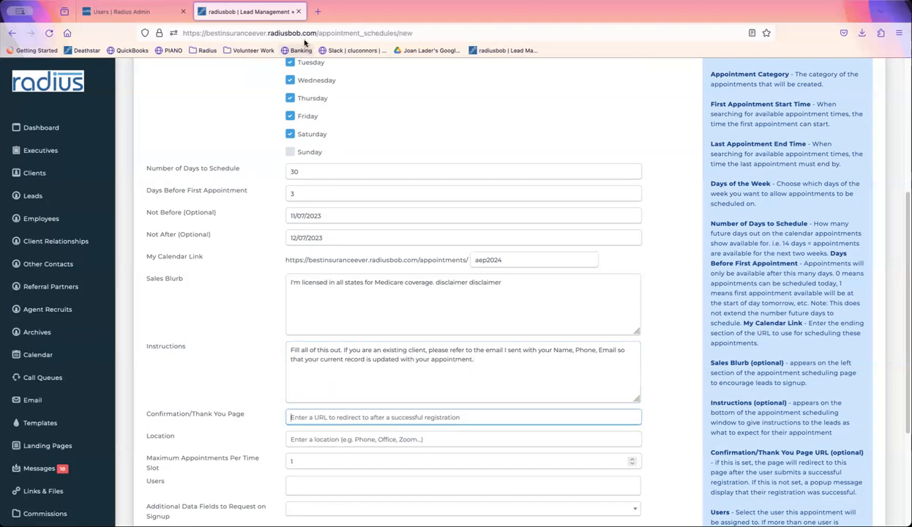
{"action": "right_click", "coordinate": [263, 13]}
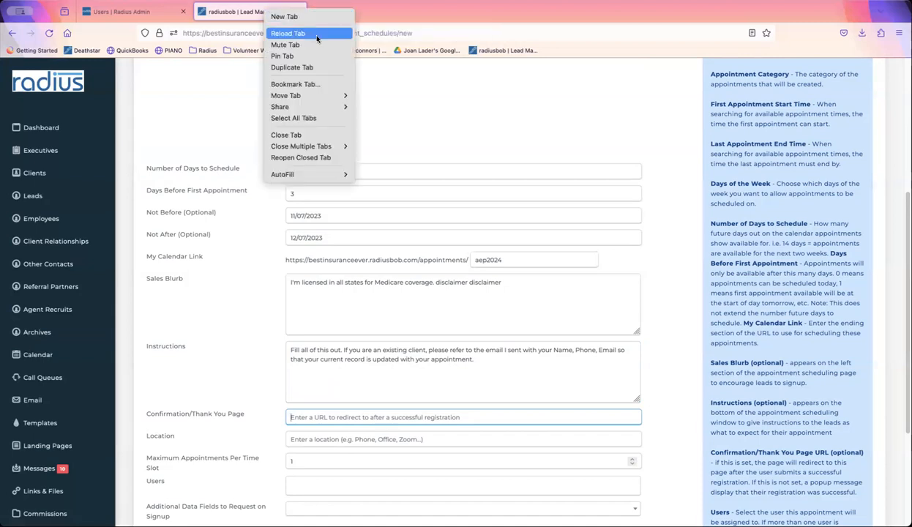
{"action": "left_click", "coordinate": [176, 222]}
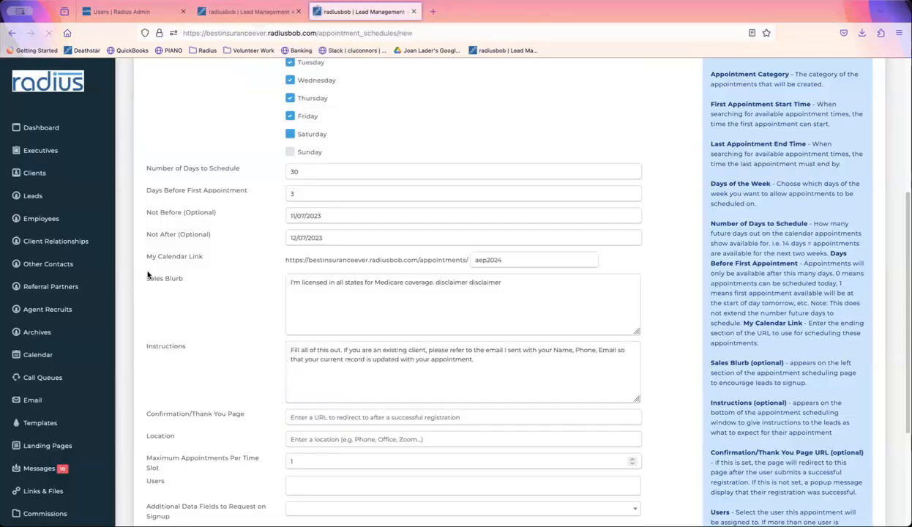
{"action": "left_click", "coordinate": [47, 445]}
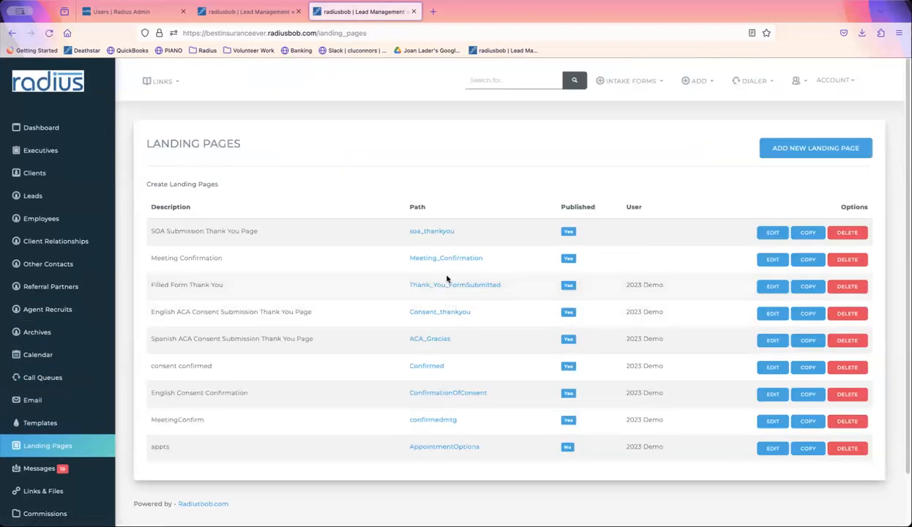
{"action": "left_click", "coordinate": [446, 260]}
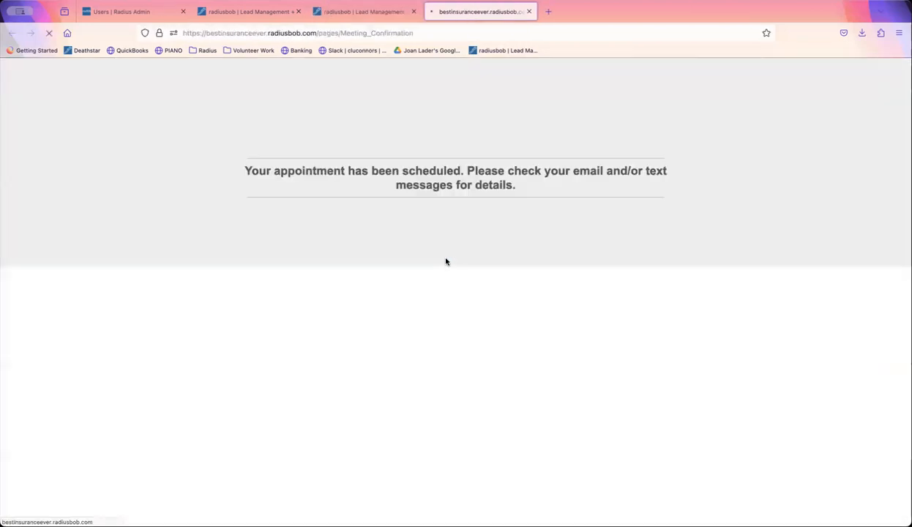
{"action": "left_click", "coordinate": [463, 33]}
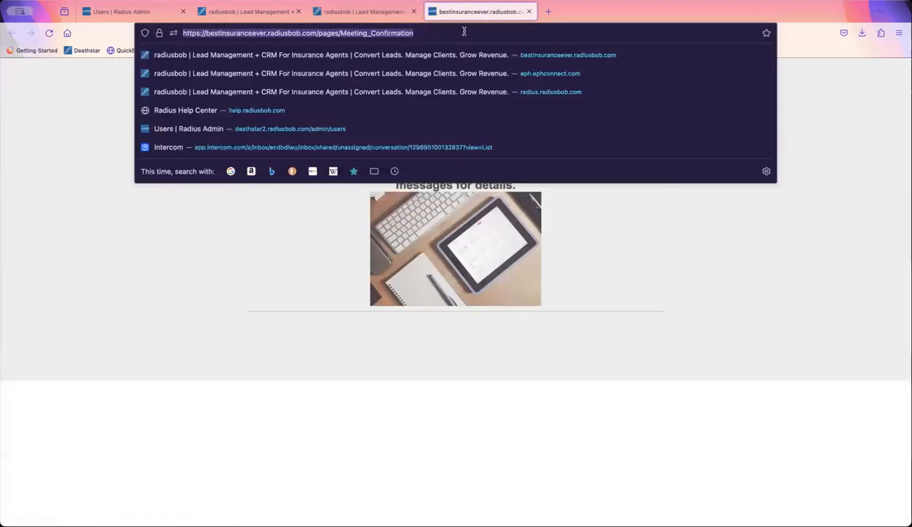
{"action": "left_click", "coordinate": [373, 11]}
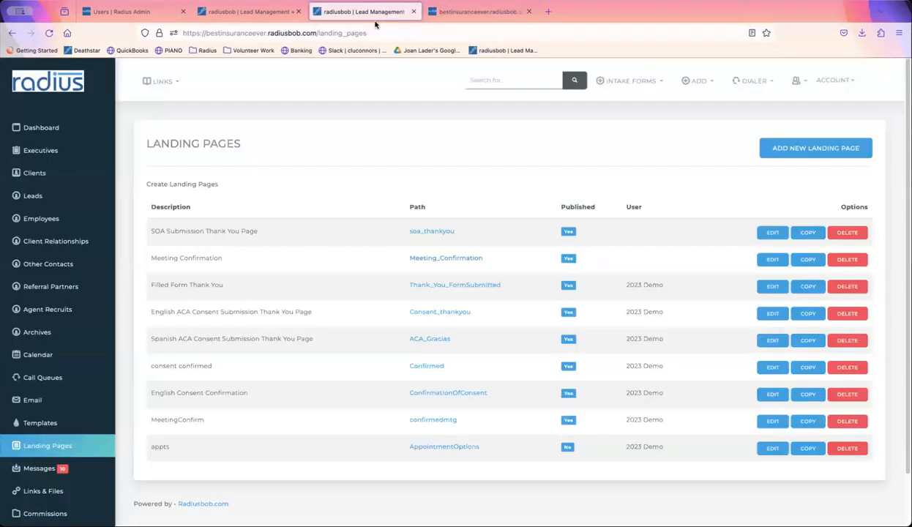
{"action": "left_click", "coordinate": [256, 11]}
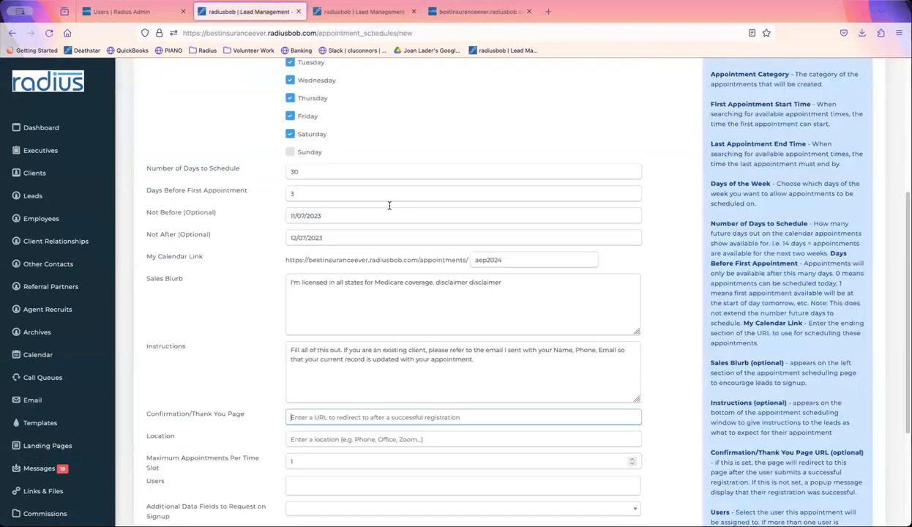
- Paste the Meeting_Confirmation URL as the thank-you page and enter the Beverly Hills address as Location
{"action": "type", "text": "https://bestinsuranceever.radiusbob.com/pages/Meeting_Confirmation"}
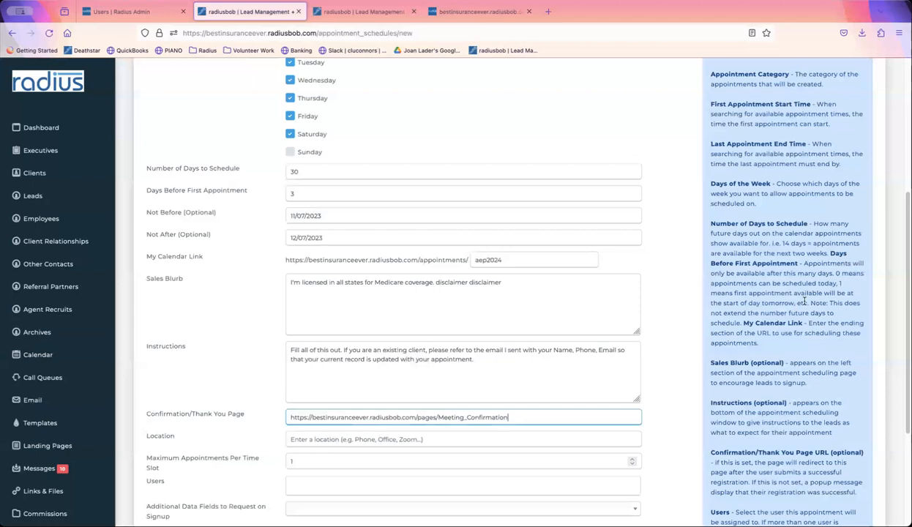
{"action": "scroll", "coordinate": [489, 293], "scroll_direction": "down", "scroll_amount": 4}
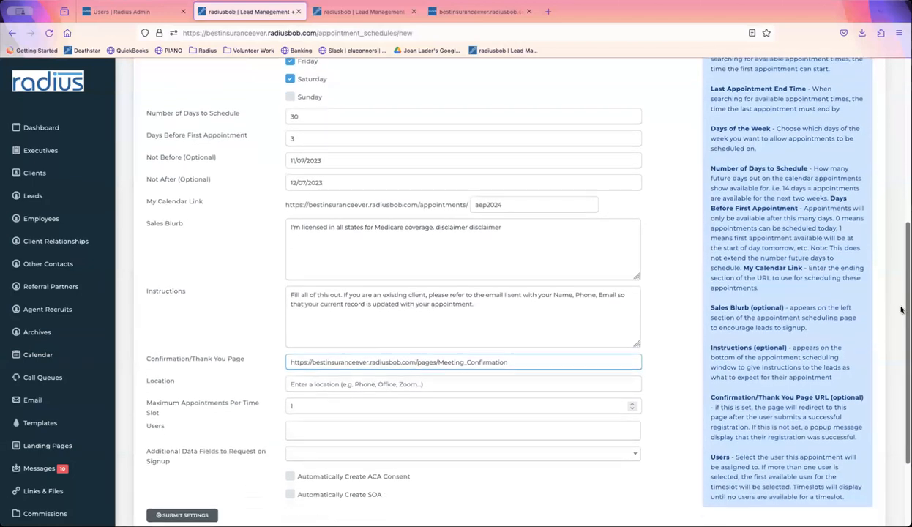
{"action": "left_click", "coordinate": [385, 303]}
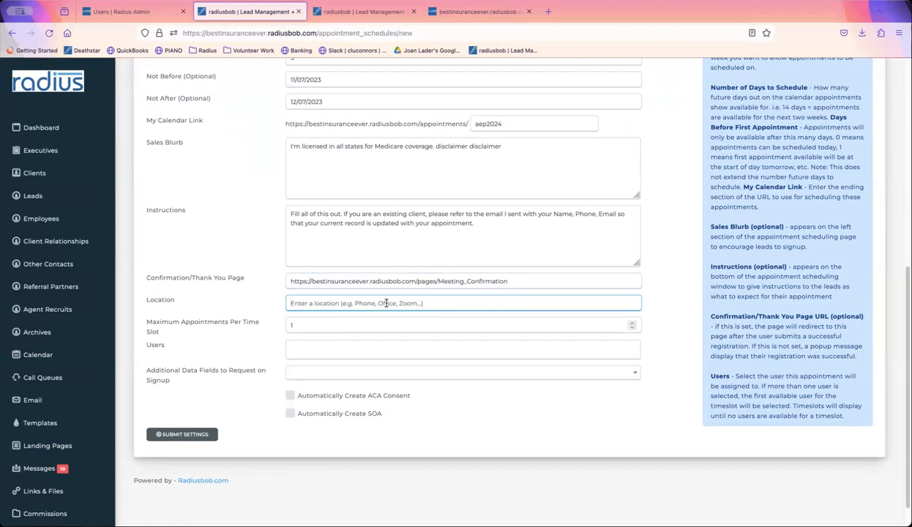
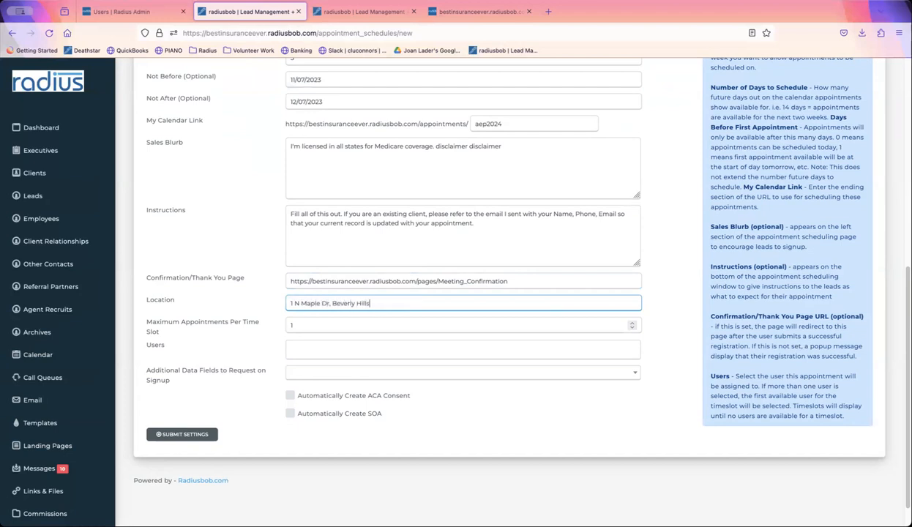
- Keep Max Appointments at 1 per slot and assign the schedule to user 2023 Demo
{"action": "left_click", "coordinate": [330, 326]}
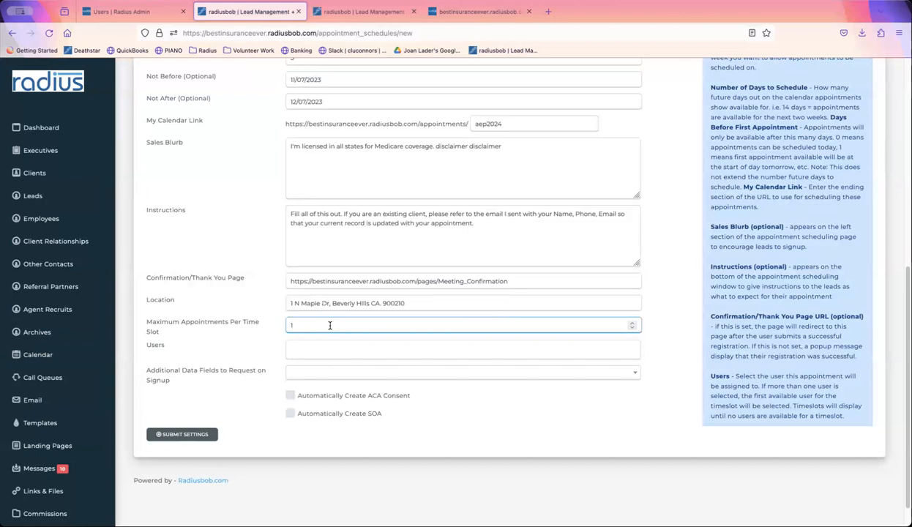
{"action": "type", "text": "00"}
{"action": "key", "text": "BackSpace"}
{"action": "left_click", "coordinate": [306, 350]}
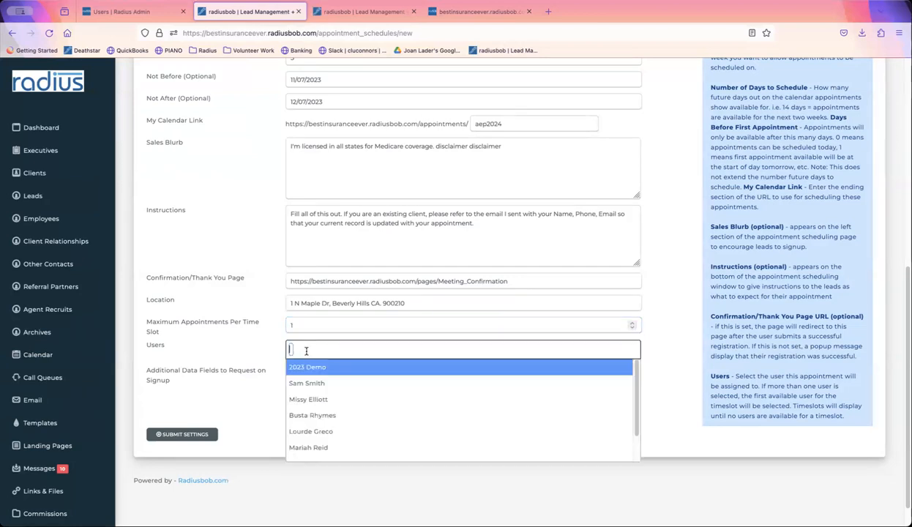
{"action": "left_click", "coordinate": [304, 366]}
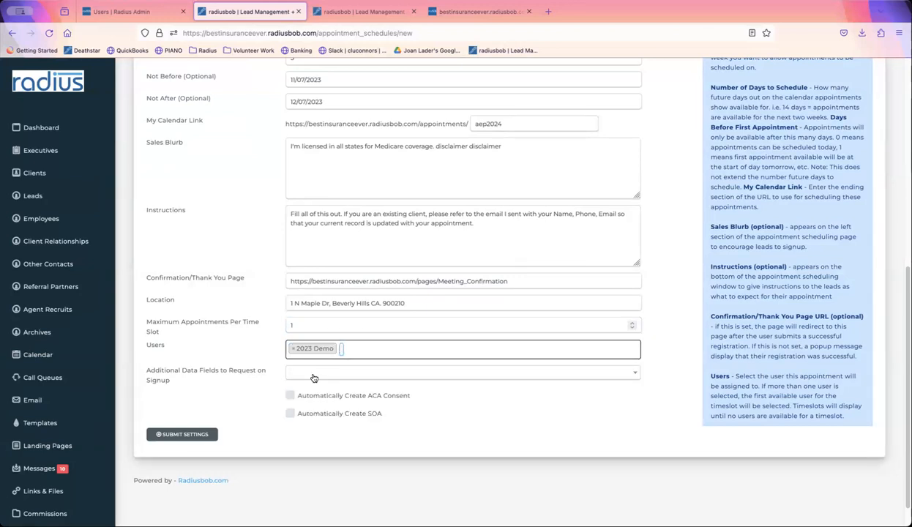
{"action": "left_click", "coordinate": [314, 378]}
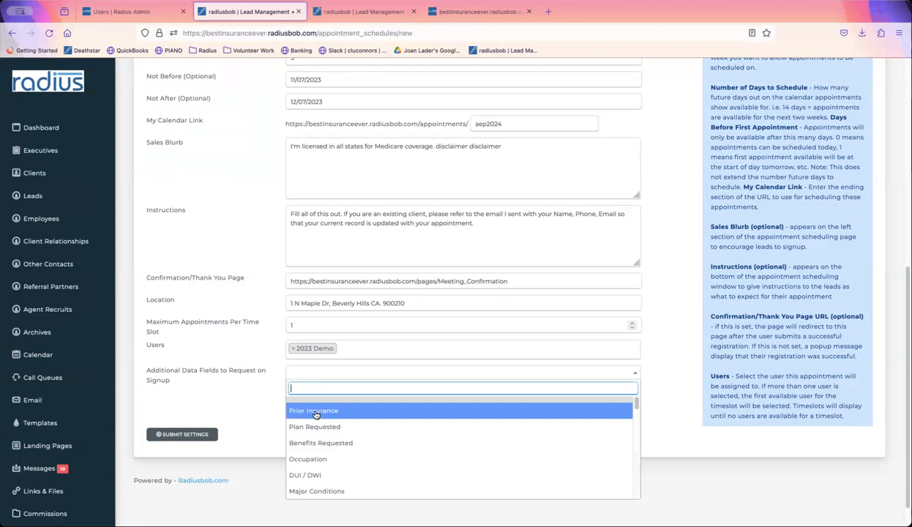
- Add Prior Insurance and Benefits Requested signup fields and enable automatic SOA creation
{"action": "left_click", "coordinate": [314, 412]}
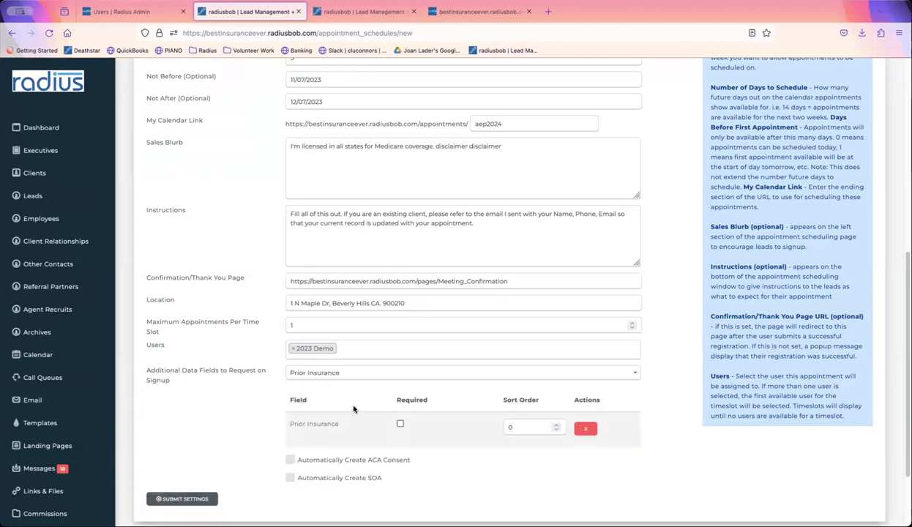
{"action": "left_click", "coordinate": [339, 370]}
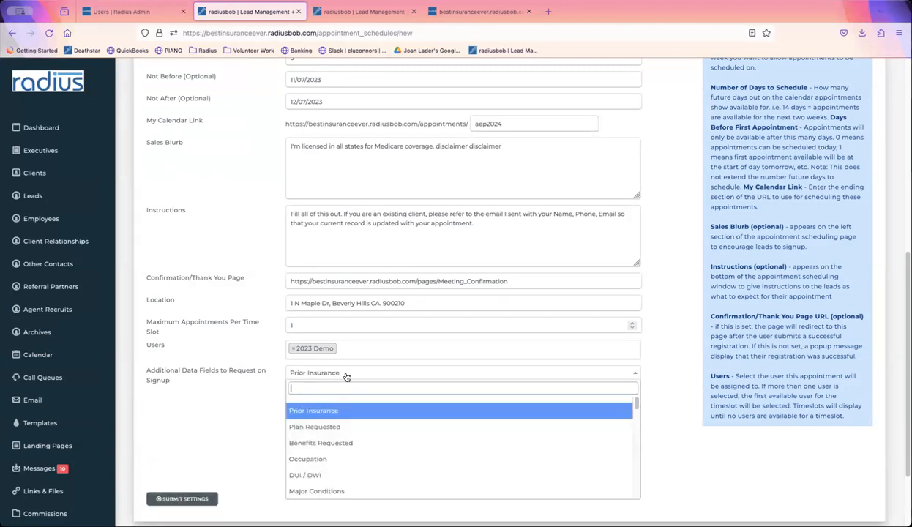
{"action": "left_click", "coordinate": [342, 442]}
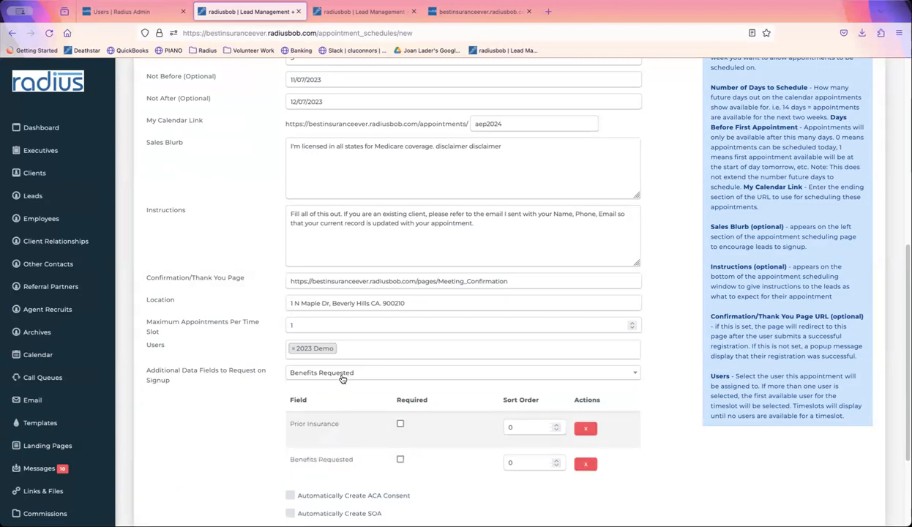
{"action": "scroll", "coordinate": [884, 325], "scroll_direction": "down", "scroll_amount": 4}
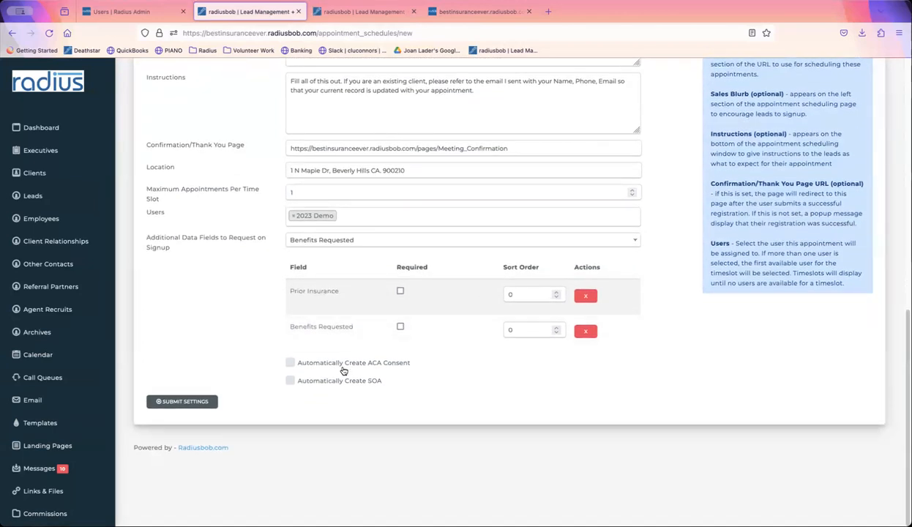
{"action": "left_click", "coordinate": [291, 382]}
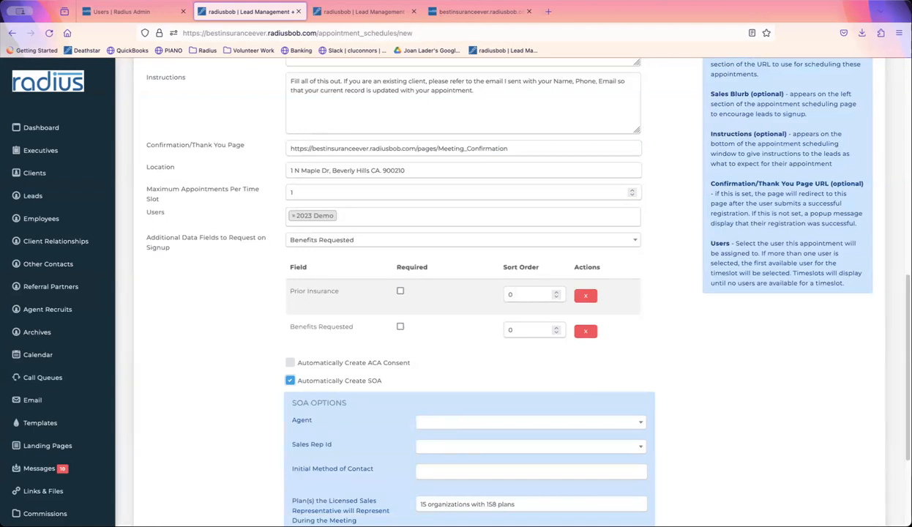
- Set the SOA agent to 2023 Demo, Sales Rep Id to NPN, and contact method Online Scheduler
{"action": "scroll", "coordinate": [876, 331], "scroll_direction": "down", "scroll_amount": 3}
{"action": "left_click", "coordinate": [639, 269]}
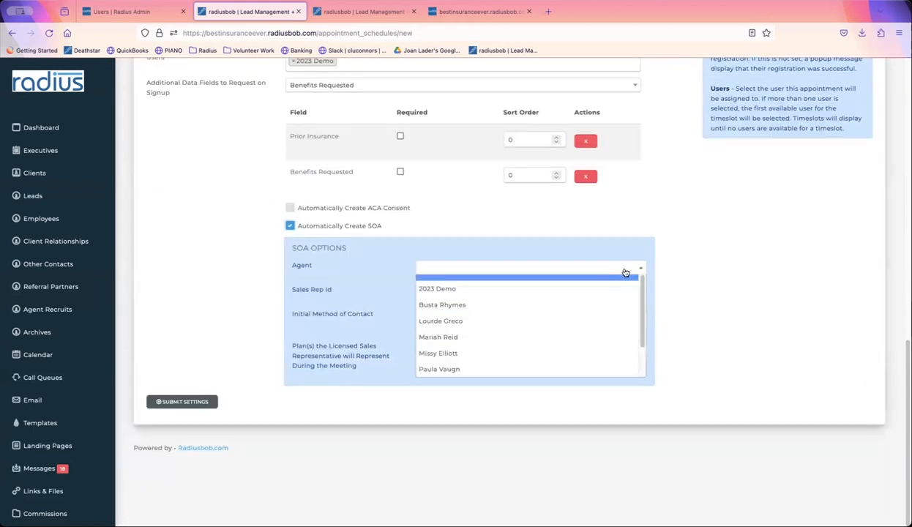
{"action": "left_click", "coordinate": [562, 290]}
{"action": "left_click", "coordinate": [563, 293]}
{"action": "left_click", "coordinate": [559, 293]}
{"action": "left_click", "coordinate": [525, 295]}
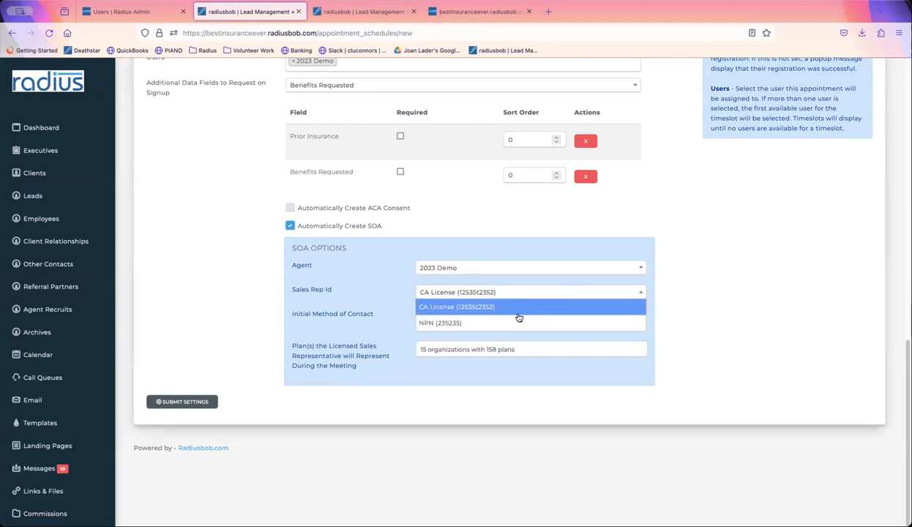
{"action": "left_click", "coordinate": [504, 322]}
{"action": "left_click", "coordinate": [477, 316]}
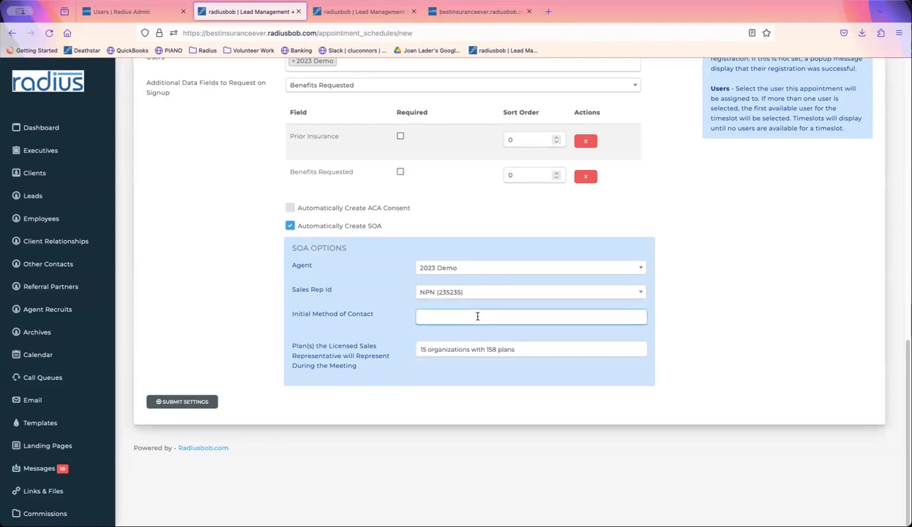
{"action": "type", "text": "online"}
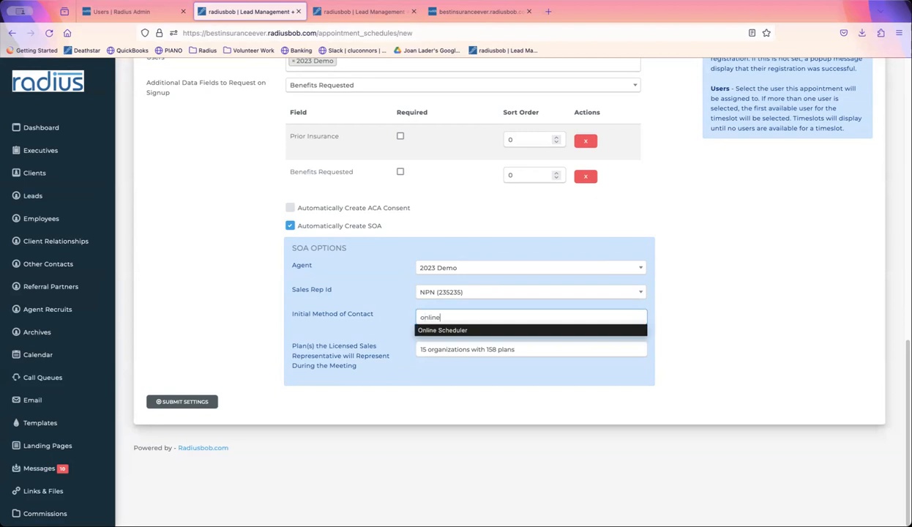
{"action": "left_click", "coordinate": [464, 330]}
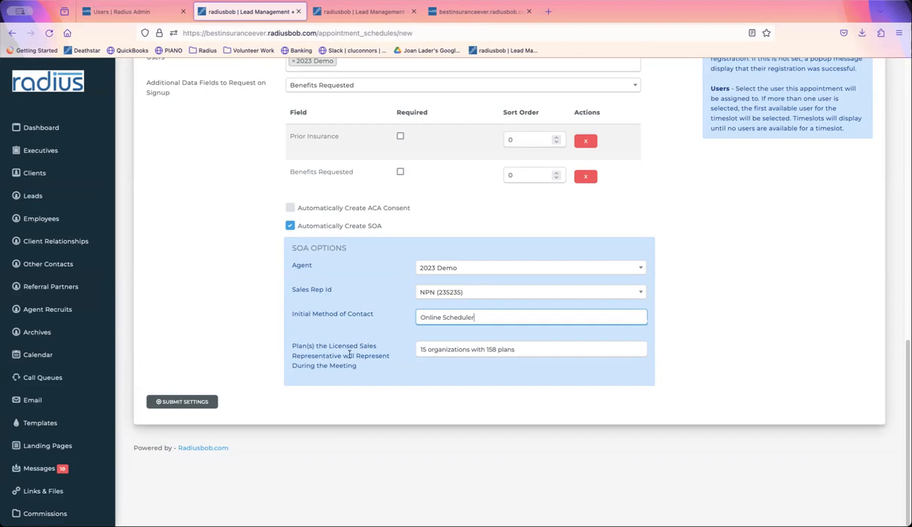
- Change the plans description to 10 organizations with 18 plans and submit the schedule
{"action": "left_click", "coordinate": [534, 349]}
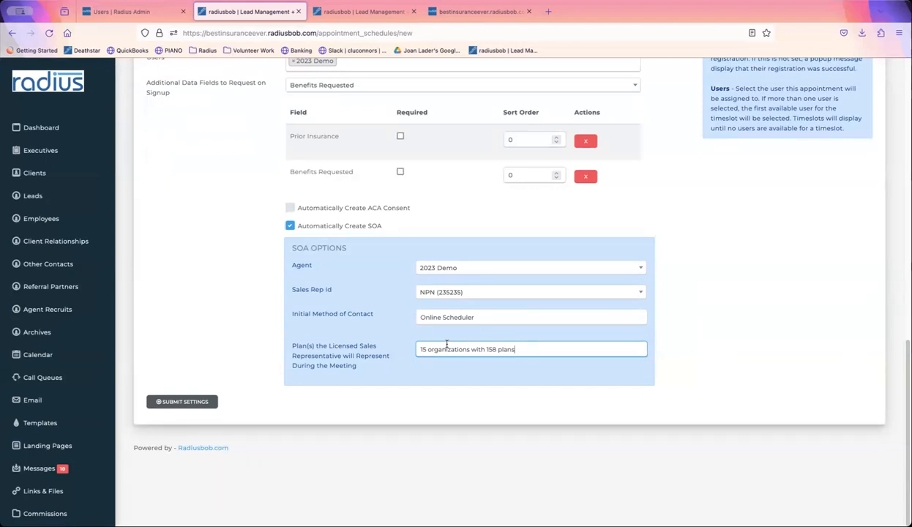
{"action": "type", "text": "0"}
{"action": "key", "text": "BackSpace"}
{"action": "key", "text": "BackSpace"}
{"action": "type", "text": "8"}
{"action": "left_click_drag", "start_coordinate": [526, 349], "coordinate": [406, 335]}
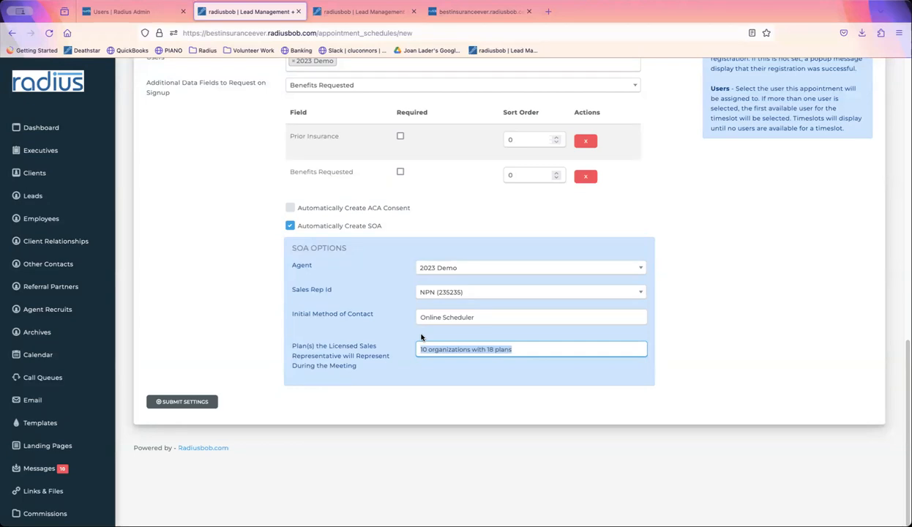
{"action": "left_click", "coordinate": [187, 401]}
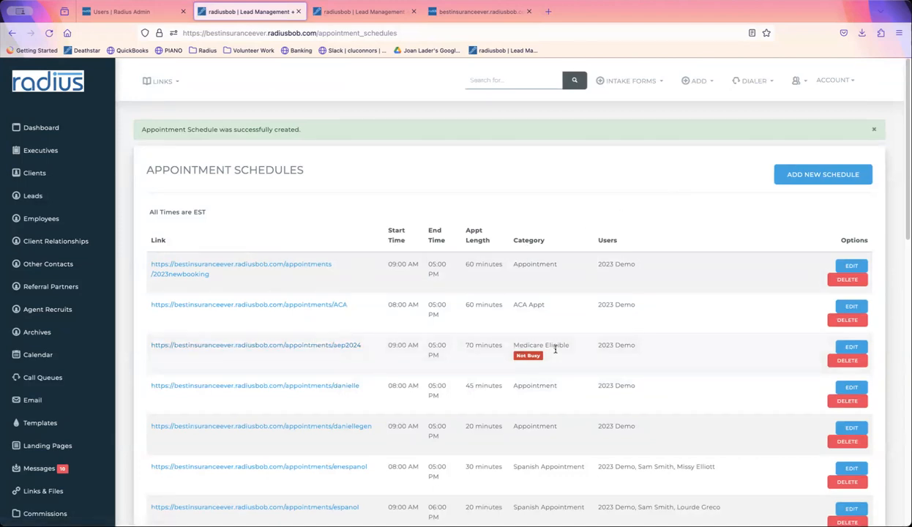
- Highlight the aep2024 row's Medicare Eligible category and booking link, then go to Settings
{"action": "triple_click", "coordinate": [514, 345]}
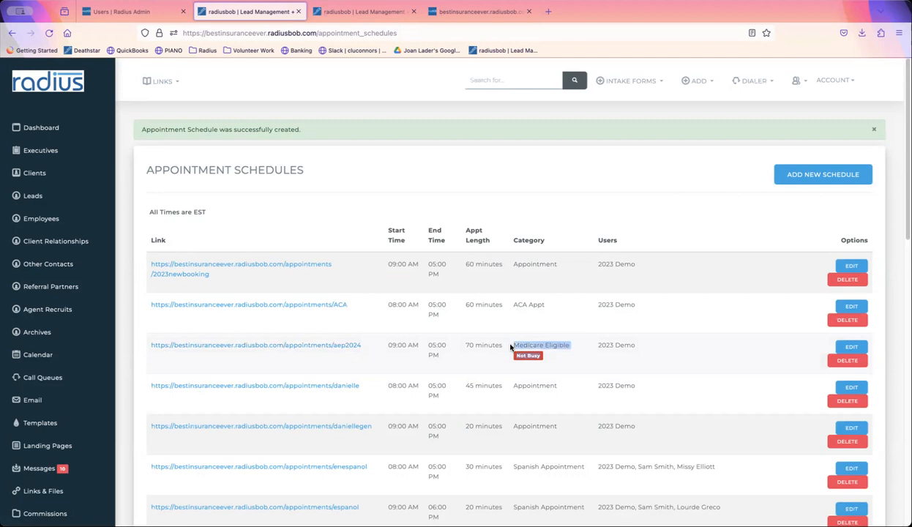
{"action": "left_click", "coordinate": [550, 358]}
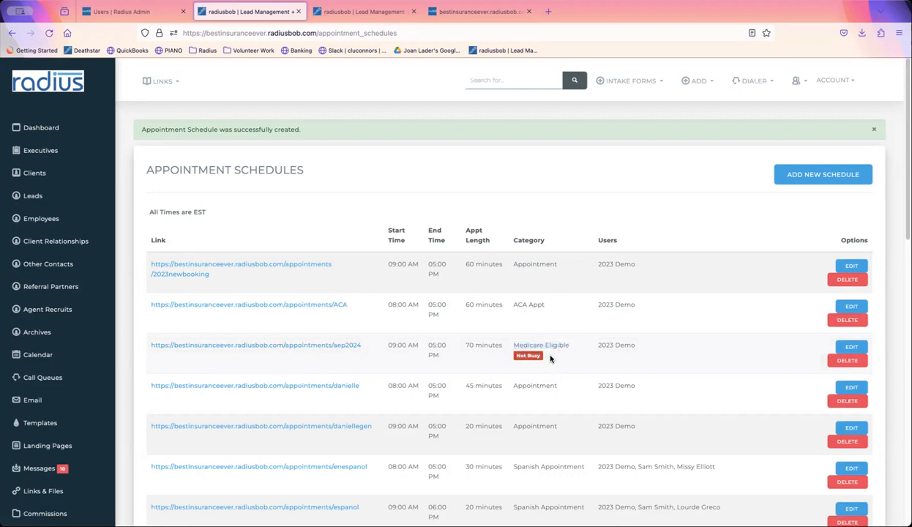
{"action": "triple_click", "coordinate": [510, 345]}
{"action": "left_click_drag", "start_coordinate": [364, 345], "coordinate": [148, 346]}
{"action": "key", "text": "super+c"}
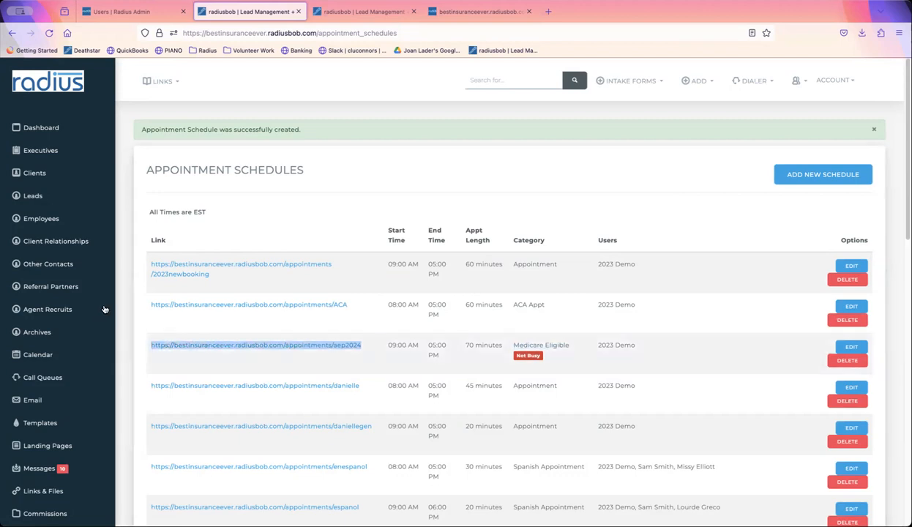
{"action": "left_click_drag", "start_coordinate": [108, 301], "coordinate": [63, 464]}
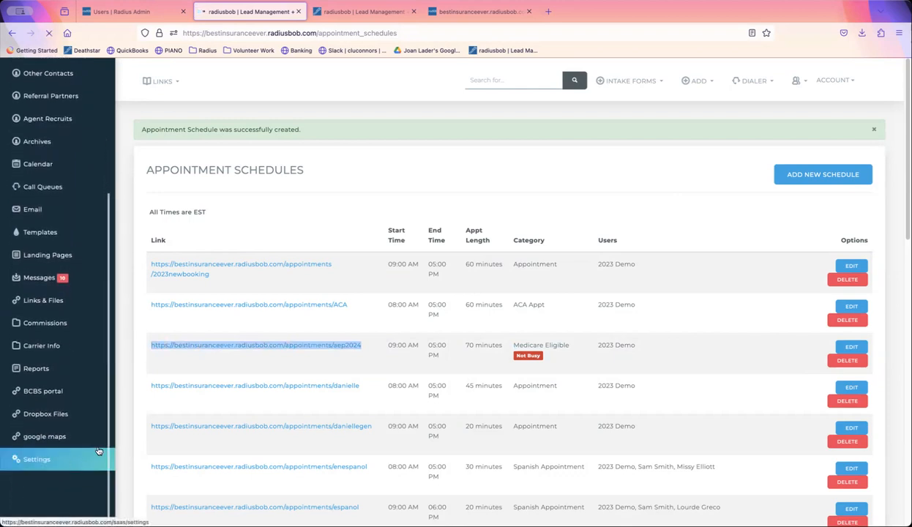
{"action": "left_click", "coordinate": [62, 464]}
- Filter settings for 'task' and edit Medicare Eligible in Task & Reminder Categories
{"action": "left_click", "coordinate": [690, 128]}
{"action": "type", "text": "task"}
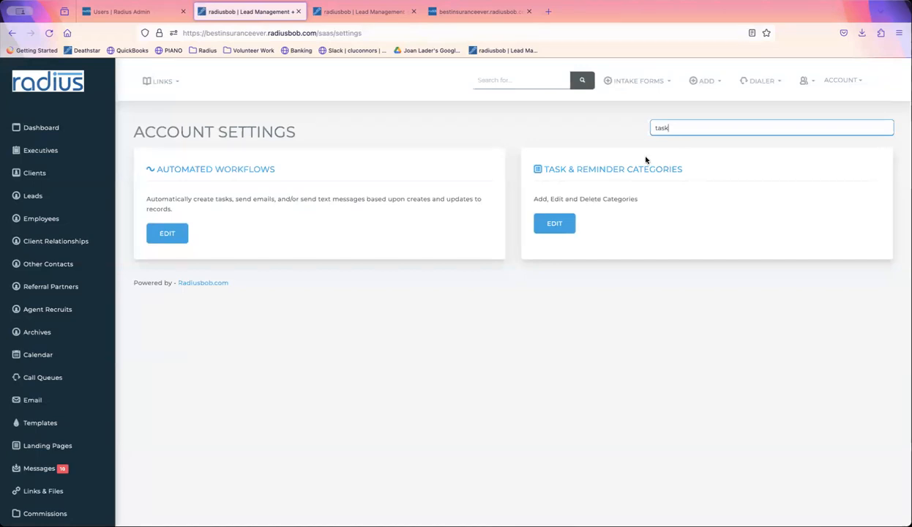
{"action": "left_click", "coordinate": [545, 223]}
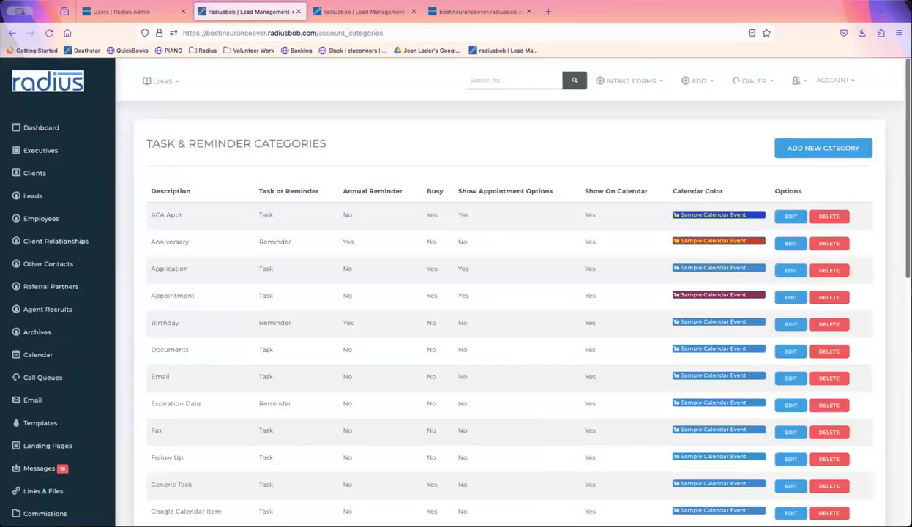
{"action": "scroll", "coordinate": [906, 255], "scroll_direction": "down", "scroll_amount": 5}
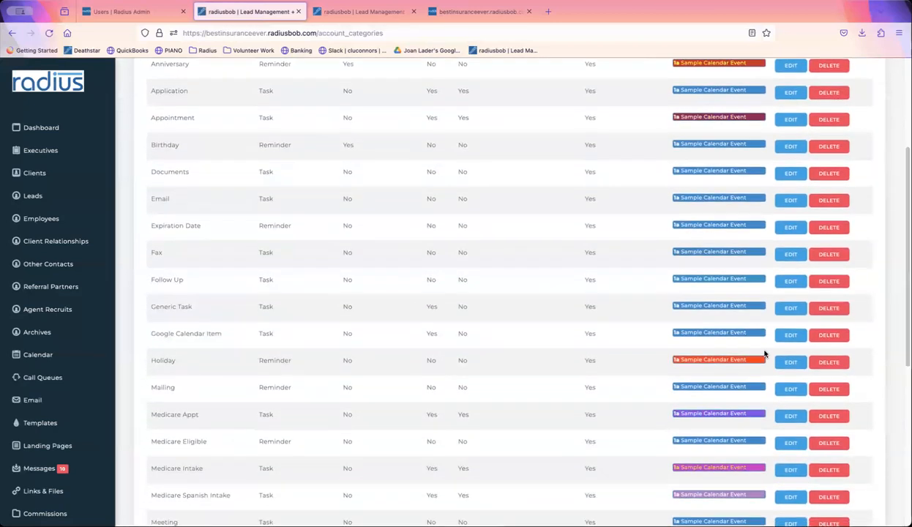
{"action": "left_click", "coordinate": [790, 444]}
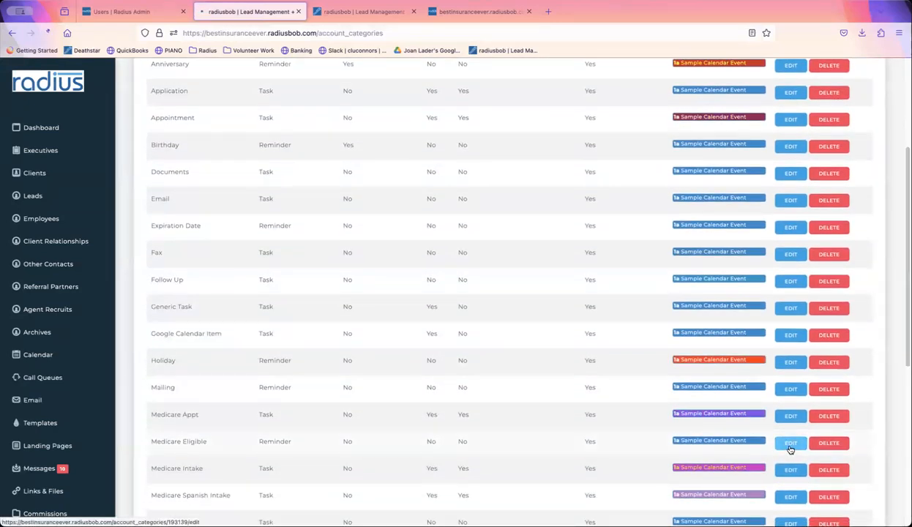
- Make Medicare Eligible a busy Task with appointment options and a red background, and update it
{"action": "left_click", "coordinate": [163, 281]}
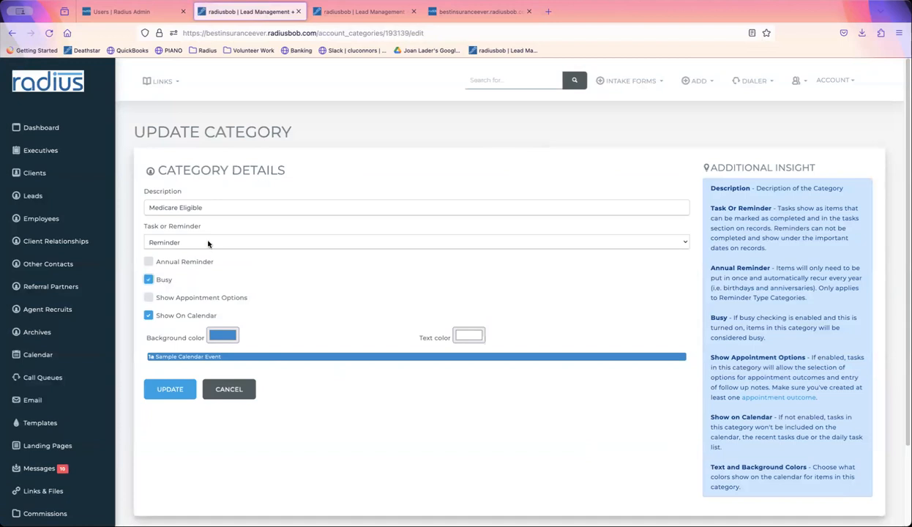
{"action": "left_click", "coordinate": [201, 240]}
{"action": "left_click", "coordinate": [201, 248]}
{"action": "left_click", "coordinate": [183, 280]}
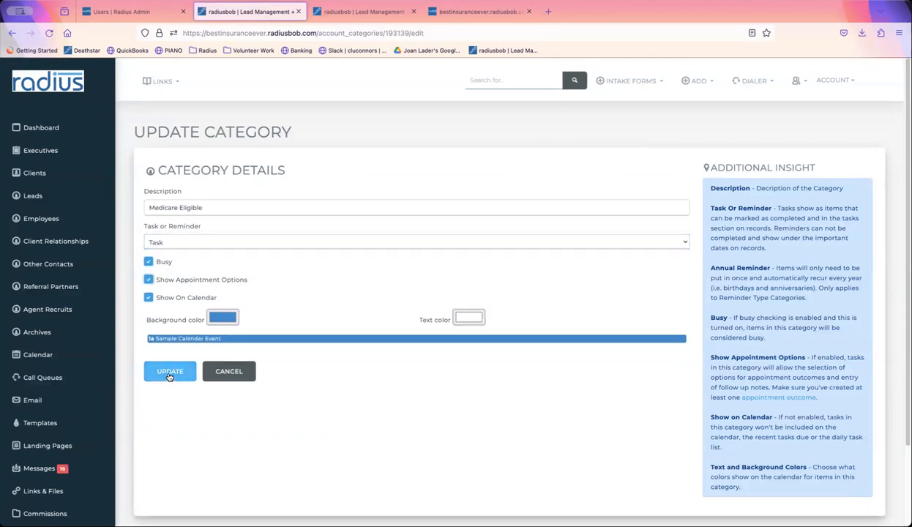
{"action": "left_click", "coordinate": [229, 313]}
{"action": "left_click", "coordinate": [315, 199]}
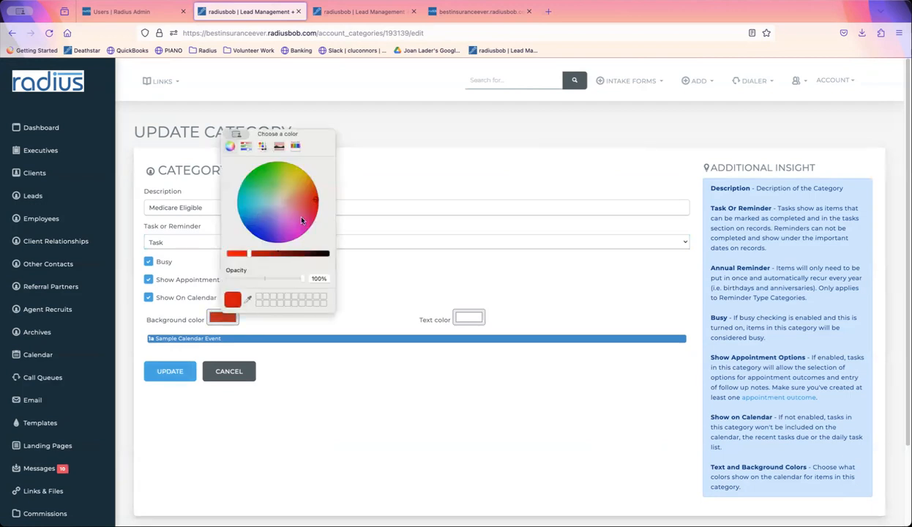
{"action": "left_click", "coordinate": [186, 372]}
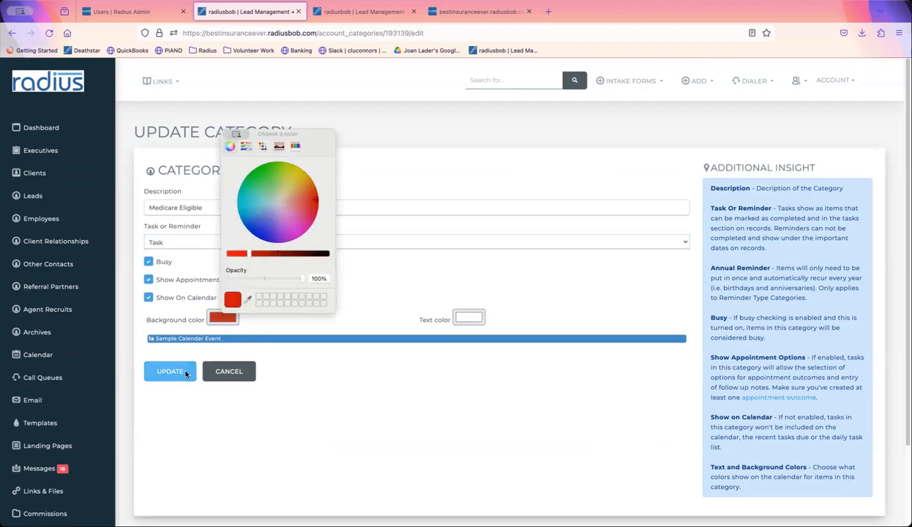
{"action": "left_click", "coordinate": [186, 373]}
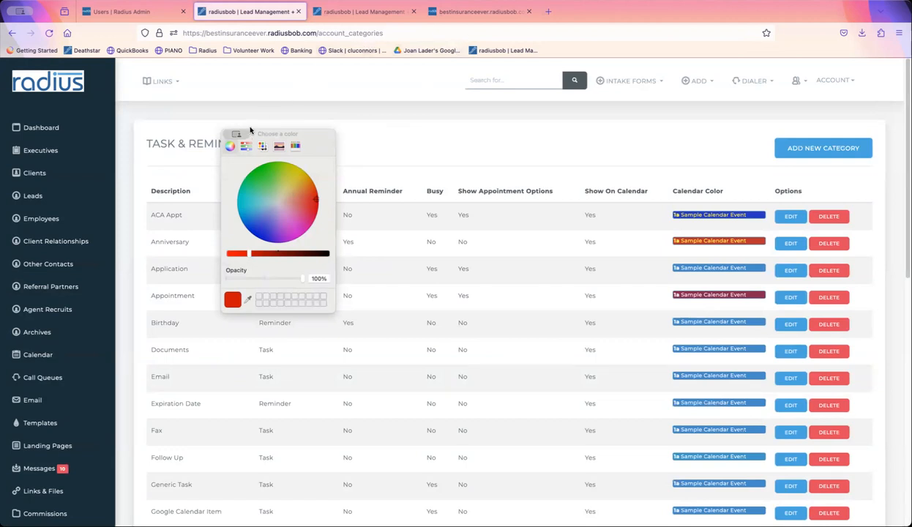
- Load the aep2024 booking page and read its heading, instructions and Medicare disclaimer
{"action": "left_click", "coordinate": [486, 16]}
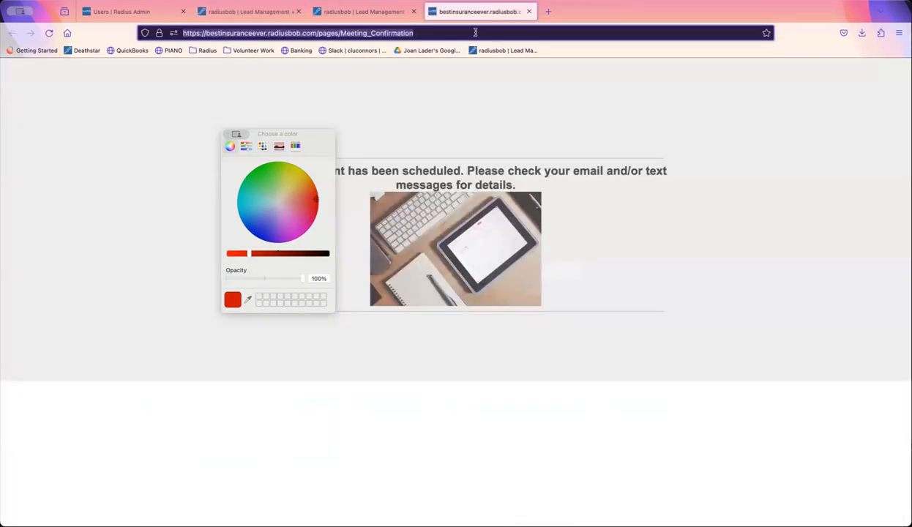
{"action": "key", "text": "super+v"}
{"action": "key", "text": "Return"}
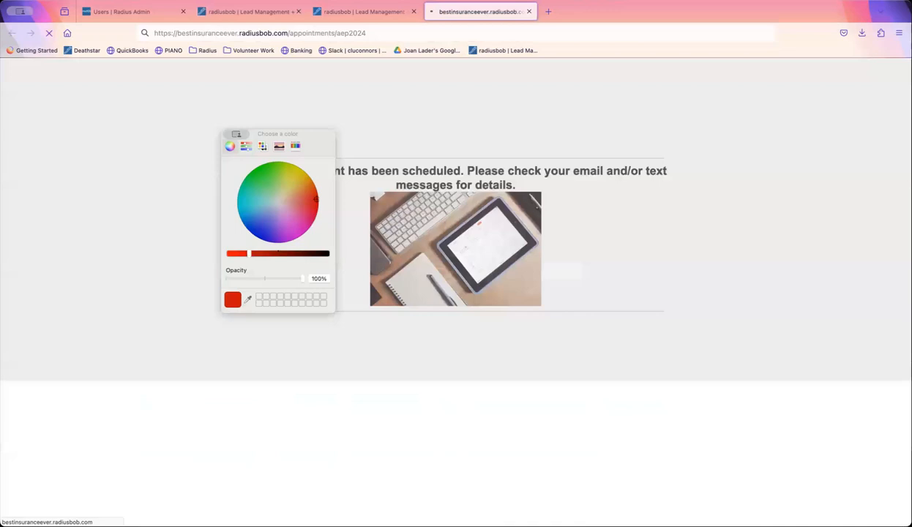
{"action": "left_click_drag", "start_coordinate": [277, 139], "coordinate": [47, 388]}
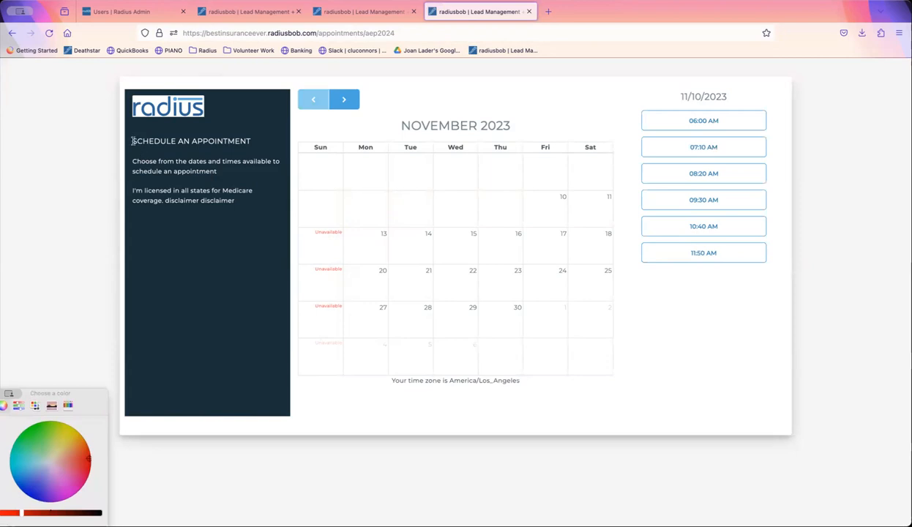
{"action": "left_click_drag", "start_coordinate": [132, 140], "coordinate": [304, 146]}
{"action": "left_click", "coordinate": [204, 169]}
{"action": "triple_click", "coordinate": [178, 169]}
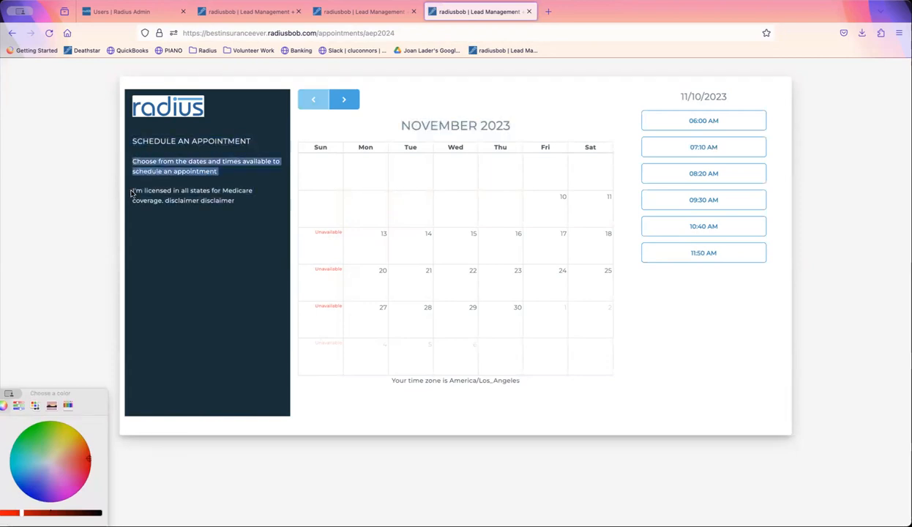
{"action": "left_click", "coordinate": [133, 189]}
{"action": "left_click_drag", "start_coordinate": [132, 190], "coordinate": [248, 202]}
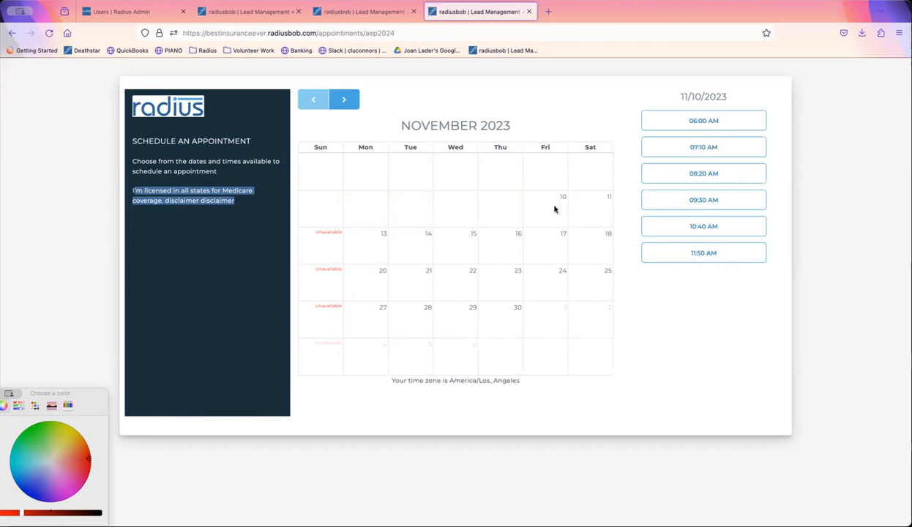
- Pick the 07:10 AM slot on 11/10/2023 and review the confirmation details
{"action": "left_click", "coordinate": [716, 150]}
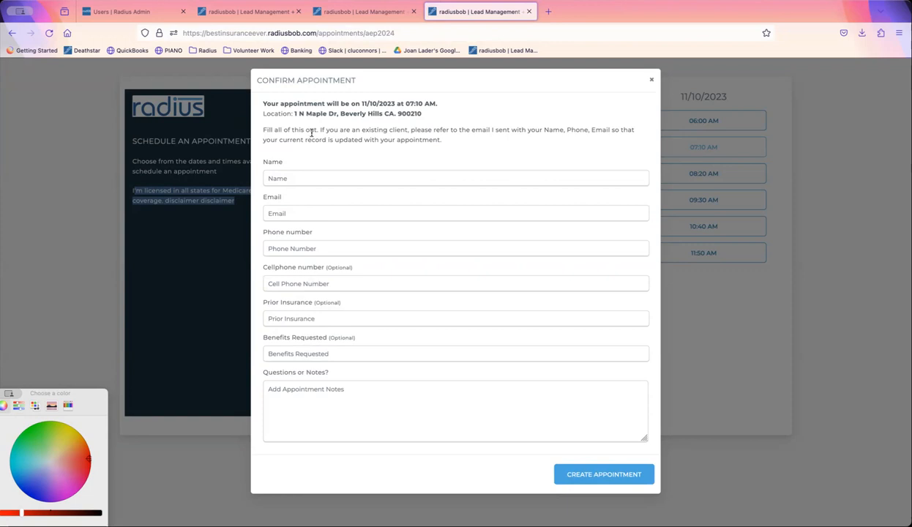
{"action": "left_click_drag", "start_coordinate": [257, 102], "coordinate": [435, 117]}
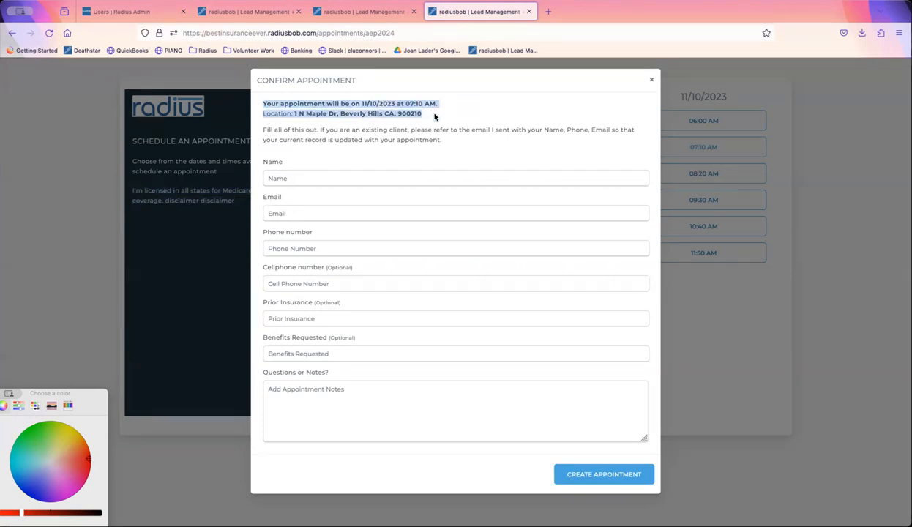
{"action": "left_click_drag", "start_coordinate": [260, 128], "coordinate": [455, 148]}
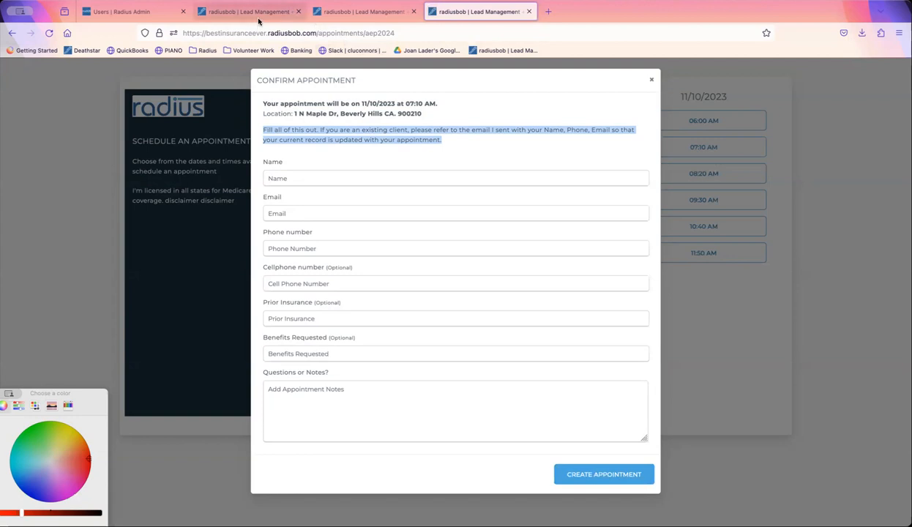
- Filter email templates by 'cms', copy Blank Signature with CMS Disclaimer, and select its name
{"action": "left_click", "coordinate": [256, 12]}
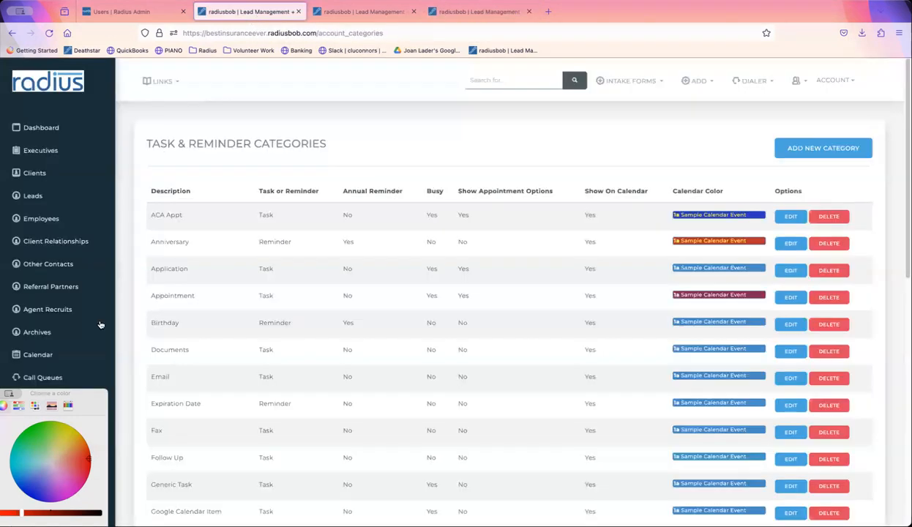
{"action": "left_click_drag", "start_coordinate": [38, 387], "coordinate": [63, 502]}
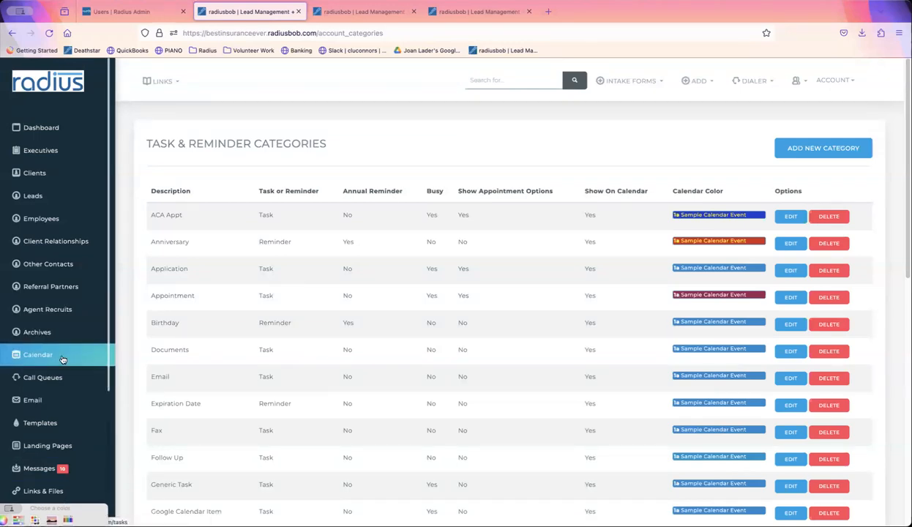
{"action": "left_click", "coordinate": [63, 416]}
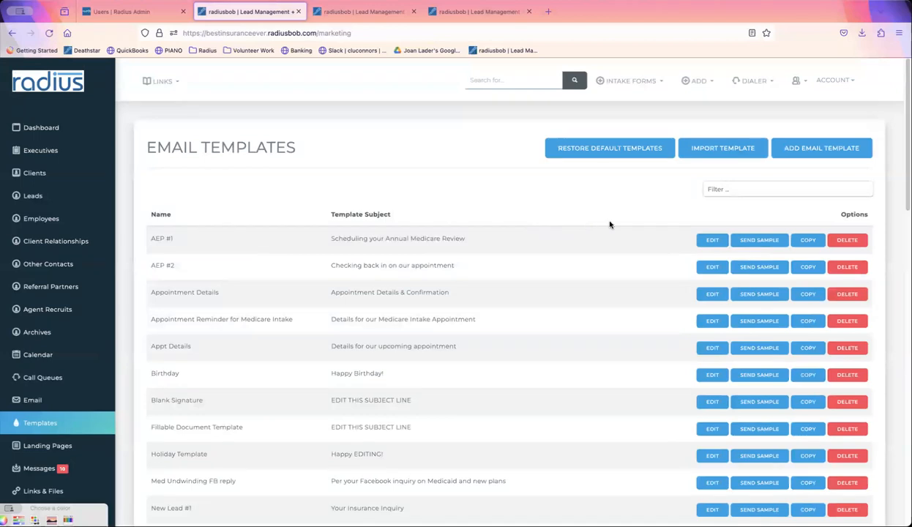
{"action": "left_click", "coordinate": [726, 192]}
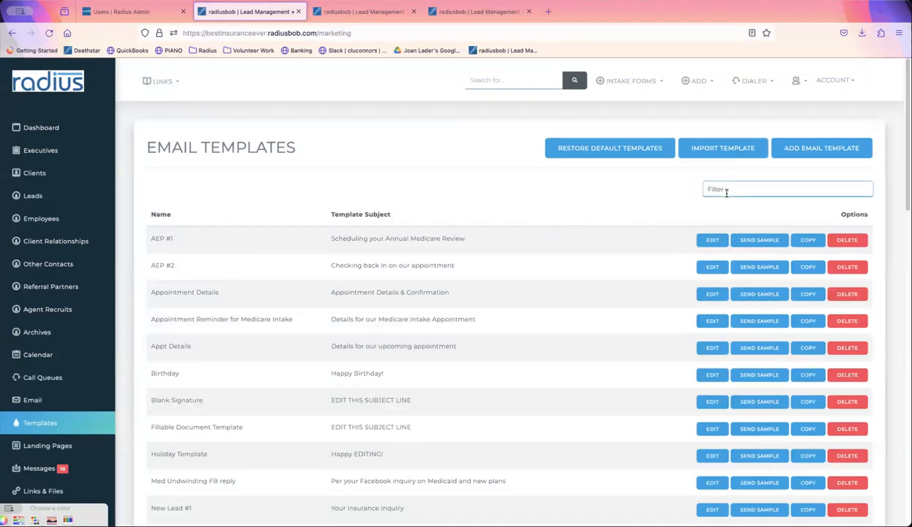
{"action": "type", "text": "sch"}
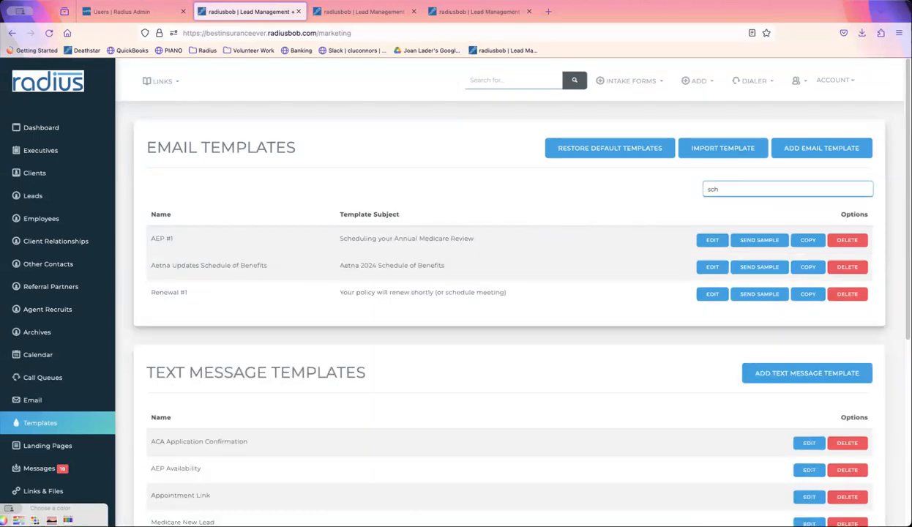
{"action": "key", "text": "BackSpace"}
{"action": "key", "text": "BackSpace"}
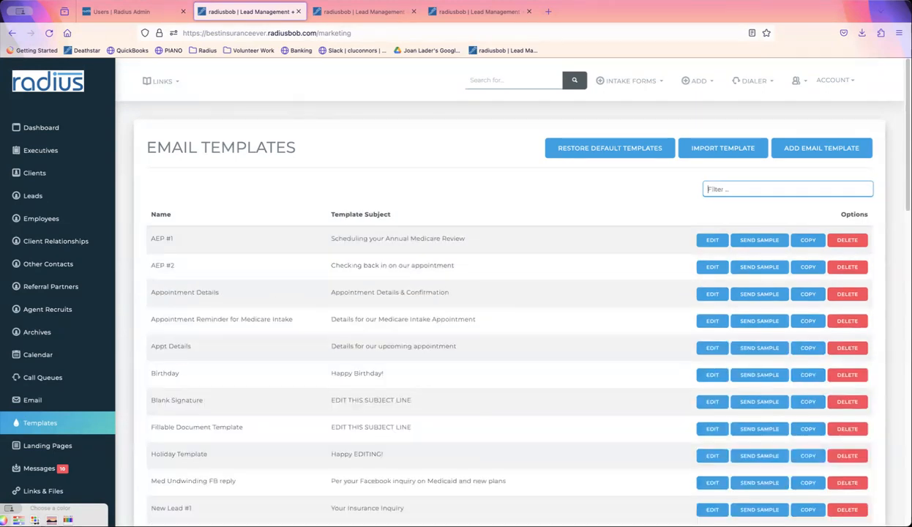
{"action": "type", "text": "cms"}
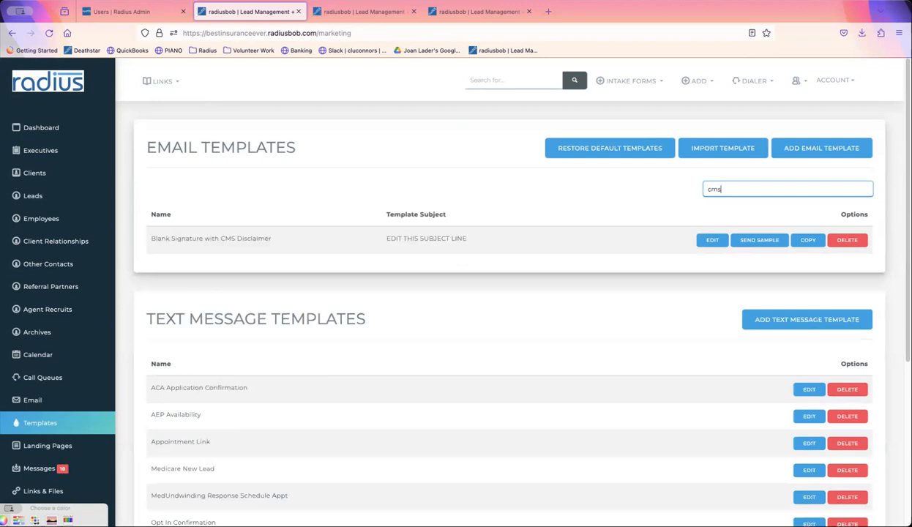
{"action": "left_click", "coordinate": [807, 242]}
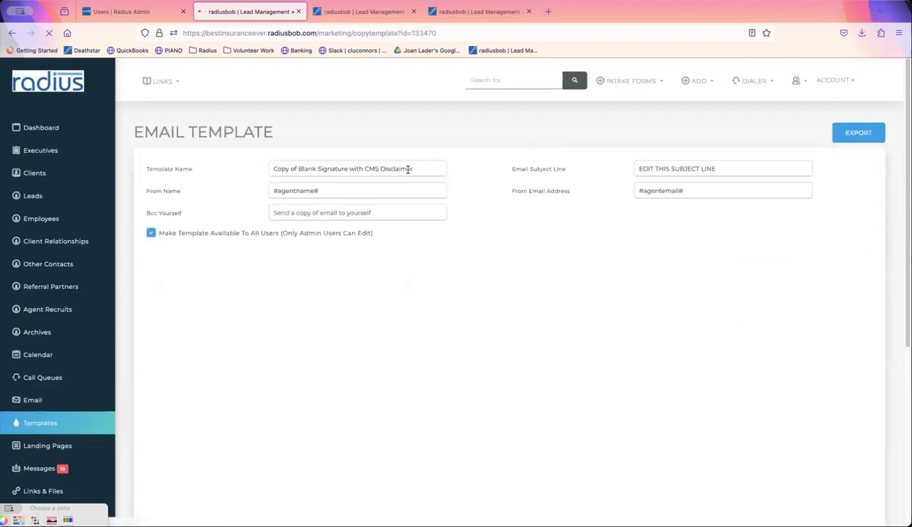
{"action": "left_click_drag", "start_coordinate": [421, 169], "coordinate": [349, 139]}
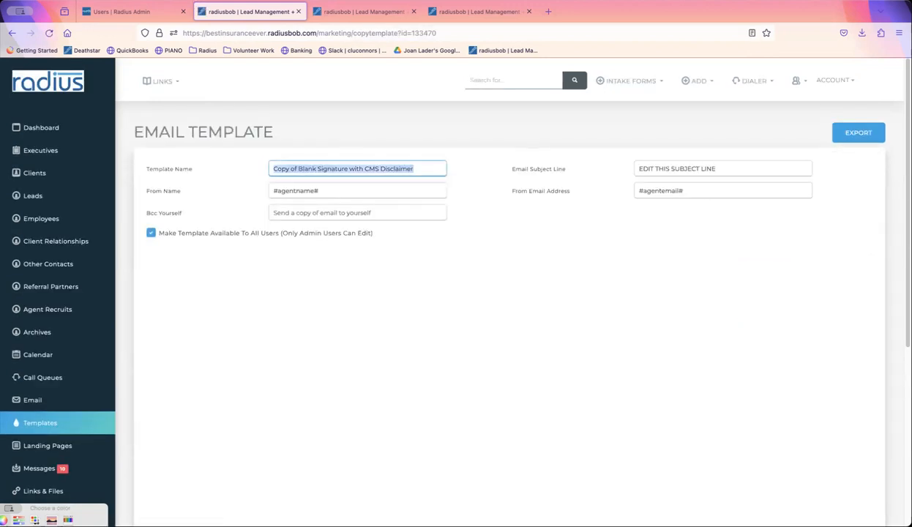
- Name the template Appointment Availability and give it a matching subject line
{"action": "type", "text": "a"}
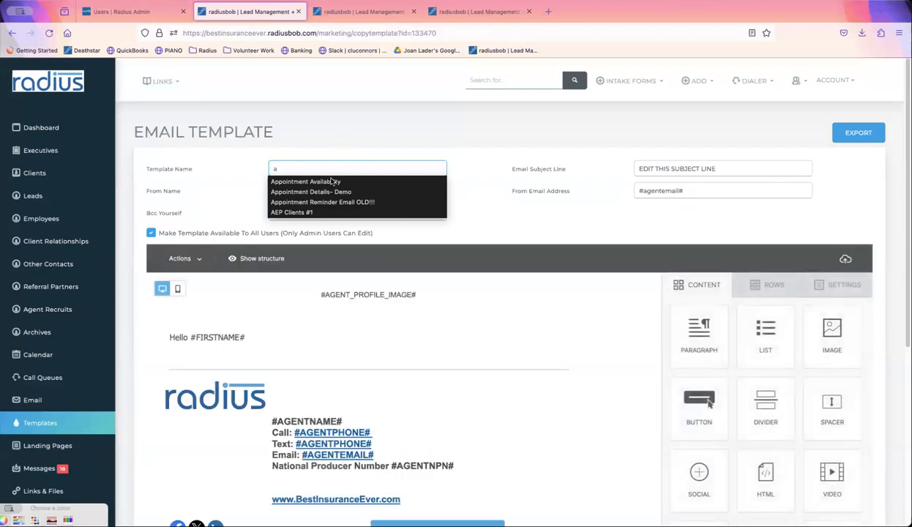
{"action": "left_click", "coordinate": [330, 181]}
{"action": "left_click", "coordinate": [739, 167]}
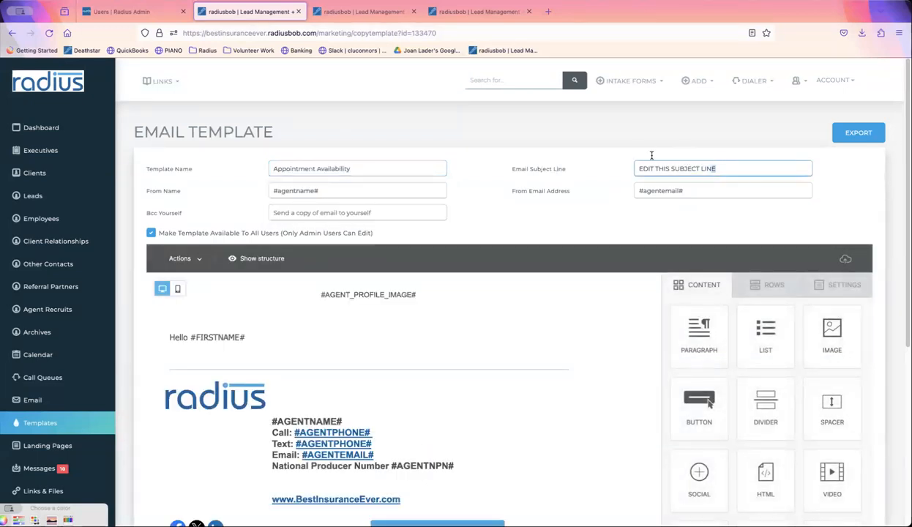
{"action": "left_click_drag", "start_coordinate": [652, 155], "coordinate": [643, 155]}
{"action": "type", "text": "Appointment Availability"}
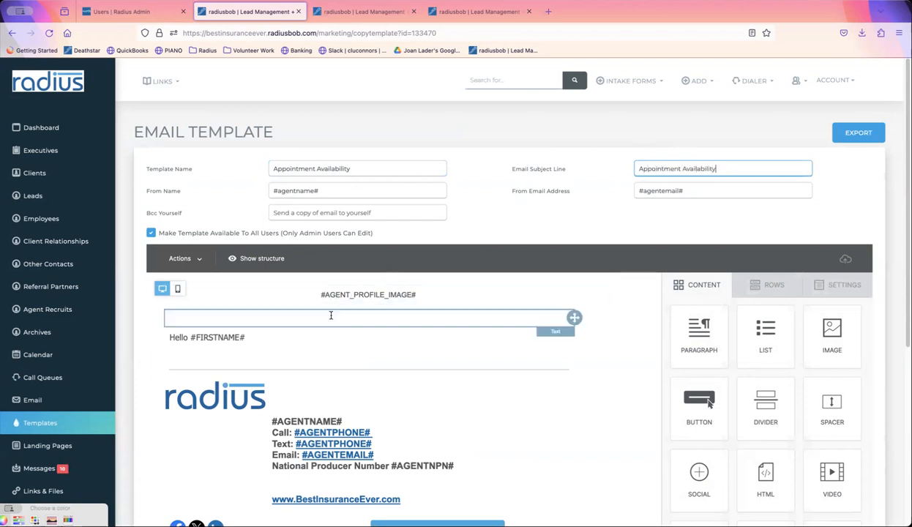
- Add body text asking to choose a time from the calendar and update details via Notes
{"action": "left_click", "coordinate": [299, 340]}
{"action": "key", "text": "Return"}
{"action": "key", "text": "Return"}
{"action": "type", "text": "Please choose"}
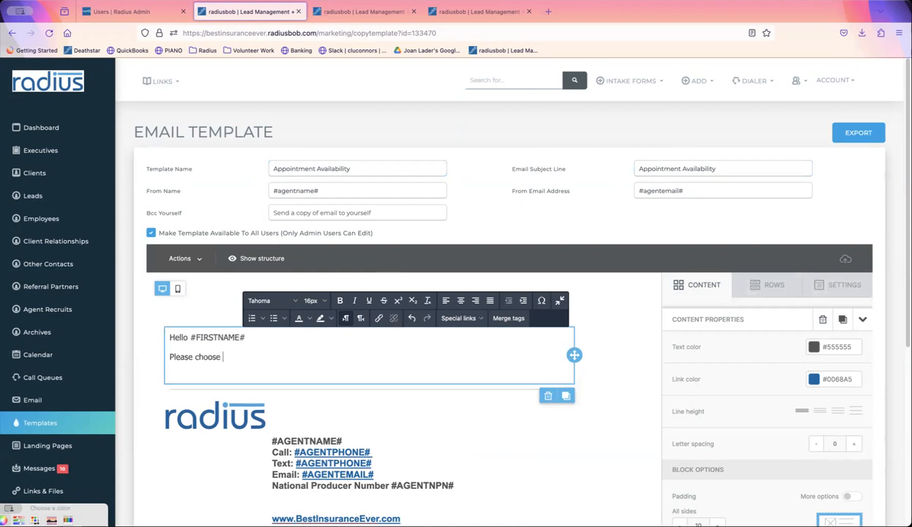
{"action": "type", "text": " a time from the calendar "}
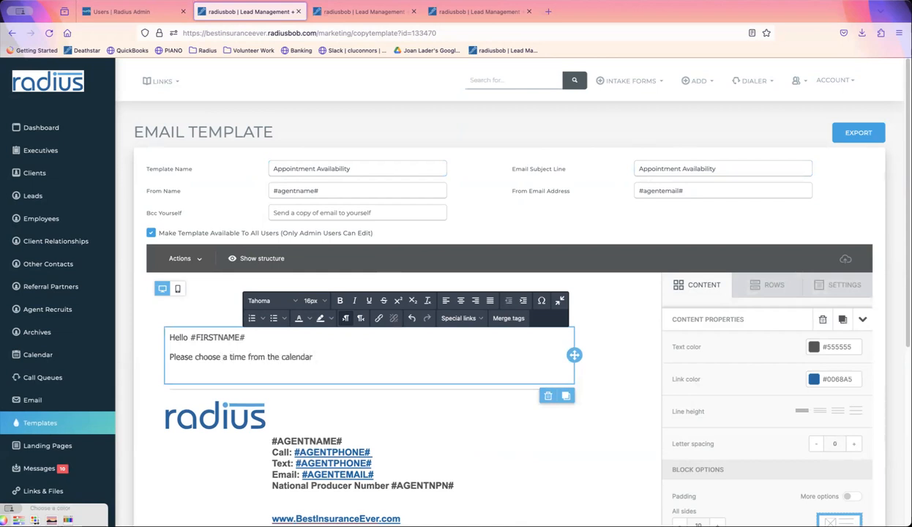
{"action": "type", "text": ". Make sure you use"}
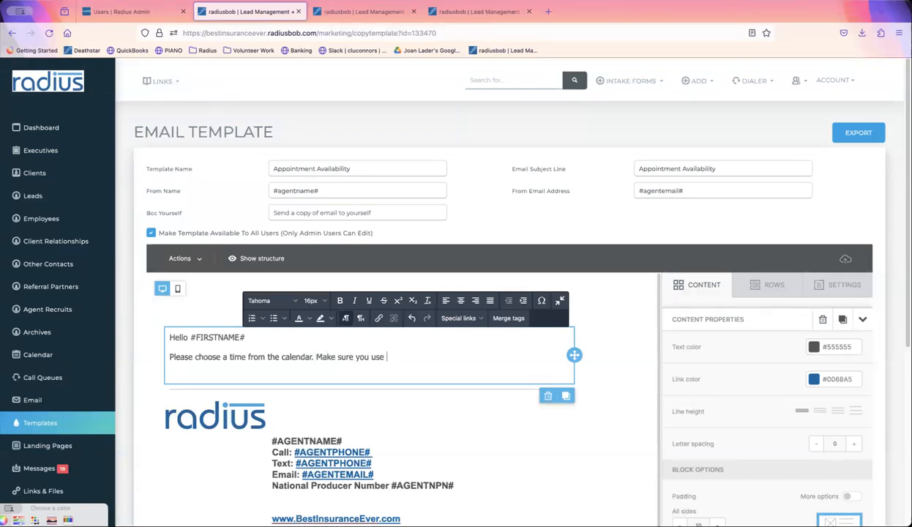
{"action": "type", "text": " the following information so that your"}
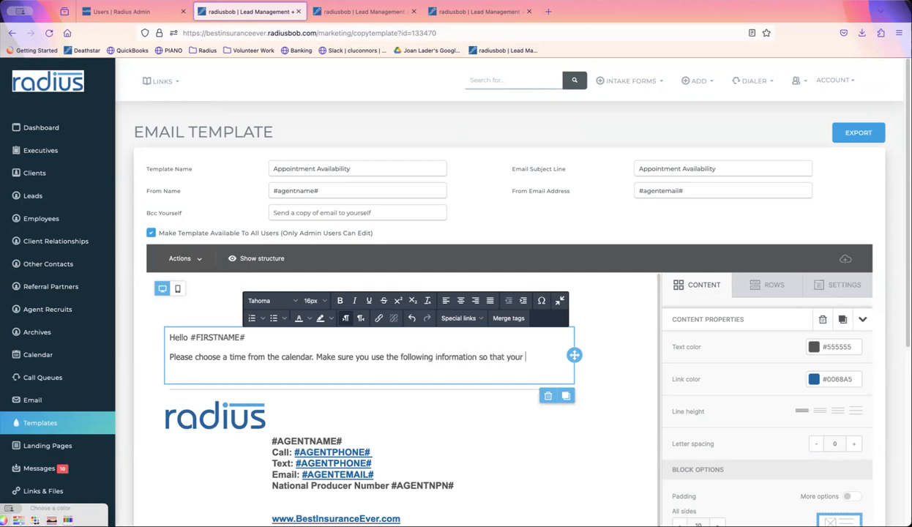
{"action": "type", "text": " profile gets updated. Feel free to"}
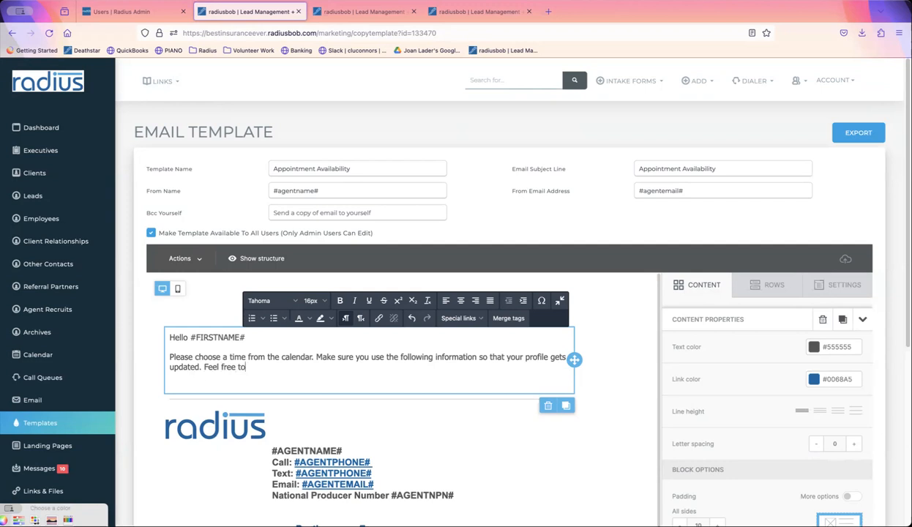
{"action": "key", "text": "BackSpace"}
{"action": "key", "text": "BackSpace"}
{"action": "key", "text": "BackSpace"}
{"action": "key", "text": "BackSpace"}
{"action": "key", "text": "BackSpace"}
{"action": "type", "text": "We can update"}
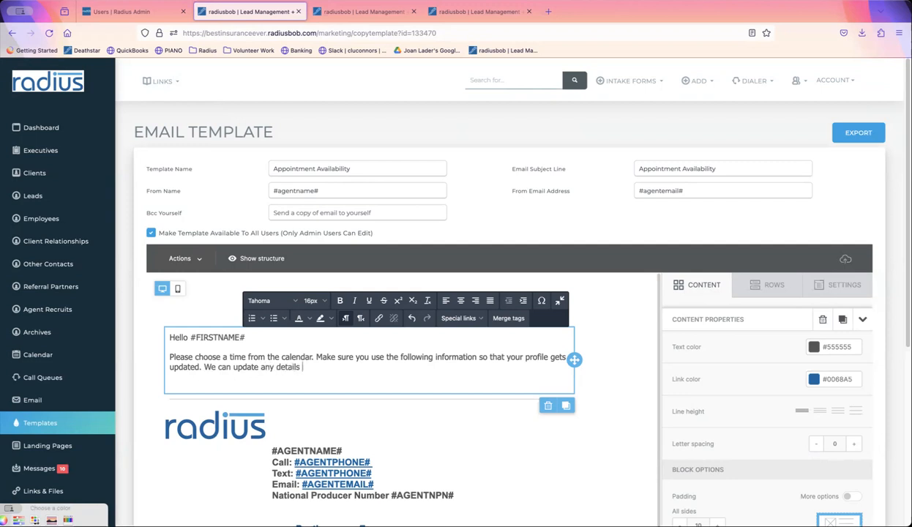
{"action": "type", "text": "any details on our meeting or by you filling out"}
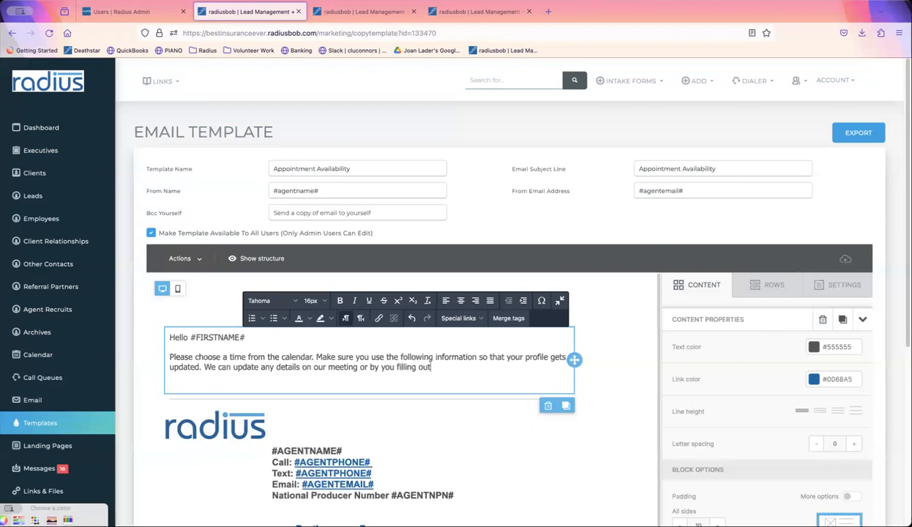
{"action": "type", "text": " the Notes. Thanks"}
- List Name #NAME#, Phone #PHONE# and Email #EMAIL# merge tags below the message
{"action": "key", "text": "Return"}
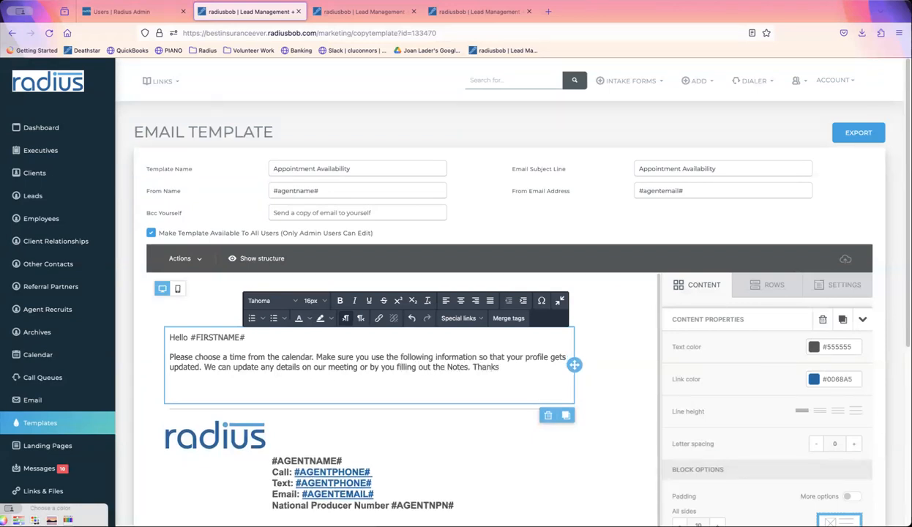
{"action": "type", "text": "Name #NAME#"}
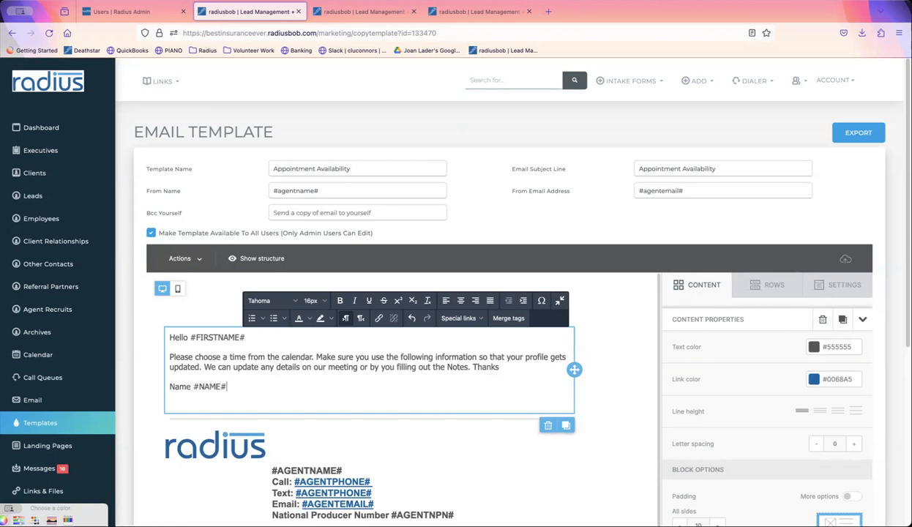
{"action": "key", "text": "Return"}
{"action": "type", "text": "Phone #PHONE#"}
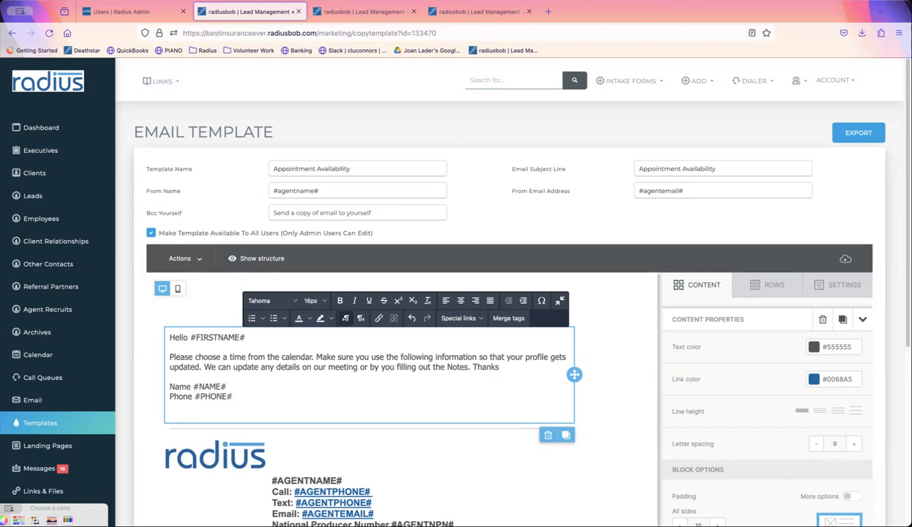
{"action": "key", "text": "Return"}
{"action": "type", "text": "Email"}
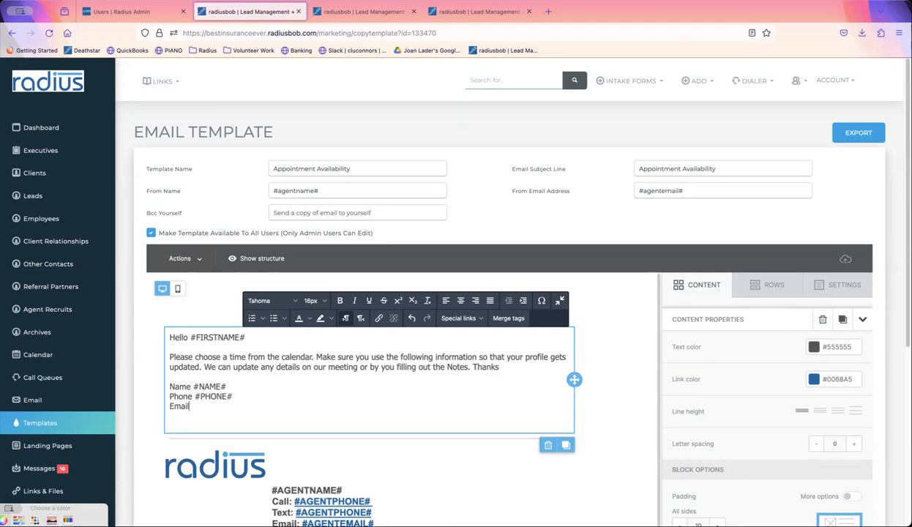
{"action": "type", "text": " #EMAIL#"}
{"action": "scroll", "coordinate": [892, 195], "scroll_direction": "down", "scroll_amount": 1}
{"action": "scroll", "coordinate": [893, 195], "scroll_direction": "down", "scroll_amount": 5}
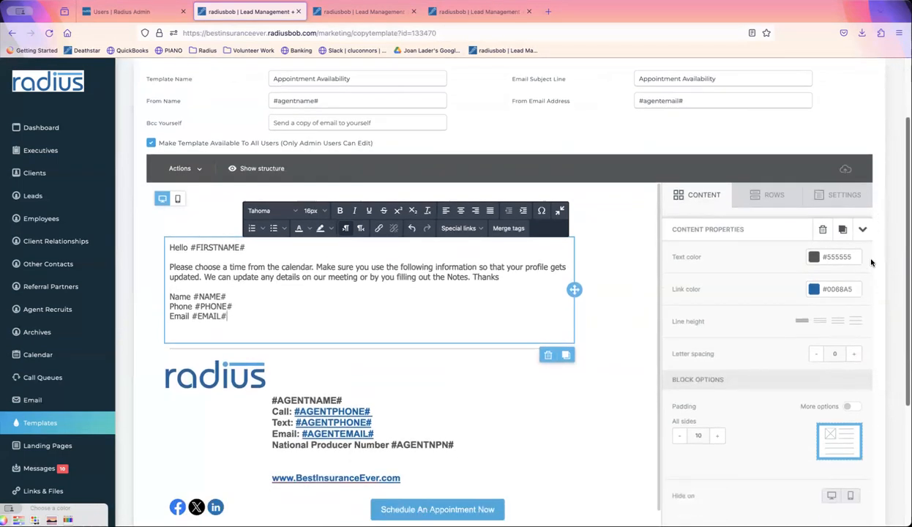
{"action": "left_click_drag", "start_coordinate": [228, 202], "coordinate": [198, 202]}
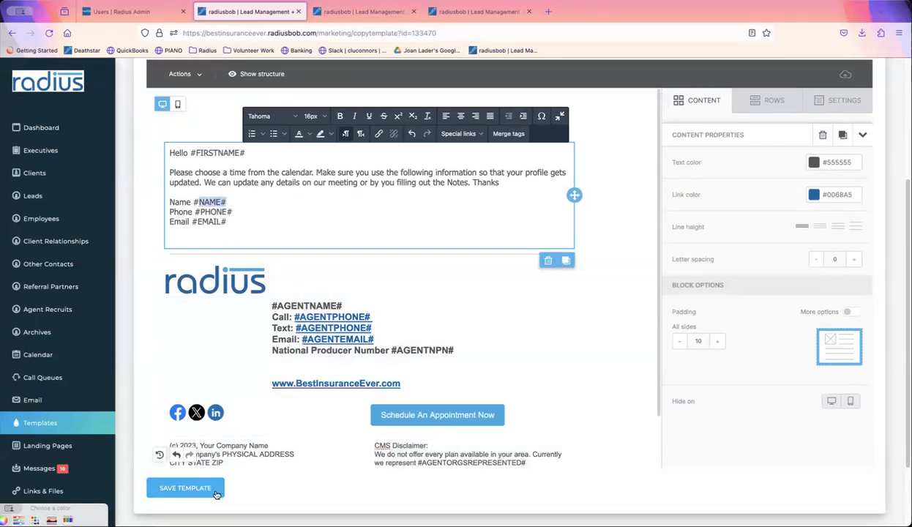
- Save the template, renaming it Appointment Availability2 to make the name unique
{"action": "left_click", "coordinate": [213, 487]}
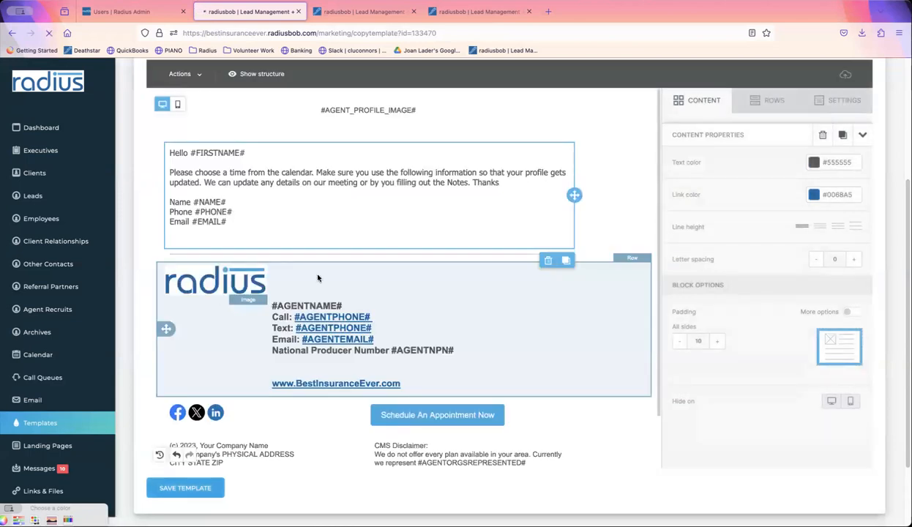
{"action": "left_click", "coordinate": [410, 221]}
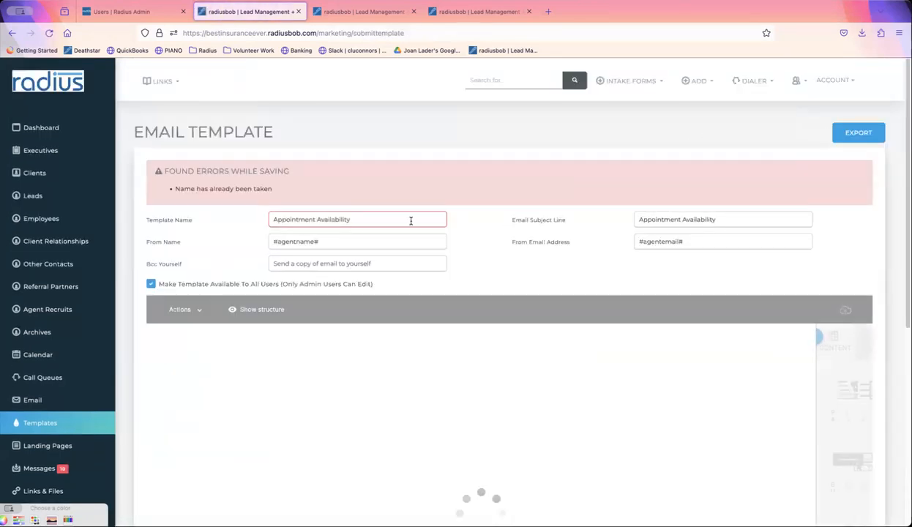
{"action": "type", "text": "2"}
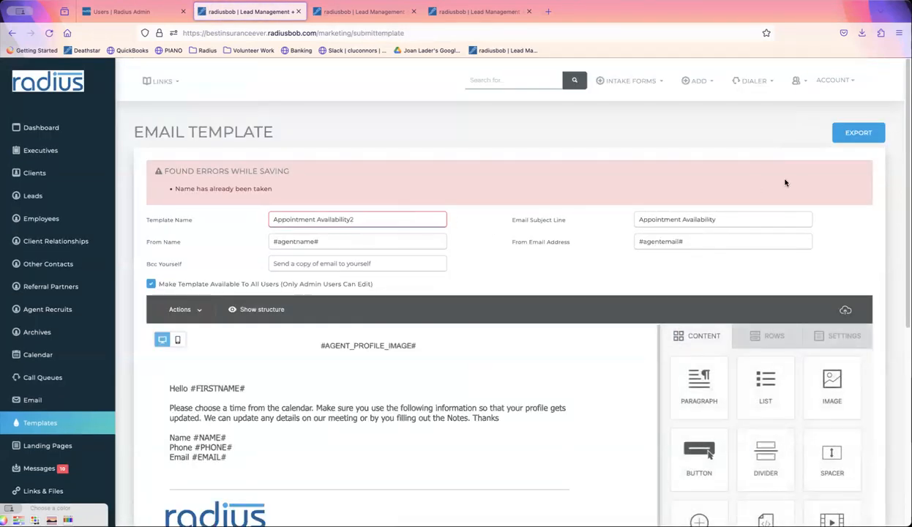
- Add a CHOOSE A DATE & TIME HERE button linking to the aep2024 booking page
{"action": "scroll", "coordinate": [897, 220], "scroll_direction": "down", "scroll_amount": 1}
{"action": "scroll", "coordinate": [897, 220], "scroll_direction": "down", "scroll_amount": 3}
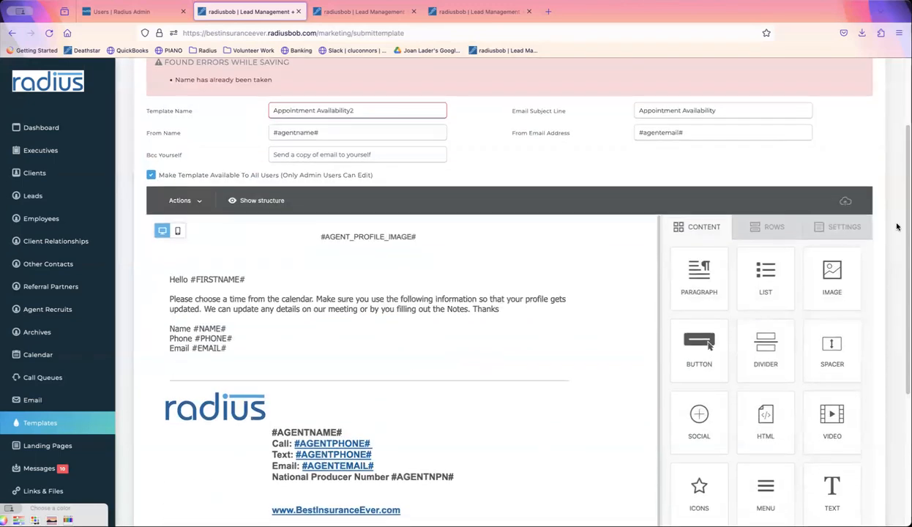
{"action": "left_click_drag", "start_coordinate": [698, 343], "coordinate": [450, 373]}
{"action": "left_click", "coordinate": [378, 400]}
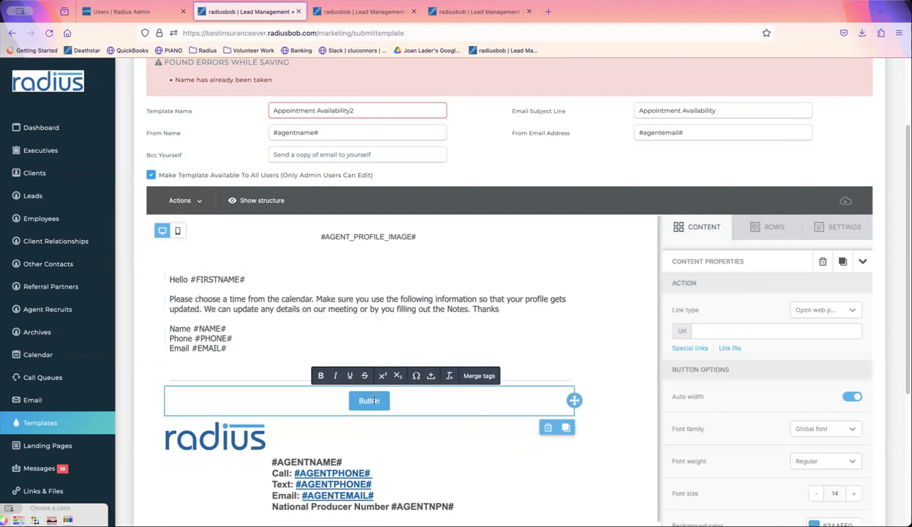
{"action": "double_click", "coordinate": [374, 399]}
{"action": "type", "text": "CHOOSE A TIME"}
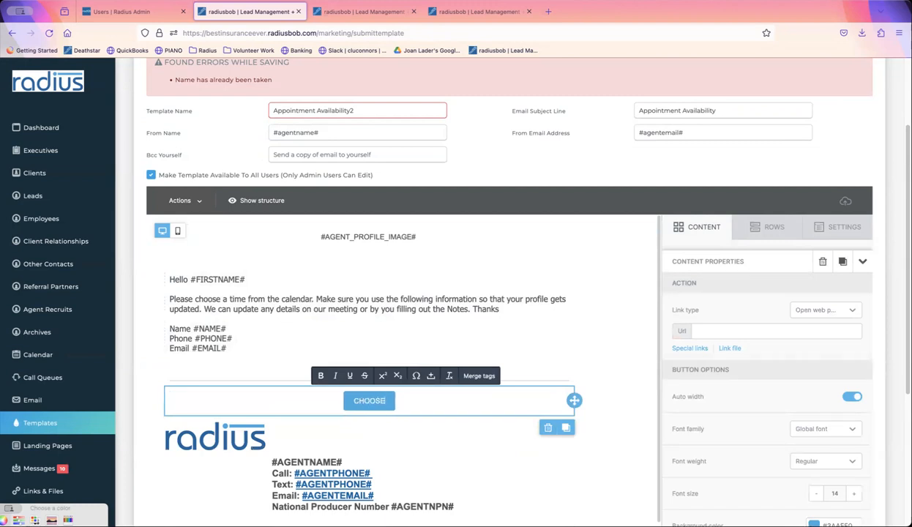
{"action": "key", "text": "BackSpace"}
{"action": "key", "text": "BackSpace"}
{"action": "key", "text": "BackSpace"}
{"action": "key", "text": "BackSpace"}
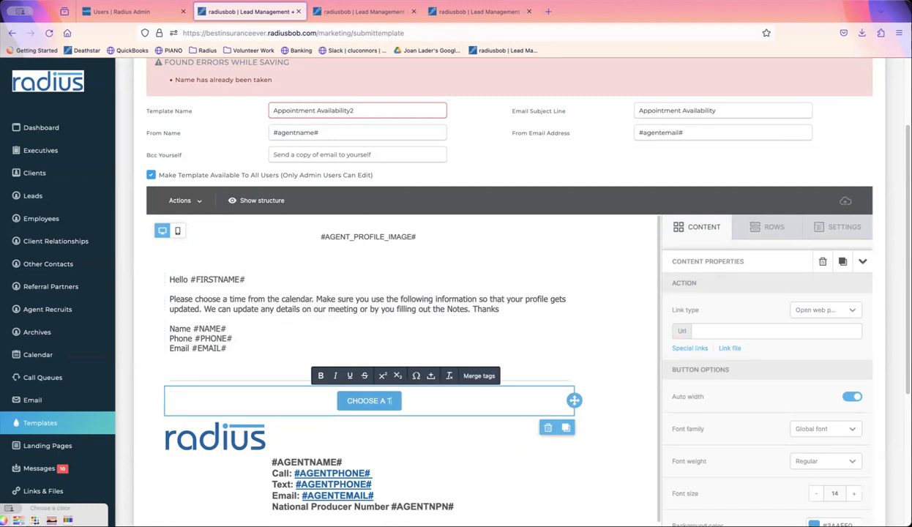
{"action": "type", "text": "DATE & TIME HERE"}
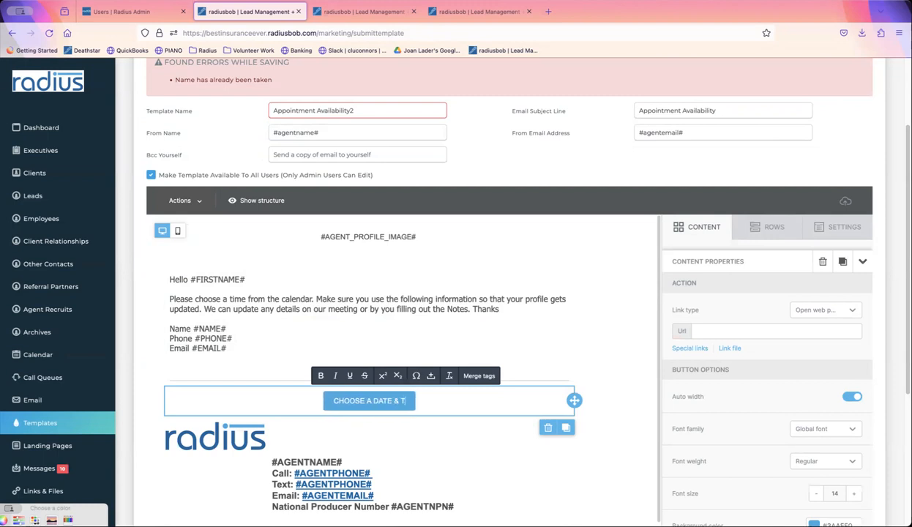
{"action": "left_click", "coordinate": [717, 330]}
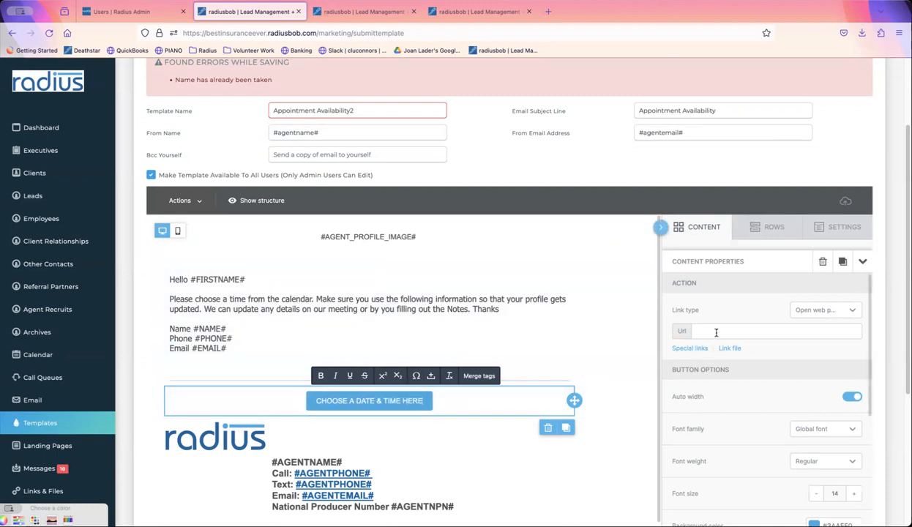
{"action": "key", "text": "ctrl+v"}
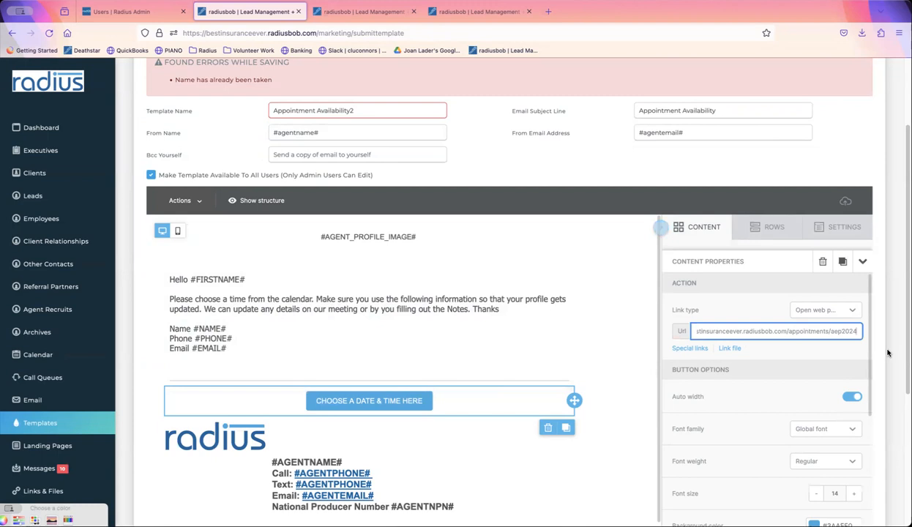
- Set the button background to magenta #c83ae0 and save the template
{"action": "scroll", "coordinate": [902, 379], "scroll_direction": "down", "scroll_amount": 1}
{"action": "scroll", "coordinate": [902, 378], "scroll_direction": "down", "scroll_amount": 2}
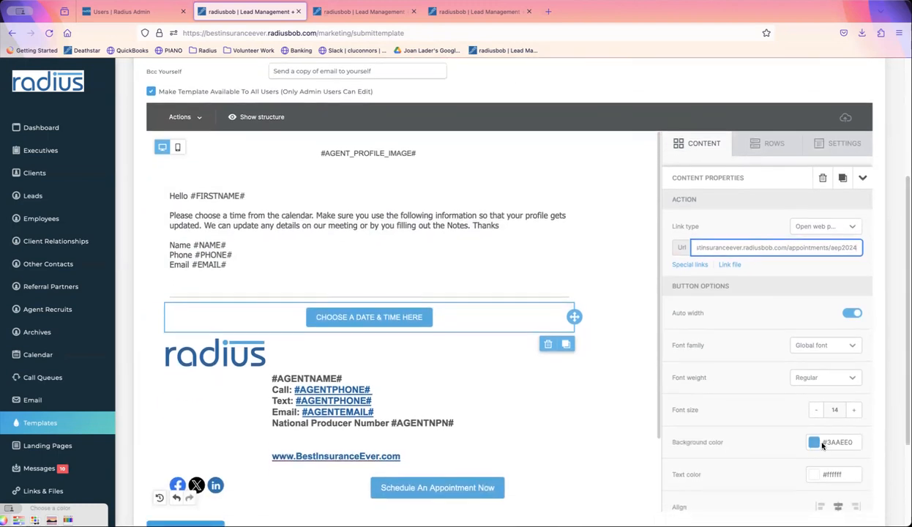
{"action": "left_click", "coordinate": [814, 442]}
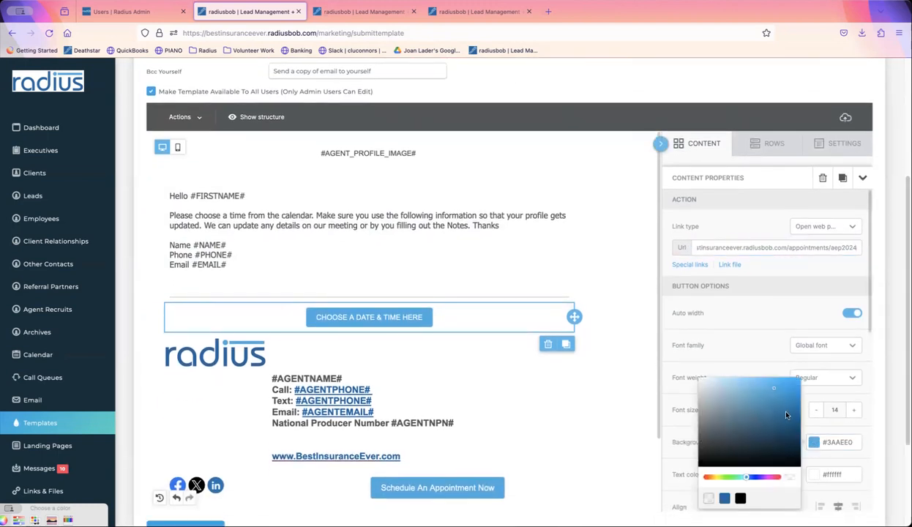
{"action": "left_click", "coordinate": [758, 478]}
{"action": "left_click", "coordinate": [766, 477]}
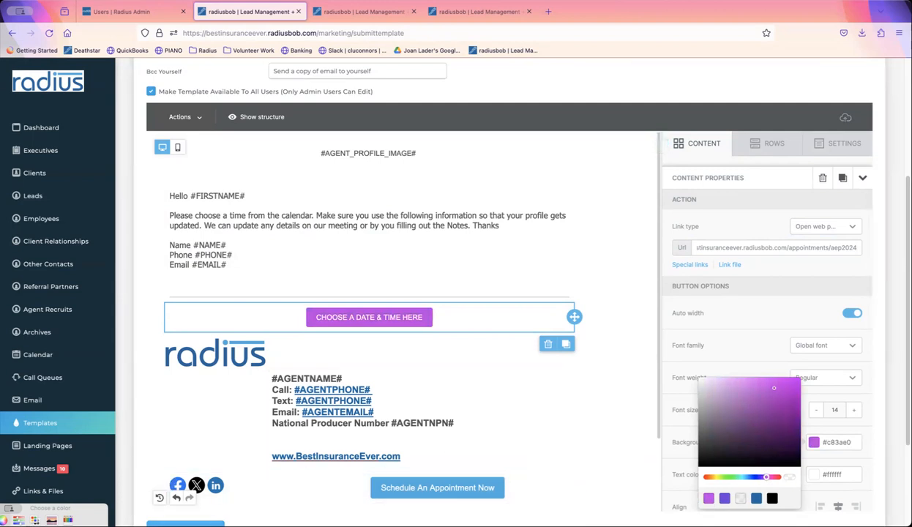
{"action": "left_click", "coordinate": [191, 524]}
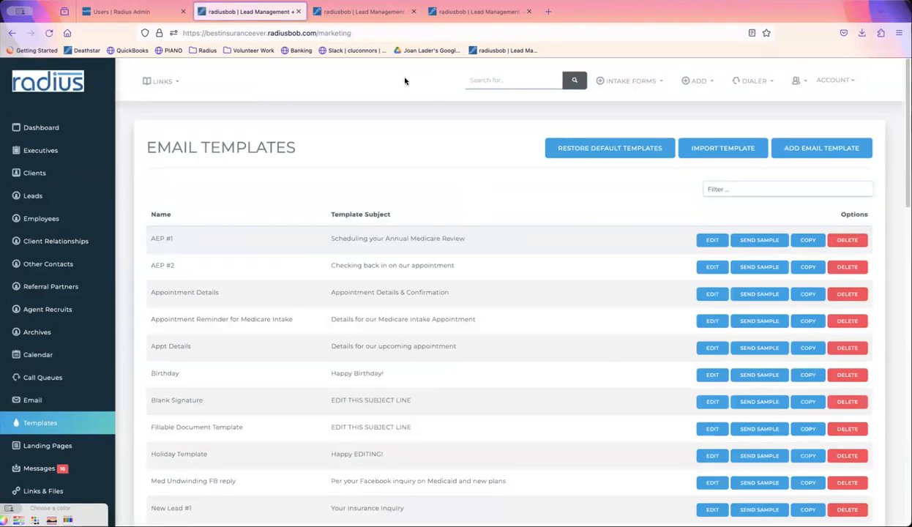
- Preview the Appointment Availability2 template in an email to the client, then close it unsent
{"action": "left_click", "coordinate": [42, 176]}
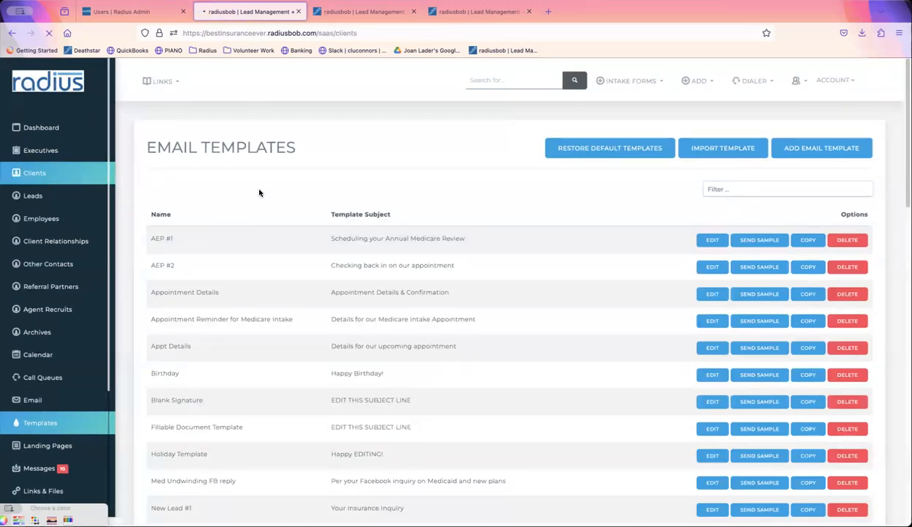
{"action": "left_click", "coordinate": [248, 460]}
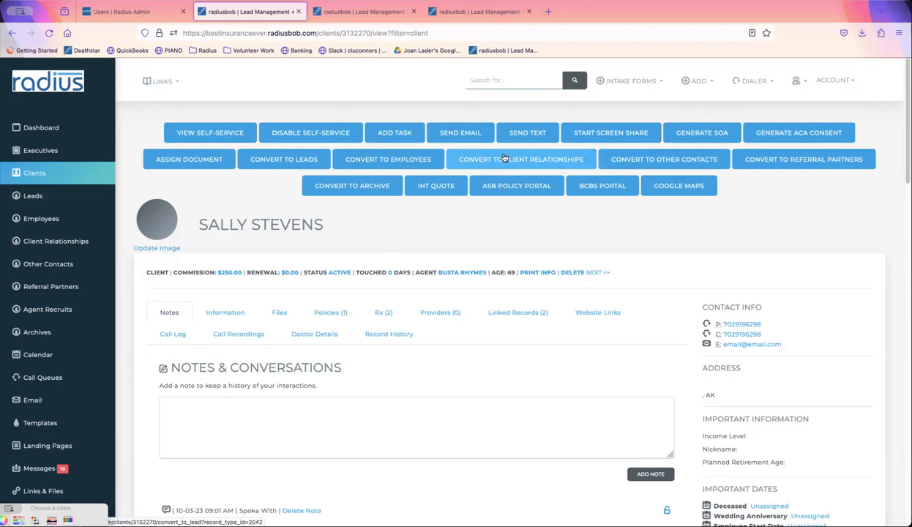
{"action": "left_click", "coordinate": [460, 134]}
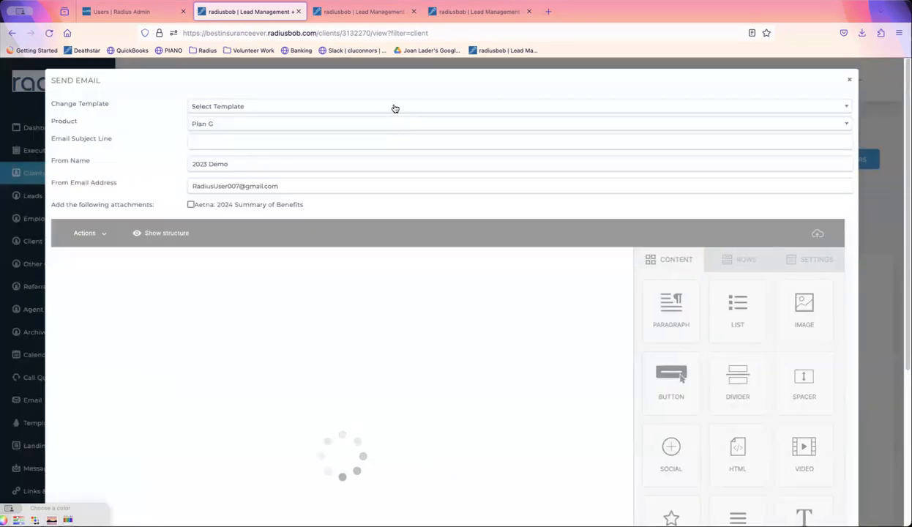
{"action": "left_click", "coordinate": [395, 108]}
{"action": "type", "text": "appoi"}
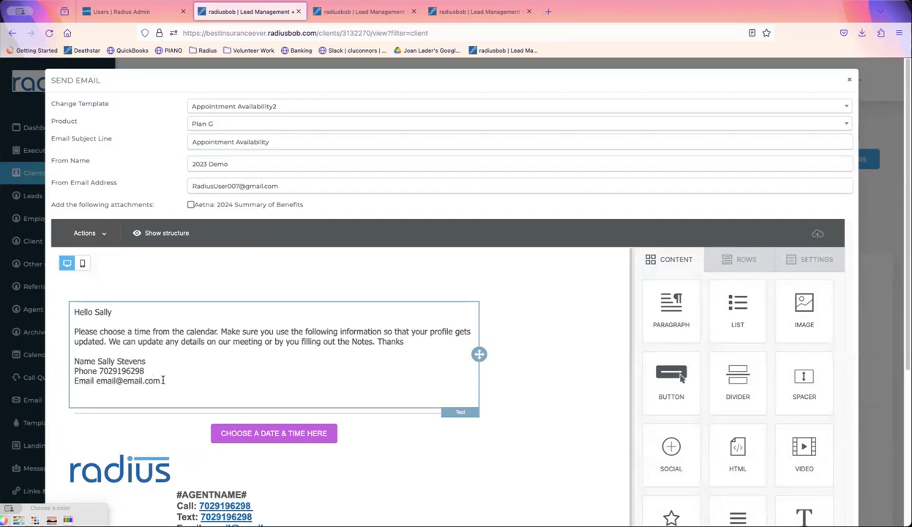
{"action": "left_click_drag", "start_coordinate": [150, 362], "coordinate": [96, 362]}
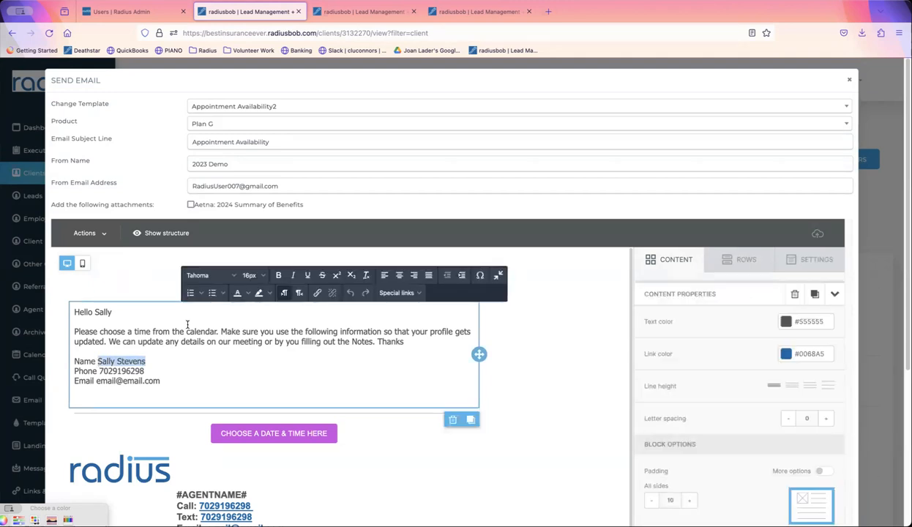
{"action": "left_click", "coordinate": [850, 82]}
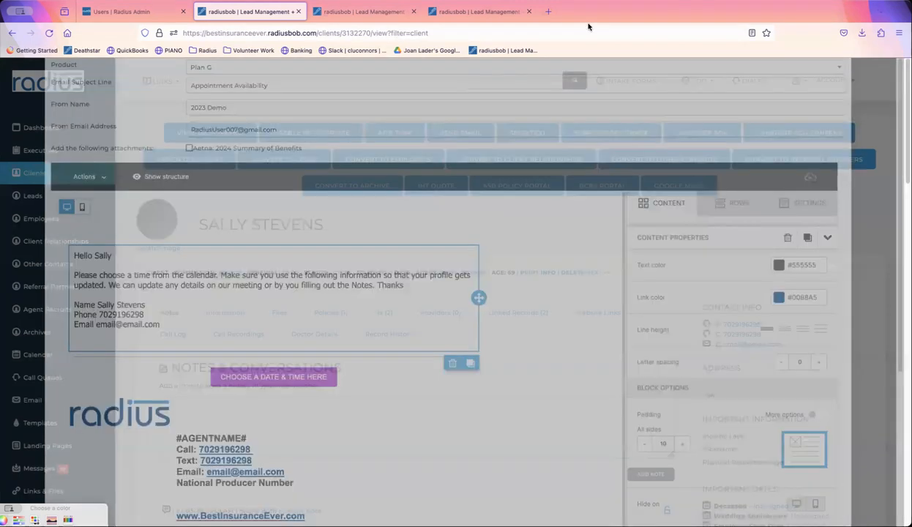
- Book the 11/10/2023 07:10 AM slot with the client's name, email and phone number
{"action": "left_click", "coordinate": [493, 14]}
{"action": "left_click", "coordinate": [386, 178]}
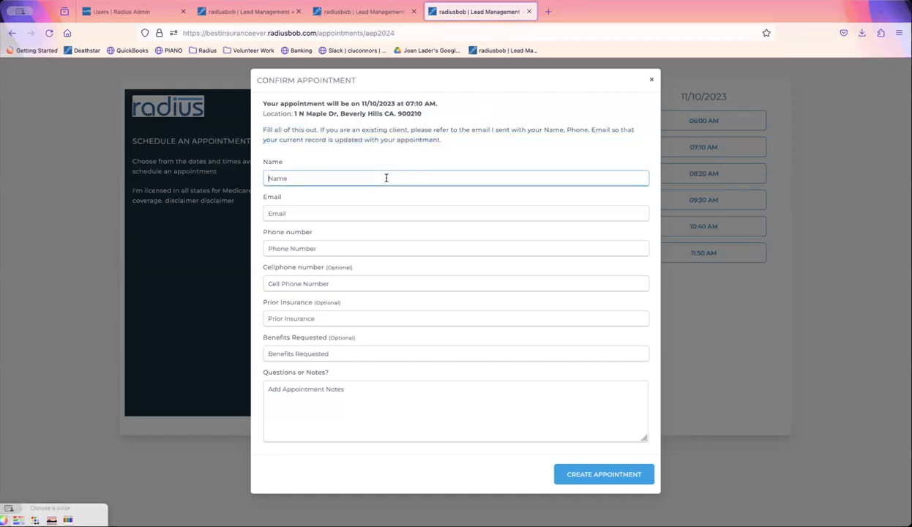
{"action": "key", "text": "Tab"}
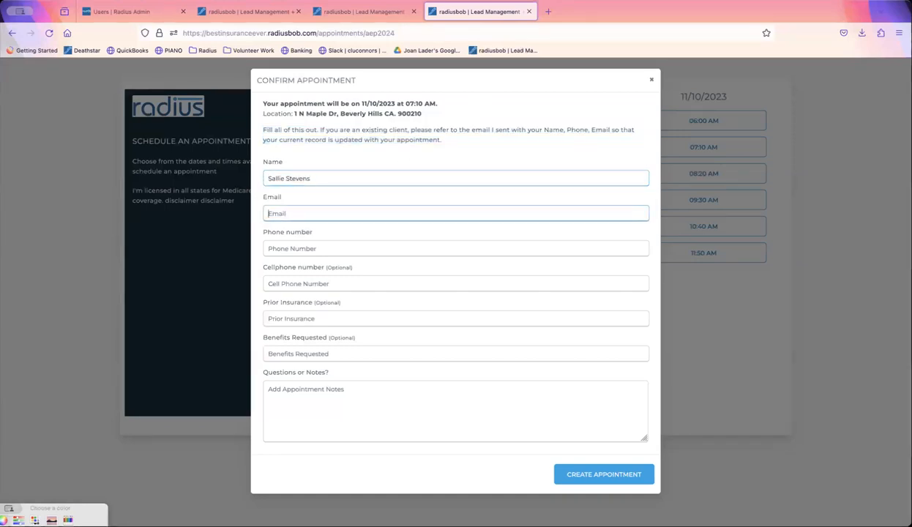
{"action": "type", "text": "email@email.c"}
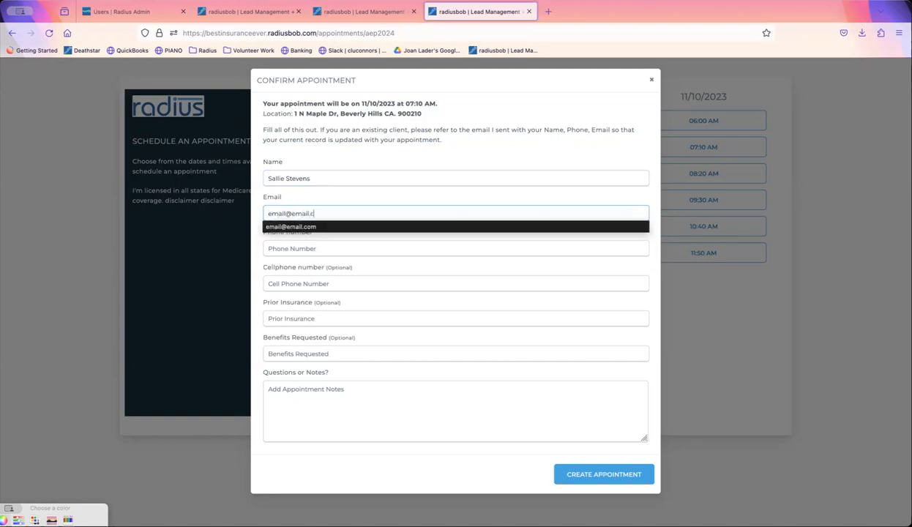
{"action": "type", "text": "om"}
{"action": "key", "text": "Tab"}
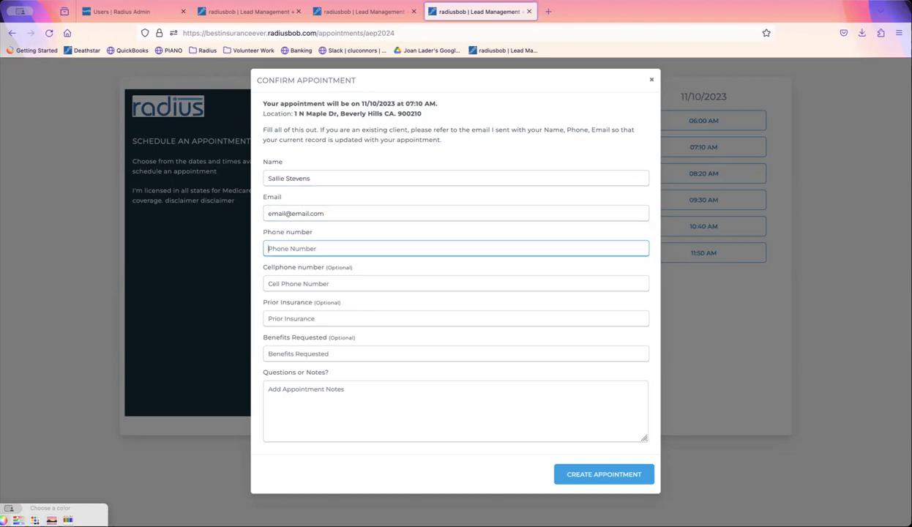
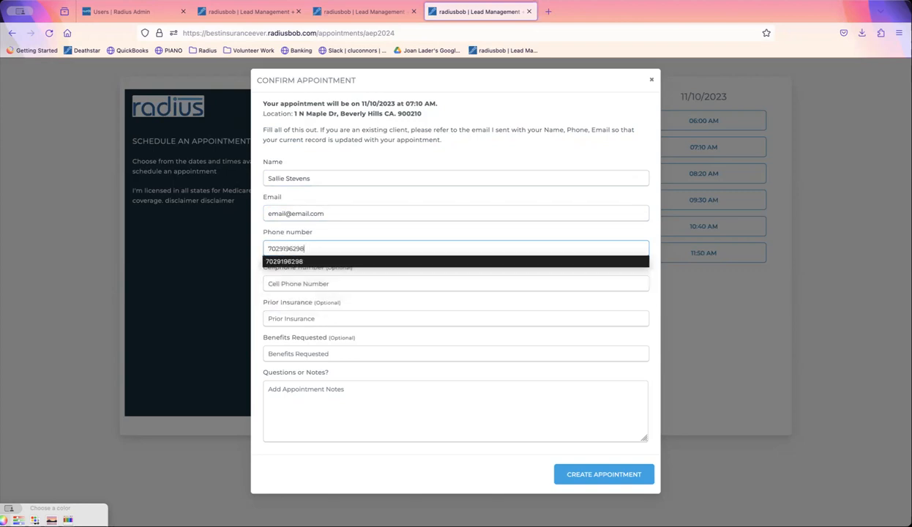
{"action": "key", "text": "Tab"}
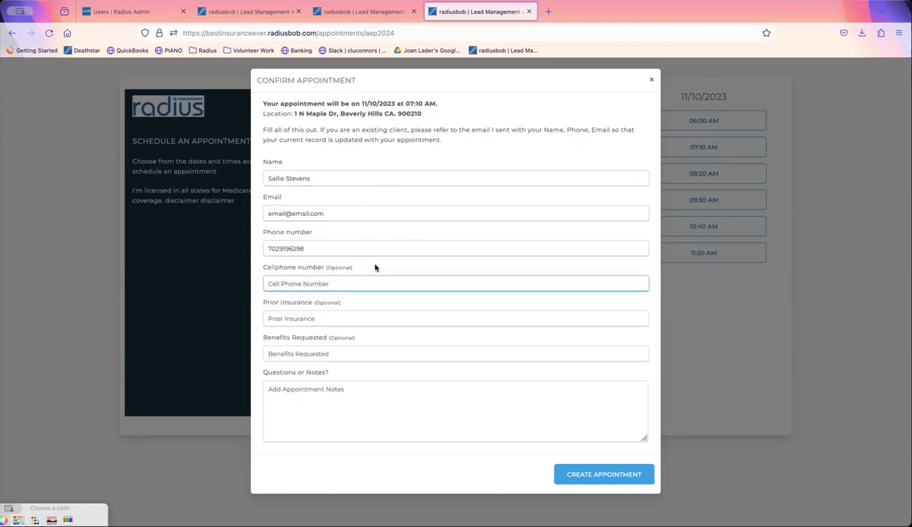
{"action": "left_click", "coordinate": [608, 472]}
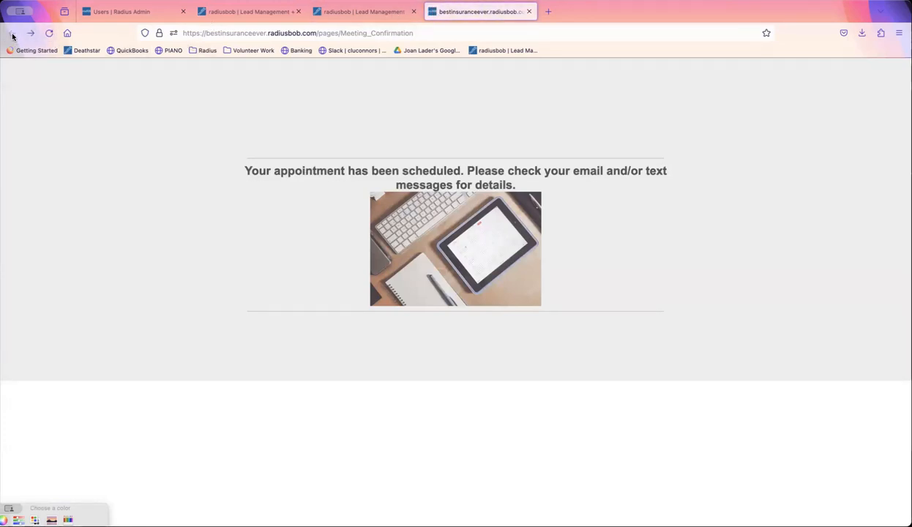
{"action": "left_click", "coordinate": [380, 12]}
{"action": "left_click", "coordinate": [258, 13]}
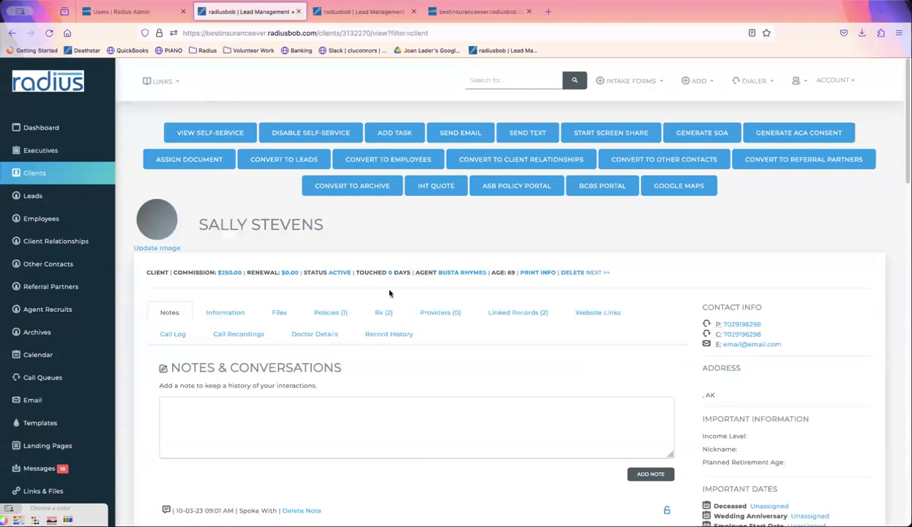
- Open the new lead's record and review its 11/10/2023 appointment task details
{"action": "left_click", "coordinate": [65, 193]}
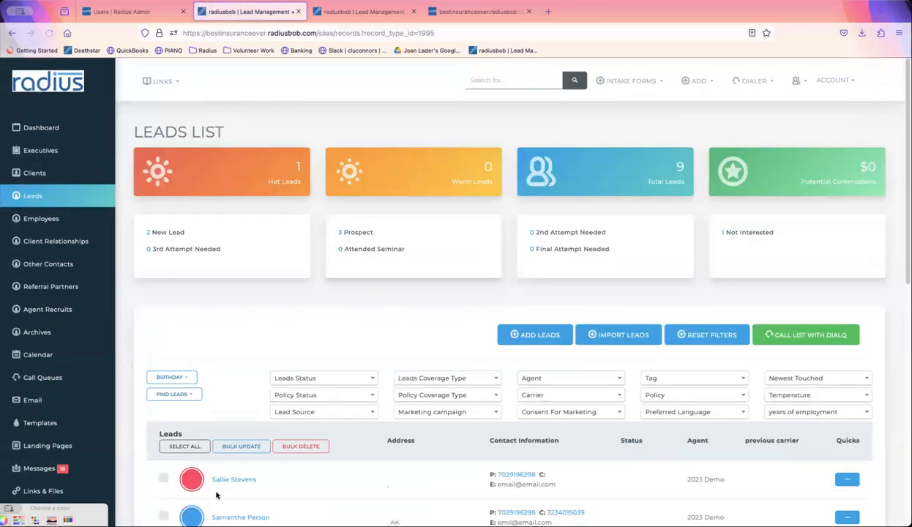
{"action": "left_click", "coordinate": [236, 480]}
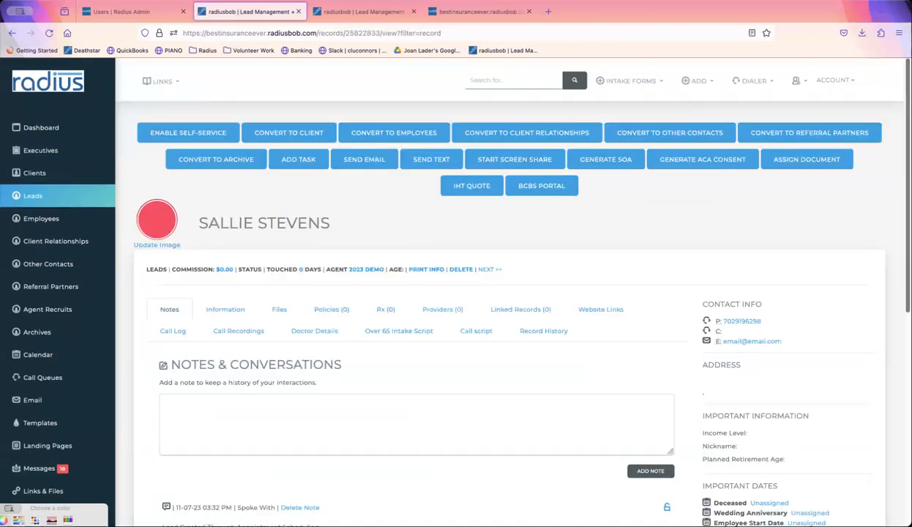
{"action": "scroll", "coordinate": [886, 274], "scroll_direction": "down", "scroll_amount": 4}
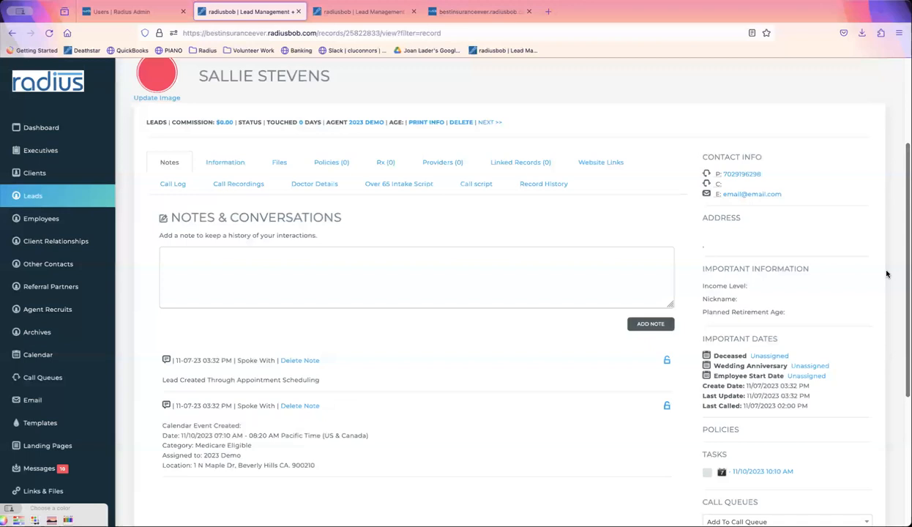
{"action": "scroll", "coordinate": [882, 286], "scroll_direction": "down", "scroll_amount": 1}
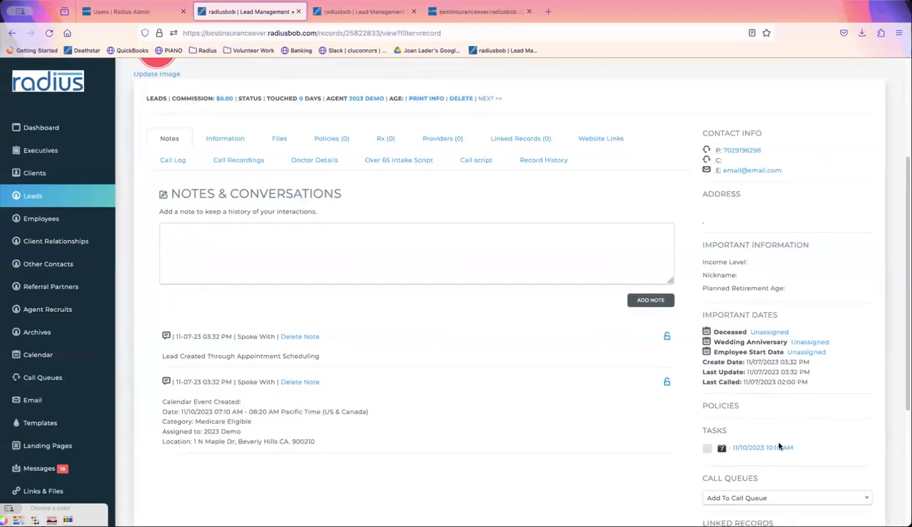
{"action": "left_click", "coordinate": [778, 447]}
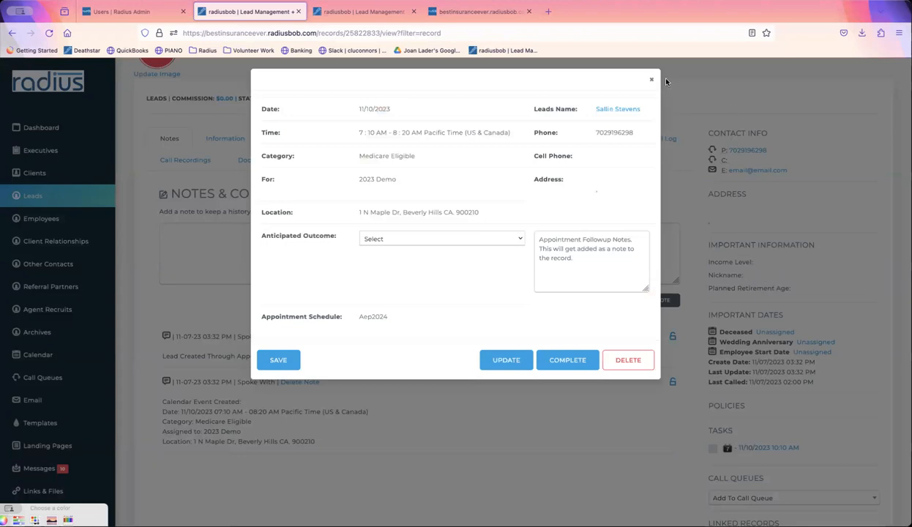
{"action": "left_click", "coordinate": [651, 79]}
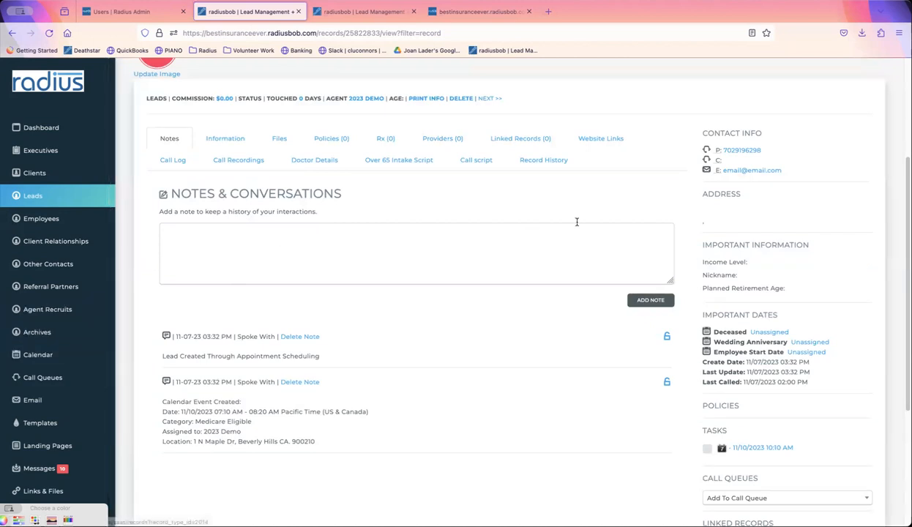
{"action": "scroll", "coordinate": [505, 293], "scroll_direction": "up", "scroll_amount": 5}
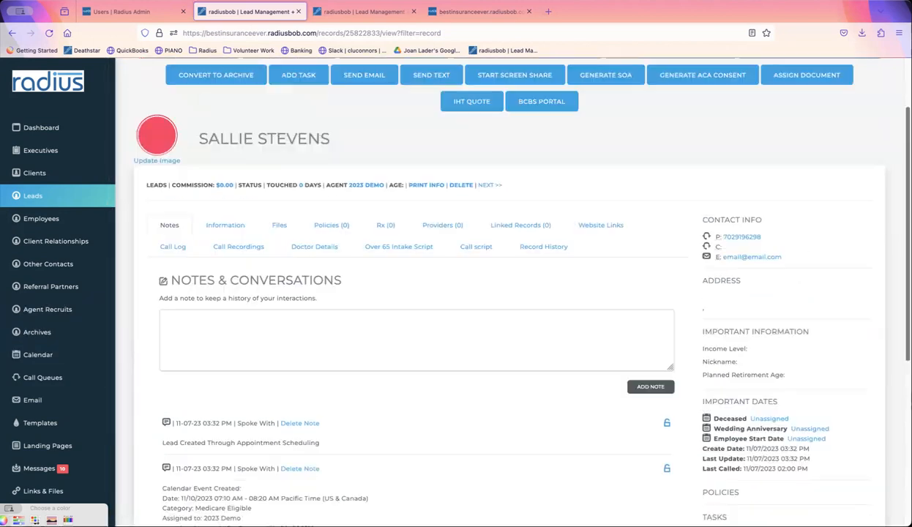
{"action": "left_click", "coordinate": [462, 13]}
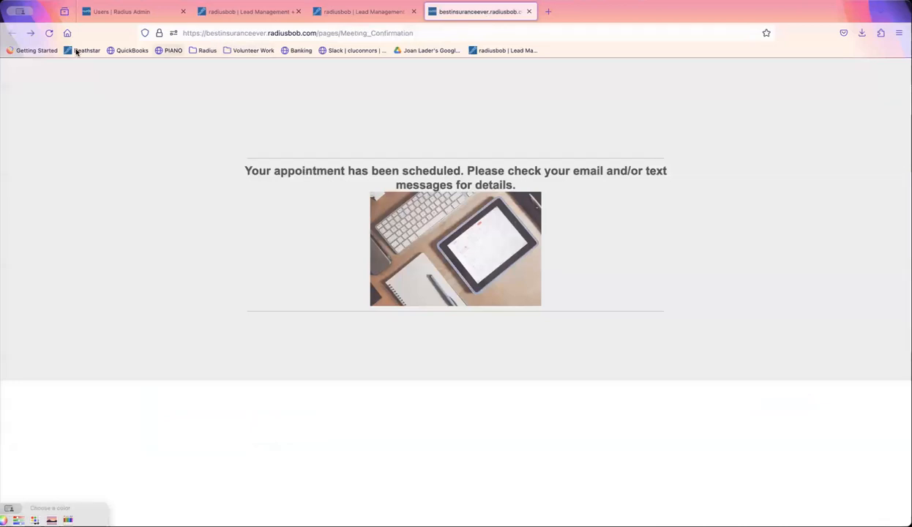
- Start an email to the new lead using the Appointment Availability2 template
{"action": "left_click", "coordinate": [356, 13]}
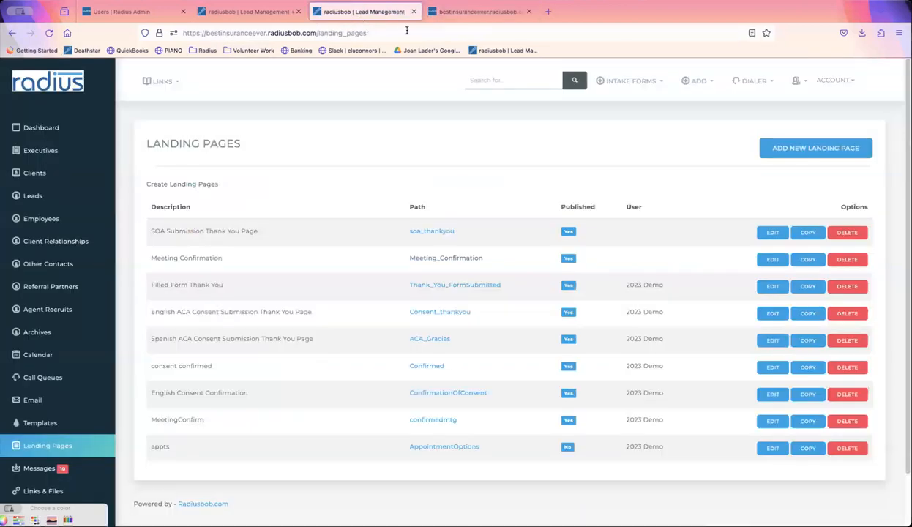
{"action": "left_click", "coordinate": [445, 12]}
{"action": "left_click", "coordinate": [527, 11]}
{"action": "left_click", "coordinate": [249, 17]}
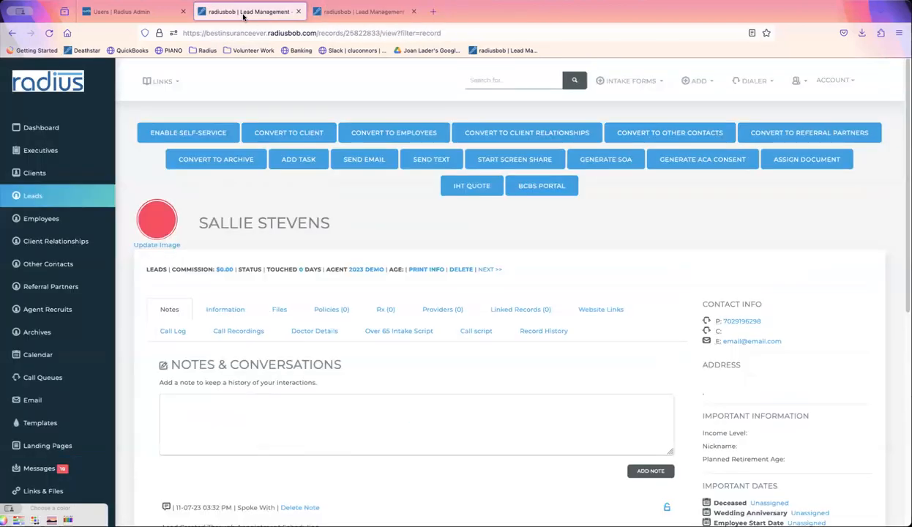
{"action": "left_click", "coordinate": [359, 157]}
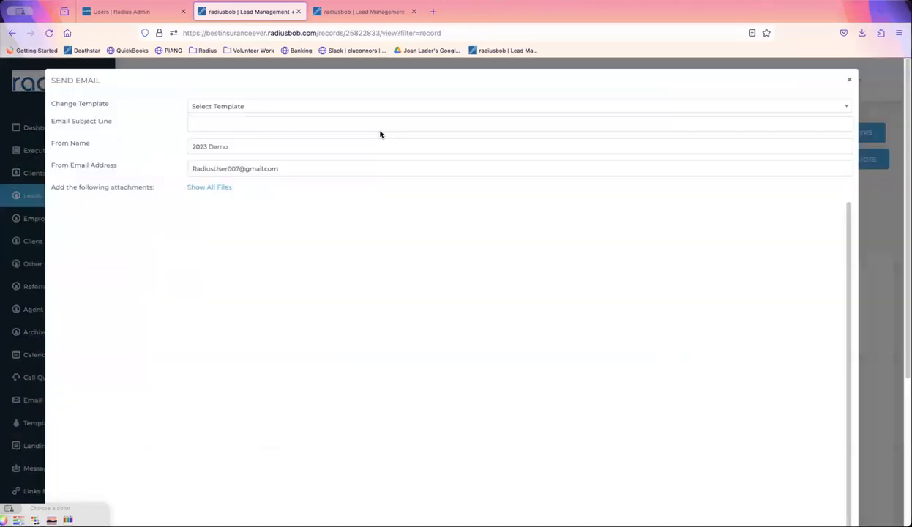
{"action": "left_click", "coordinate": [375, 107]}
{"action": "type", "text": "appoi"}
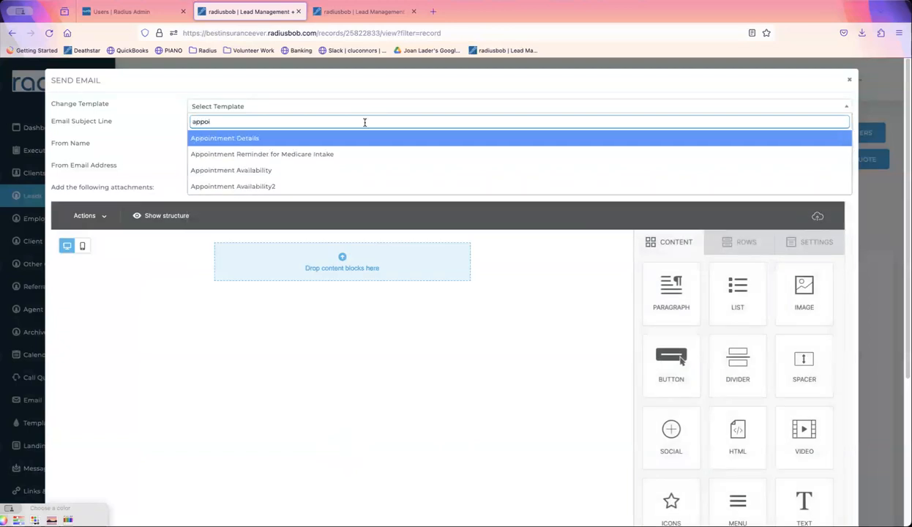
{"action": "left_click", "coordinate": [318, 186]}
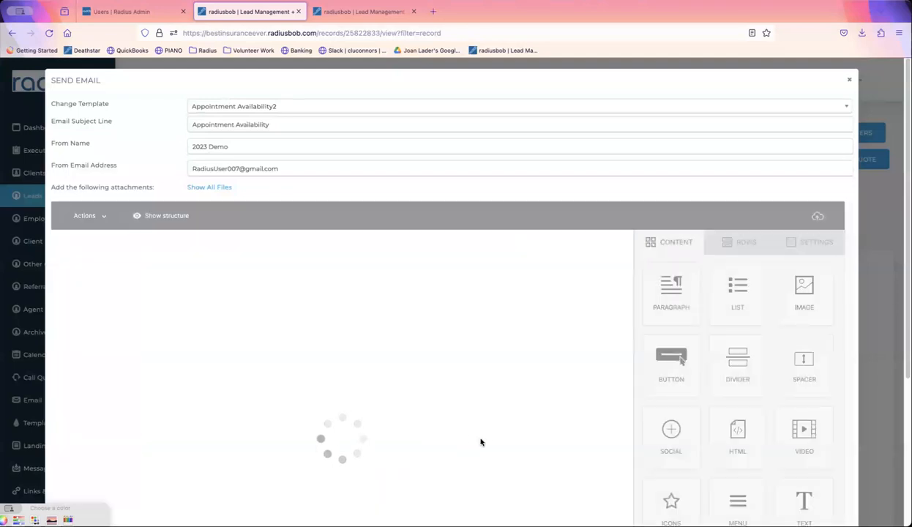
- Copy the booking link from the email's date-and-time button
{"action": "left_click", "coordinate": [315, 416]}
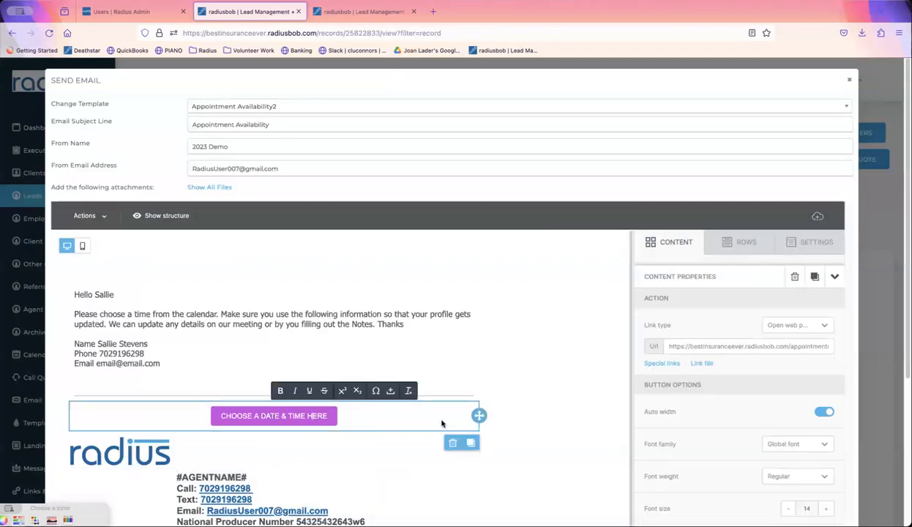
{"action": "left_click", "coordinate": [728, 346]}
{"action": "triple_click", "coordinate": [729, 346]}
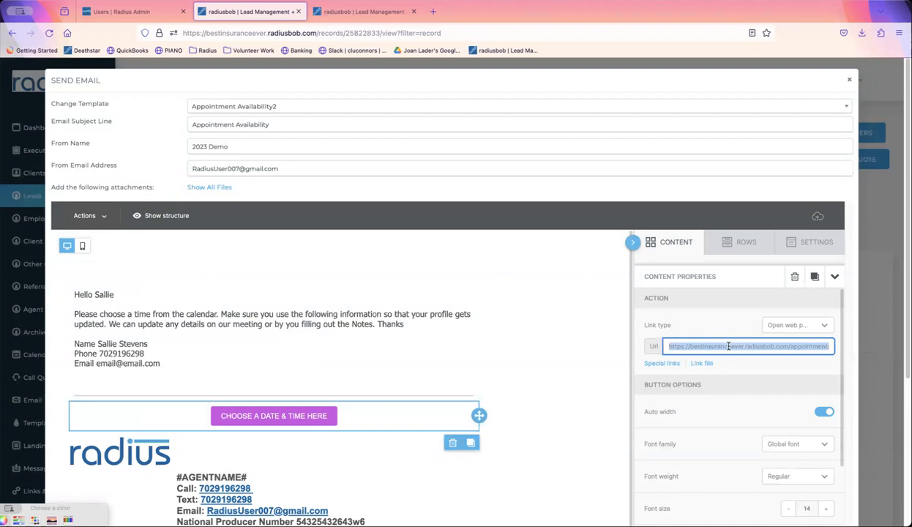
- Open the copied booking link in a new tab and pick 15 November at 07:10 AM
{"action": "left_click", "coordinate": [432, 11]}
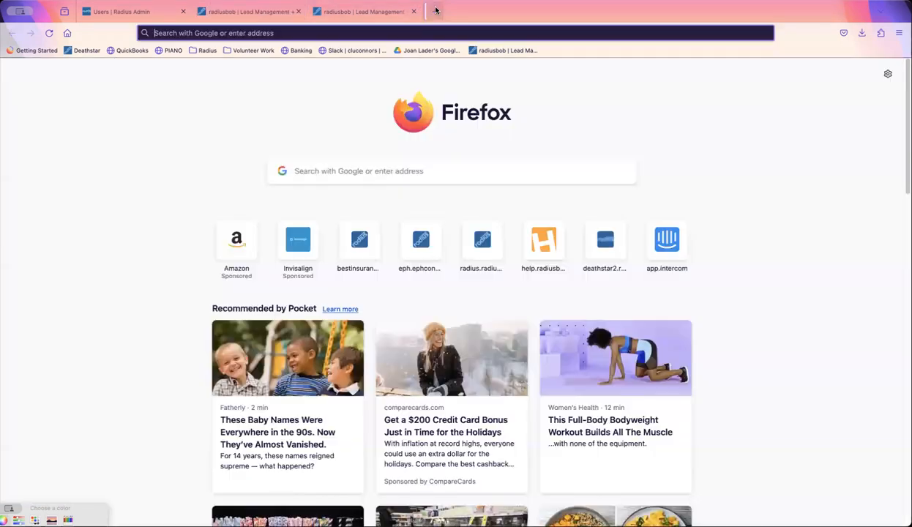
{"action": "type", "text": "https://bestinsuranceever.radiusbob.com/appointments/aep2024"}
{"action": "key", "text": "Return"}
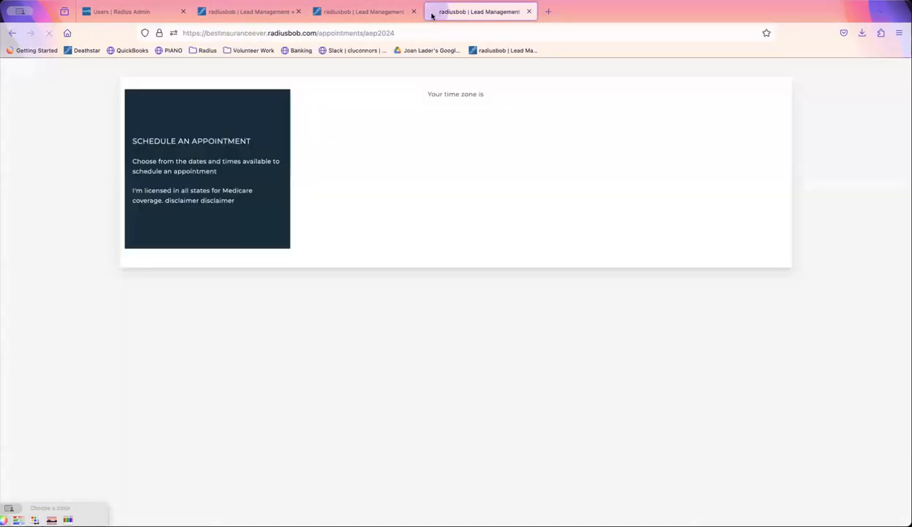
{"action": "left_click", "coordinate": [451, 249]}
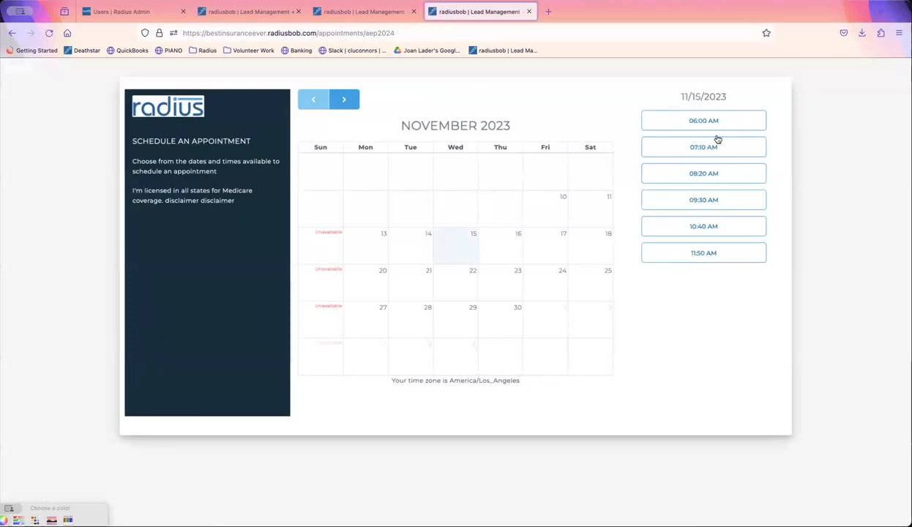
{"action": "left_click", "coordinate": [704, 153]}
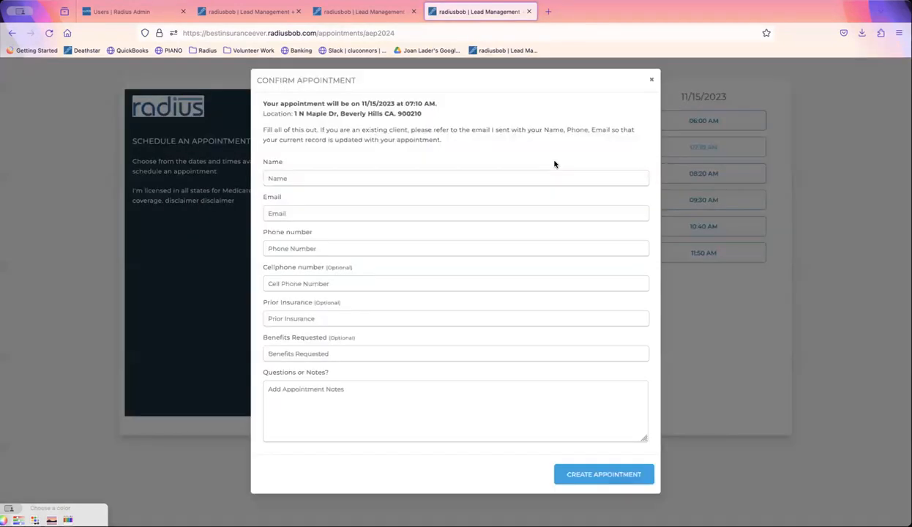
- Fill in the client's name, email and phone number on the booking form
{"action": "left_click", "coordinate": [441, 173]}
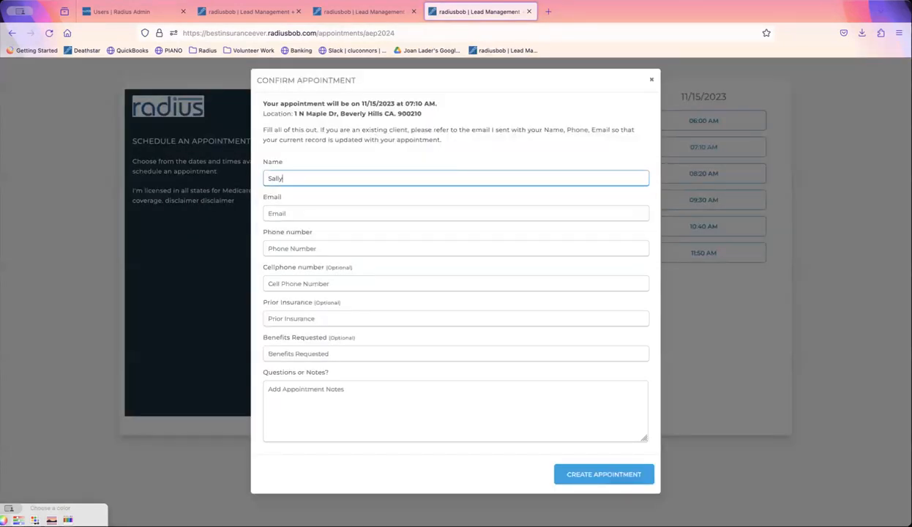
{"action": "key", "text": "Tab"}
{"action": "type", "text": "email@email.com"}
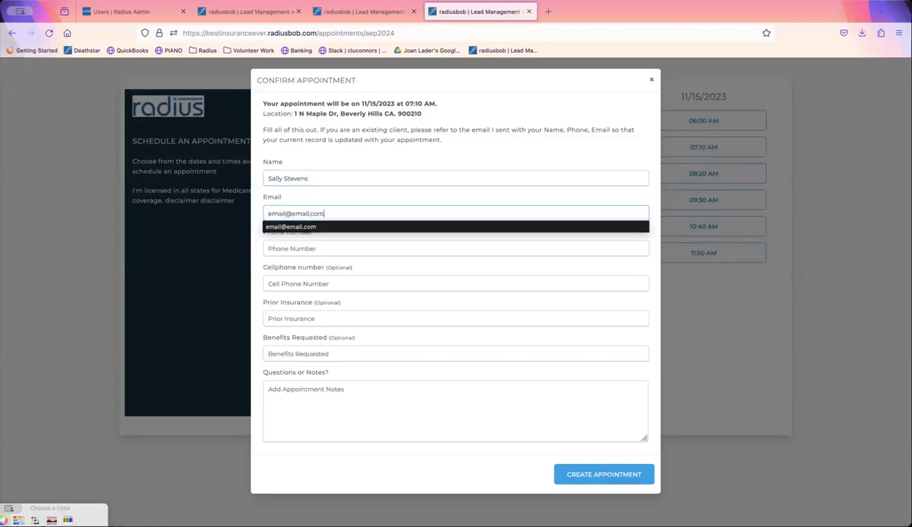
{"action": "key", "text": "Tab"}
{"action": "type", "text": "7"}
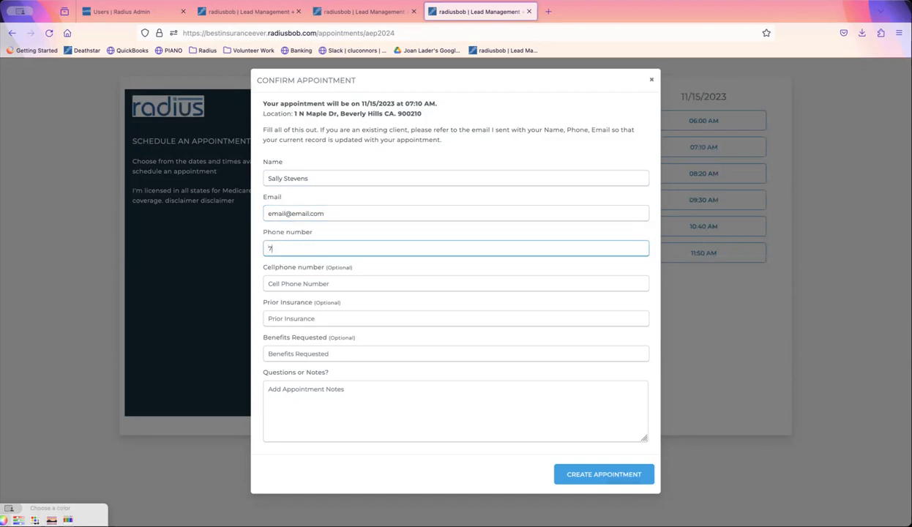
{"action": "type", "text": "0291962"}
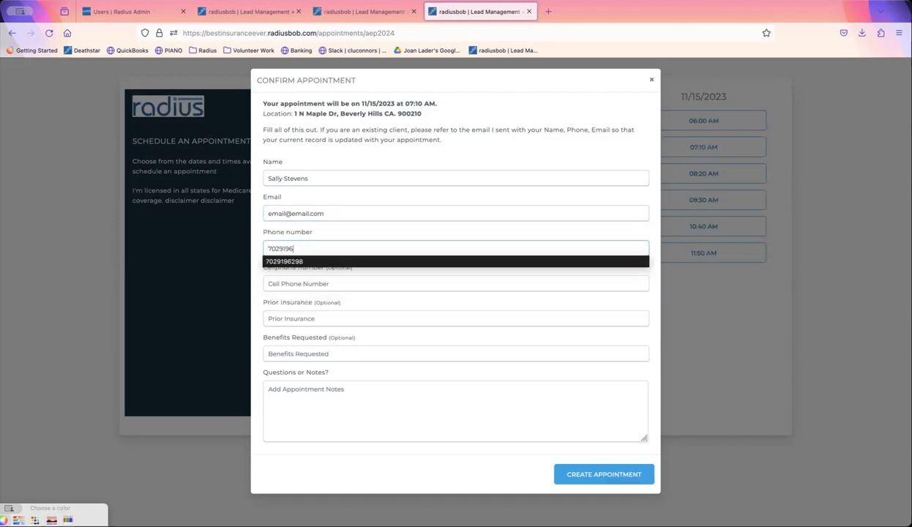
{"action": "left_click", "coordinate": [395, 261]}
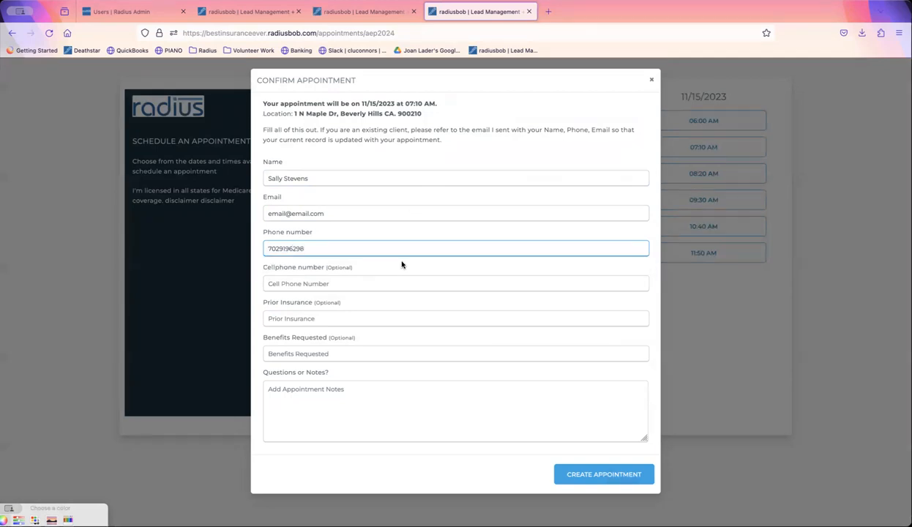
{"action": "left_click", "coordinate": [347, 318]}
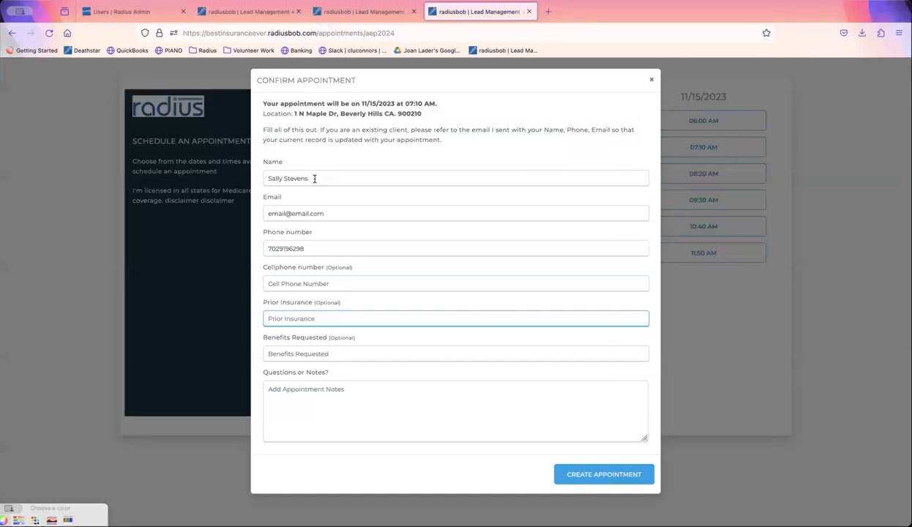
{"action": "left_click_drag", "start_coordinate": [330, 215], "coordinate": [248, 220]}
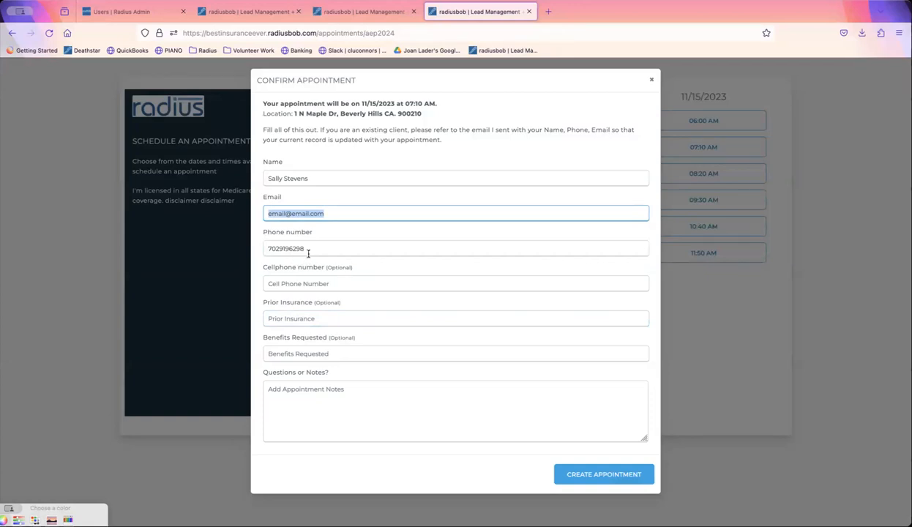
{"action": "left_click_drag", "start_coordinate": [314, 251], "coordinate": [262, 249]}
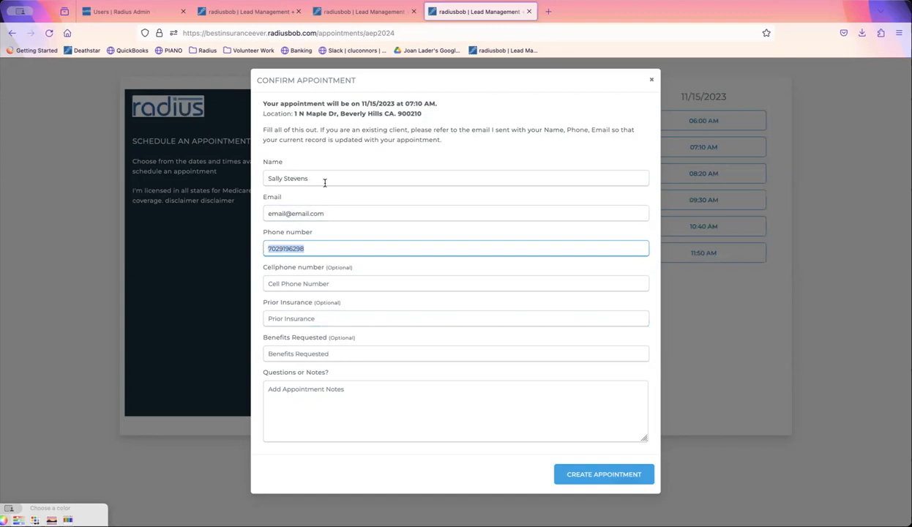
{"action": "left_click", "coordinate": [326, 353]}
- Add a note asking to update the client's name and submit the booking
{"action": "left_click", "coordinate": [319, 408]}
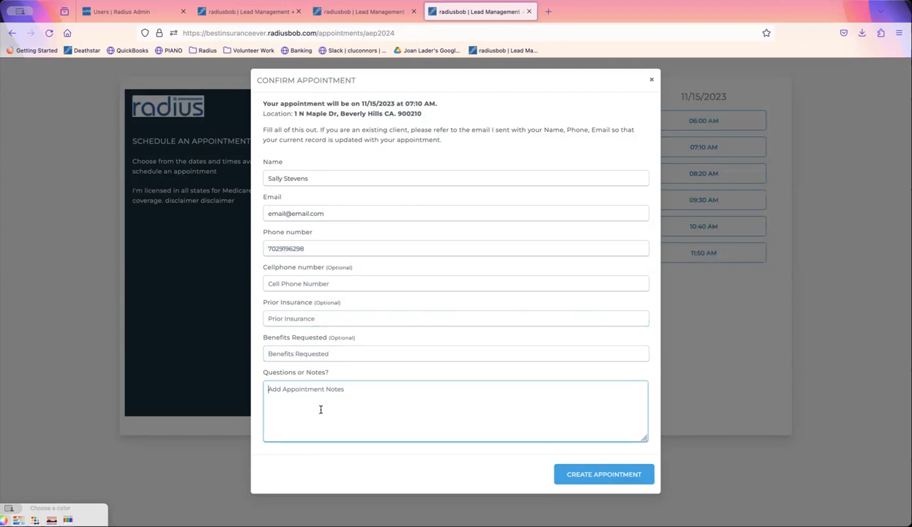
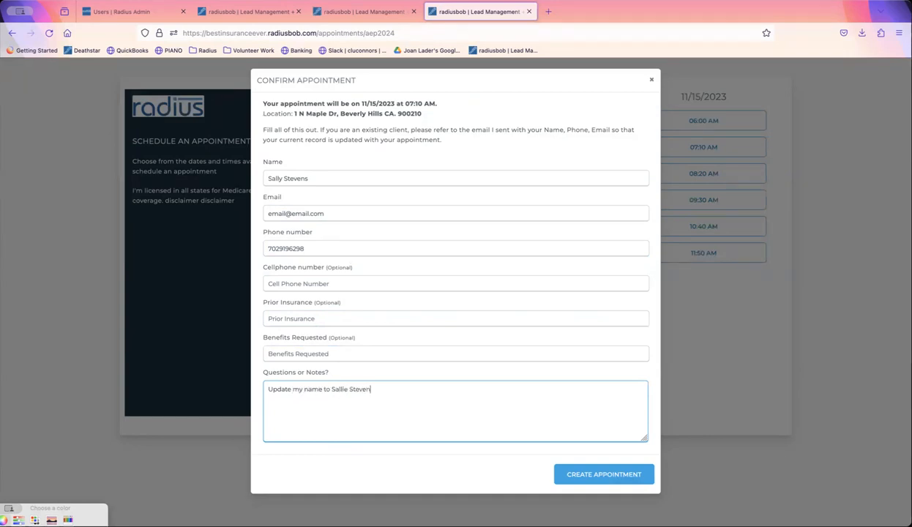
{"action": "left_click", "coordinate": [597, 475]}
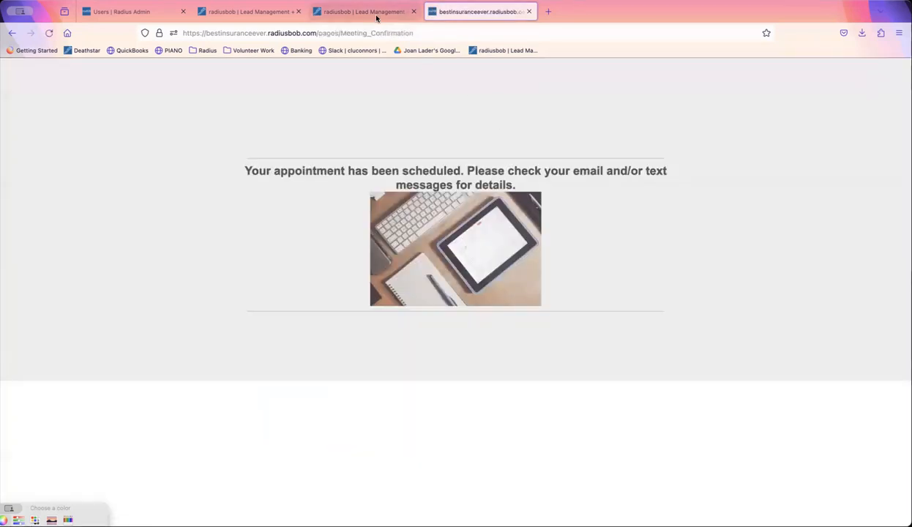
{"action": "left_click", "coordinate": [377, 14]}
- Close the email, then review the client's 11/15/2023 appointment note and Files tab
{"action": "left_click", "coordinate": [249, 12]}
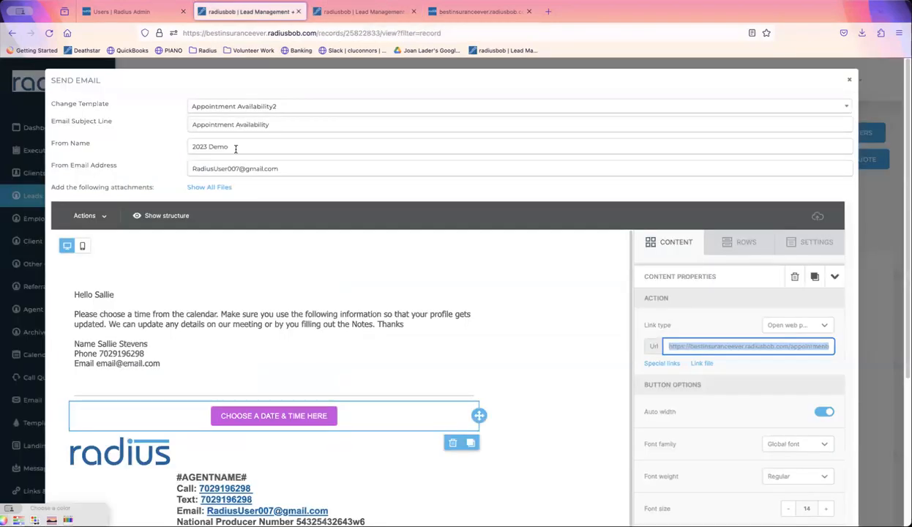
{"action": "left_click", "coordinate": [849, 80]}
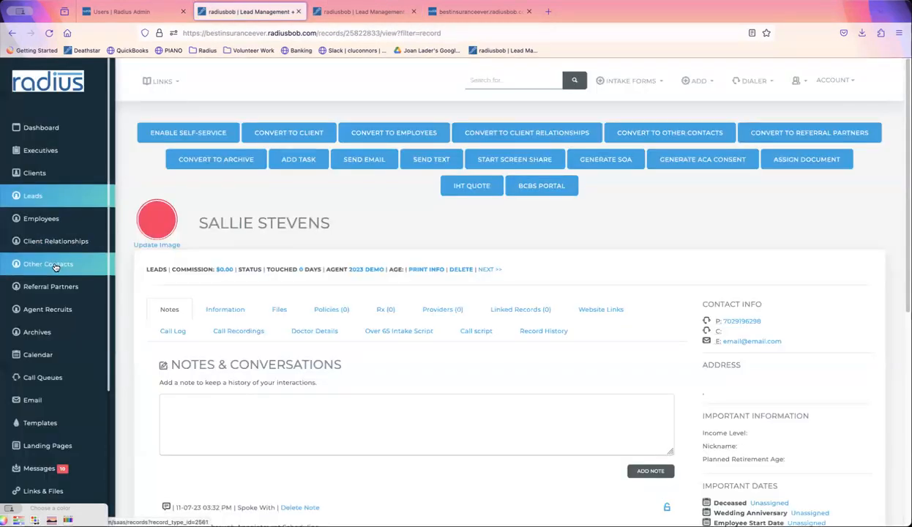
{"action": "left_click", "coordinate": [49, 175]}
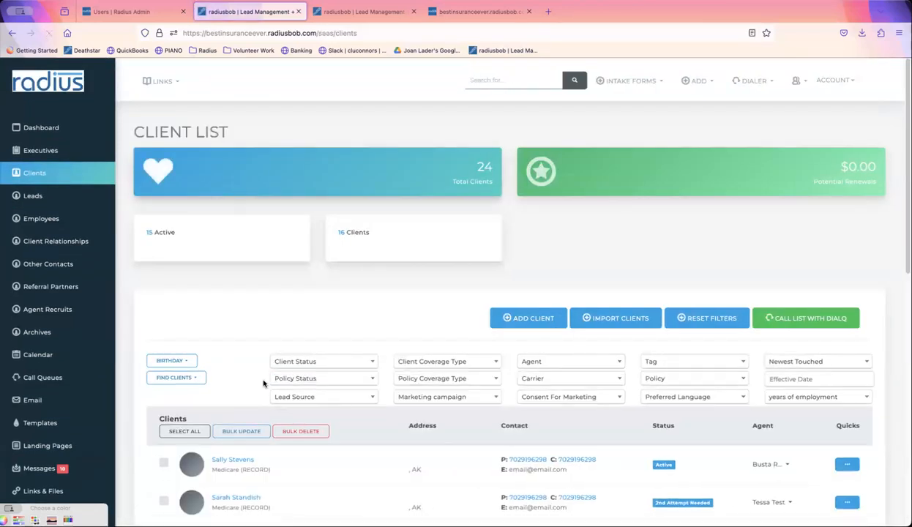
{"action": "left_click", "coordinate": [231, 459]}
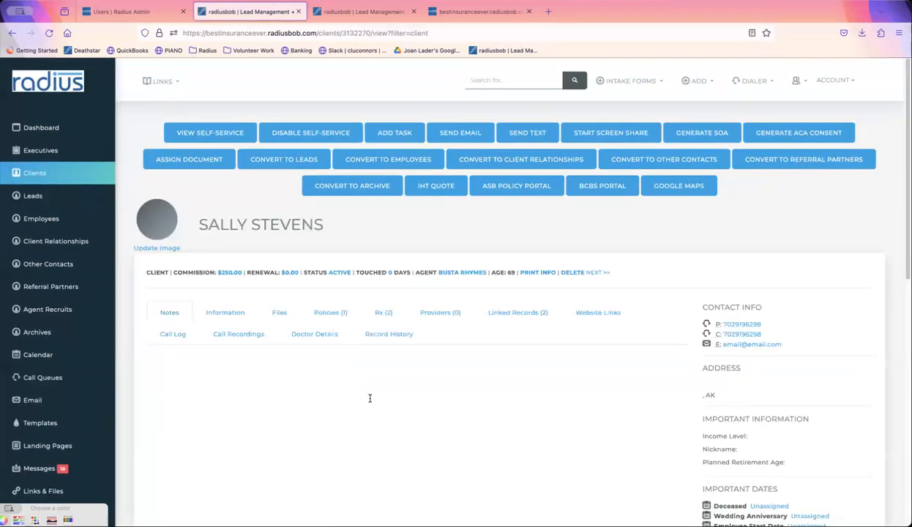
{"action": "scroll", "coordinate": [901, 175], "scroll_direction": "down", "scroll_amount": 5}
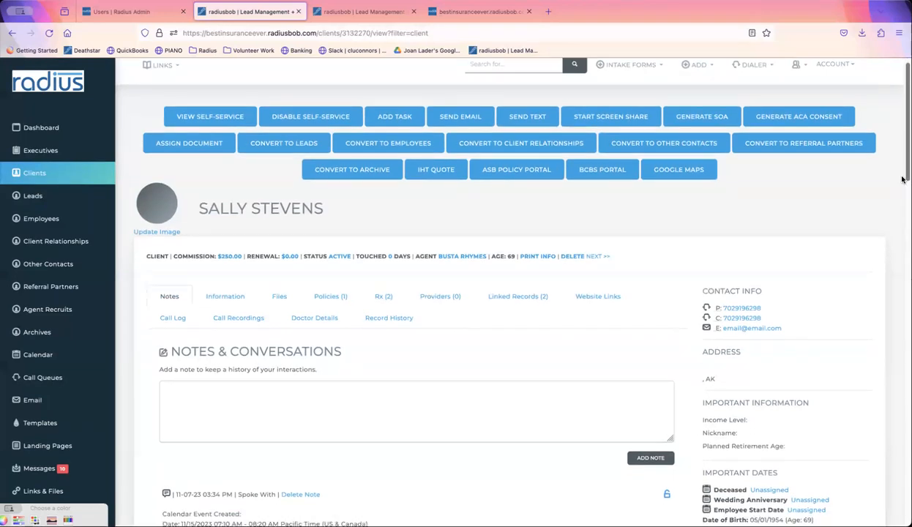
{"action": "scroll", "coordinate": [897, 197], "scroll_direction": "down", "scroll_amount": 1}
{"action": "left_click", "coordinate": [761, 418]}
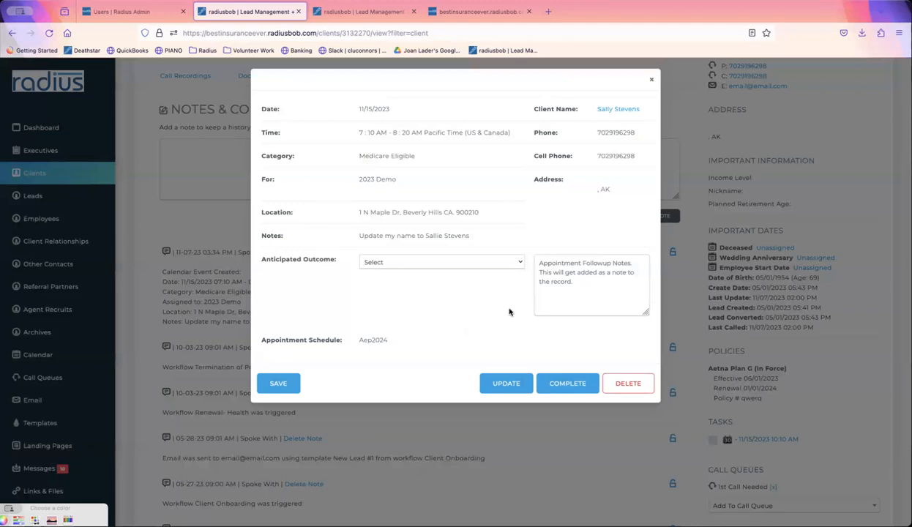
{"action": "left_click_drag", "start_coordinate": [472, 235], "coordinate": [357, 235]}
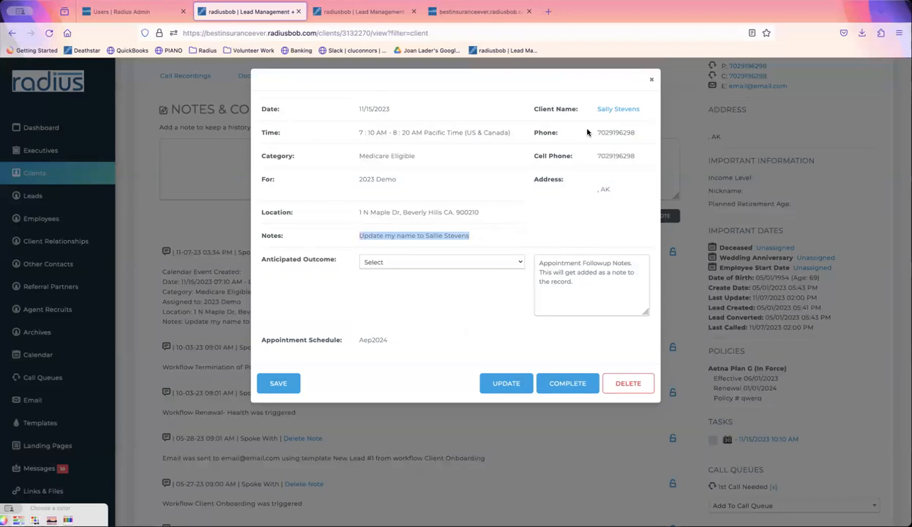
{"action": "left_click", "coordinate": [651, 80]}
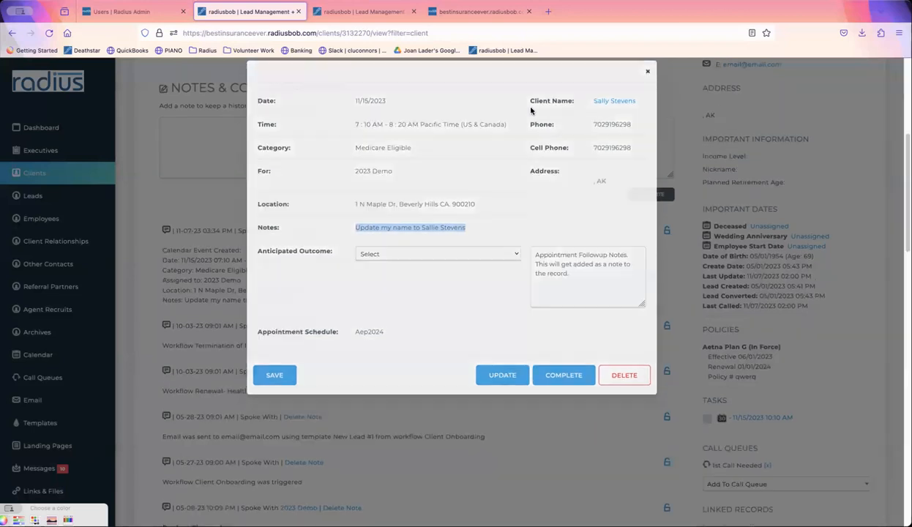
{"action": "scroll", "coordinate": [489, 190], "scroll_direction": "up", "scroll_amount": 3}
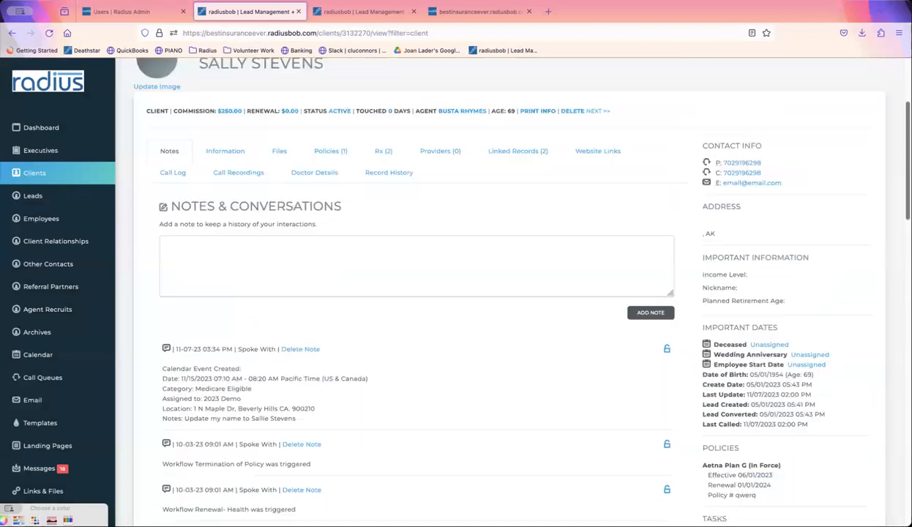
{"action": "left_click", "coordinate": [279, 239]}
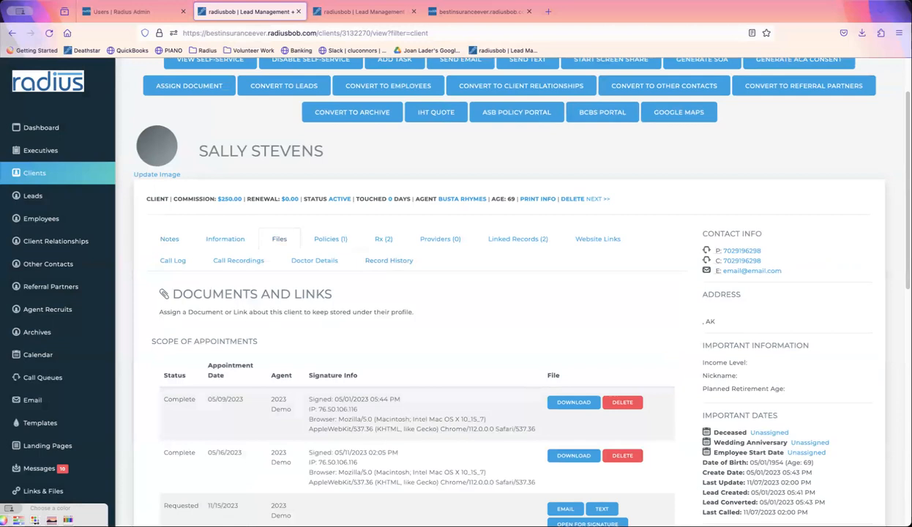
- View and close the requested 11/15/2023 Scope of Appointment signature form, then go to the calendar
{"action": "scroll", "coordinate": [894, 221], "scroll_direction": "down", "scroll_amount": 5}
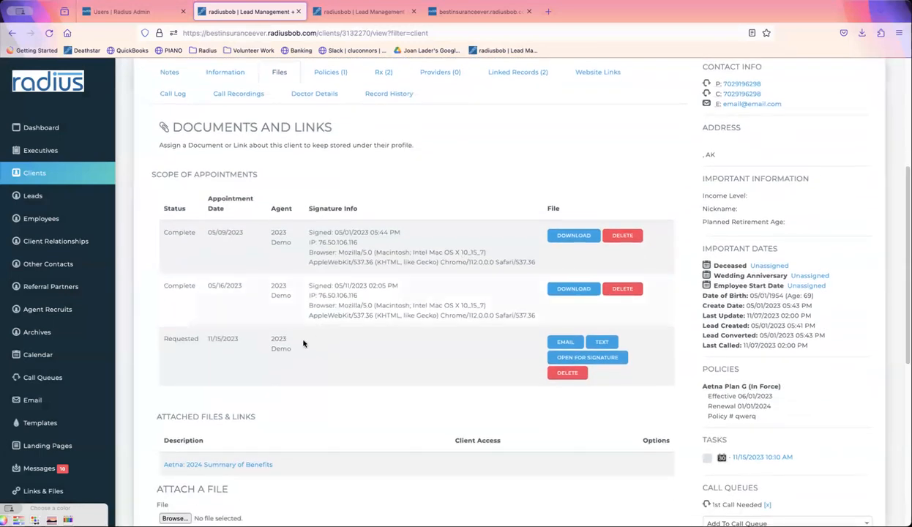
{"action": "left_click_drag", "start_coordinate": [306, 338], "coordinate": [162, 338]}
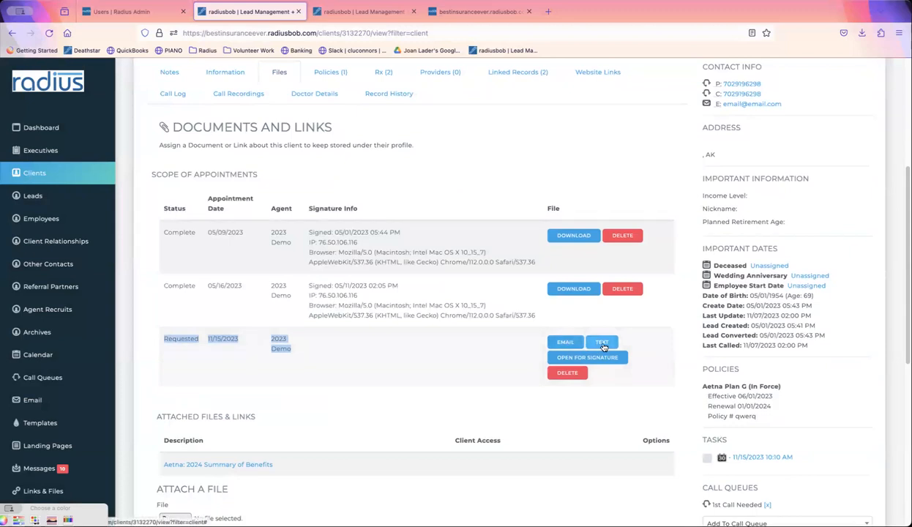
{"action": "left_click", "coordinate": [587, 357]}
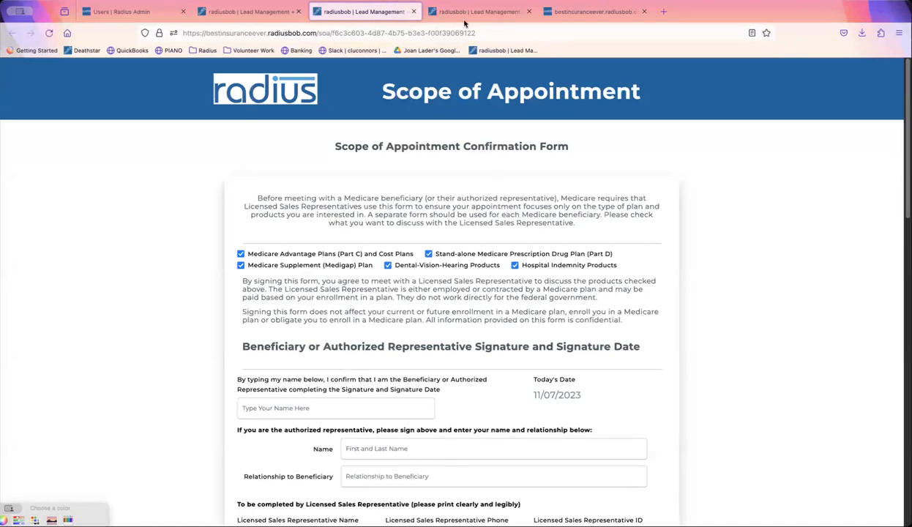
{"action": "left_click", "coordinate": [414, 12]}
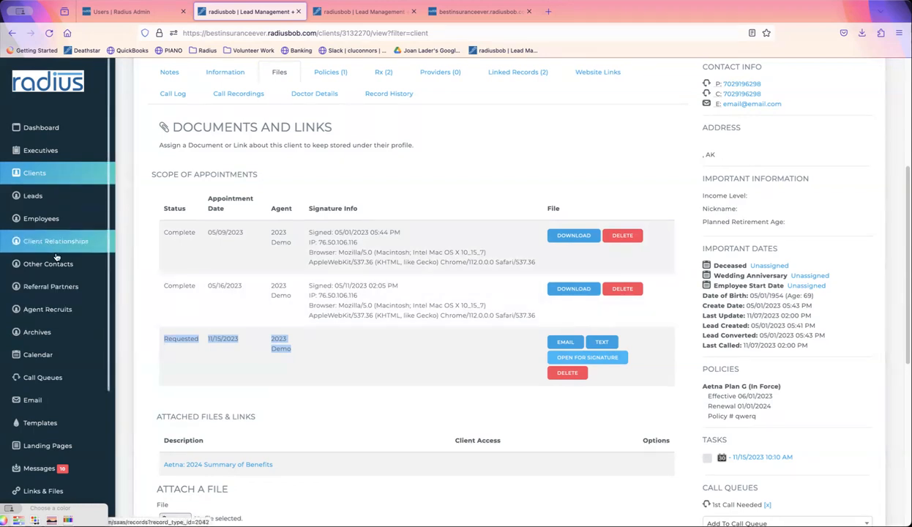
{"action": "left_click", "coordinate": [57, 356]}
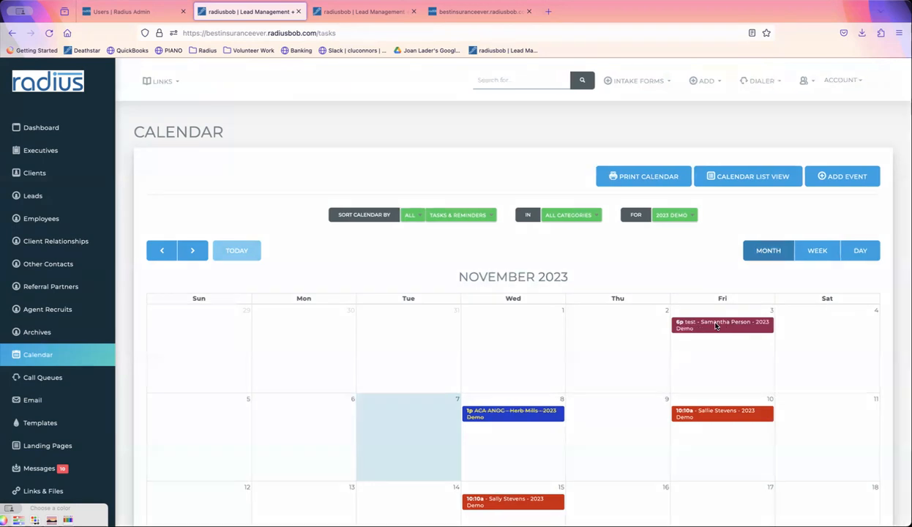
- Set the November 10 appointment's anticipated outcome to Sale Made and save it
{"action": "left_click", "coordinate": [716, 326]}
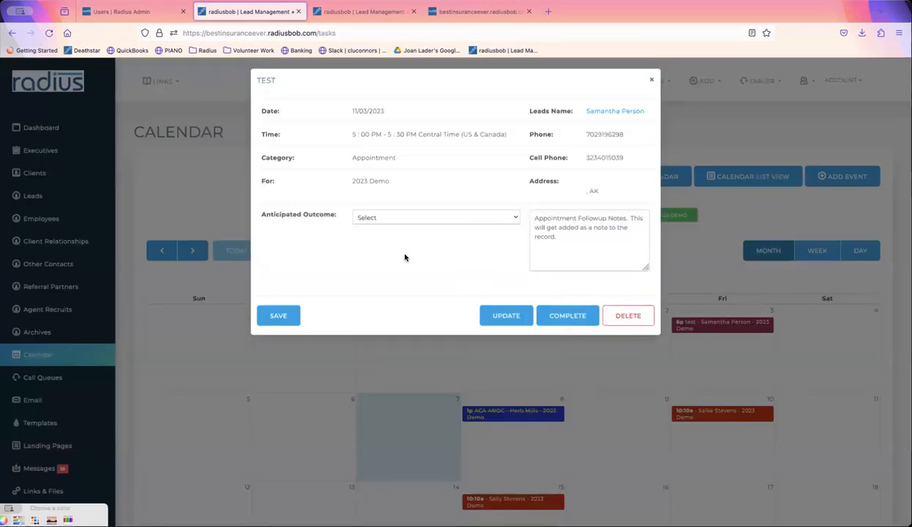
{"action": "left_click", "coordinate": [649, 80]}
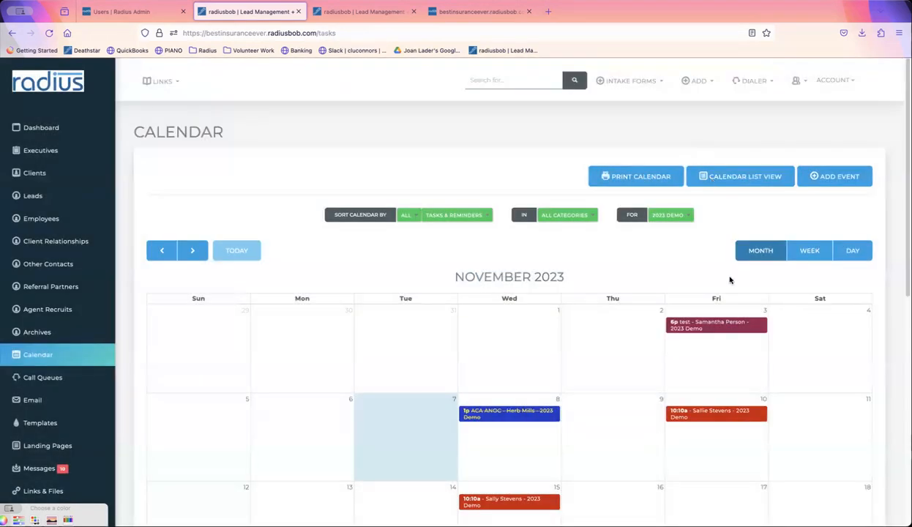
{"action": "left_click", "coordinate": [710, 414]}
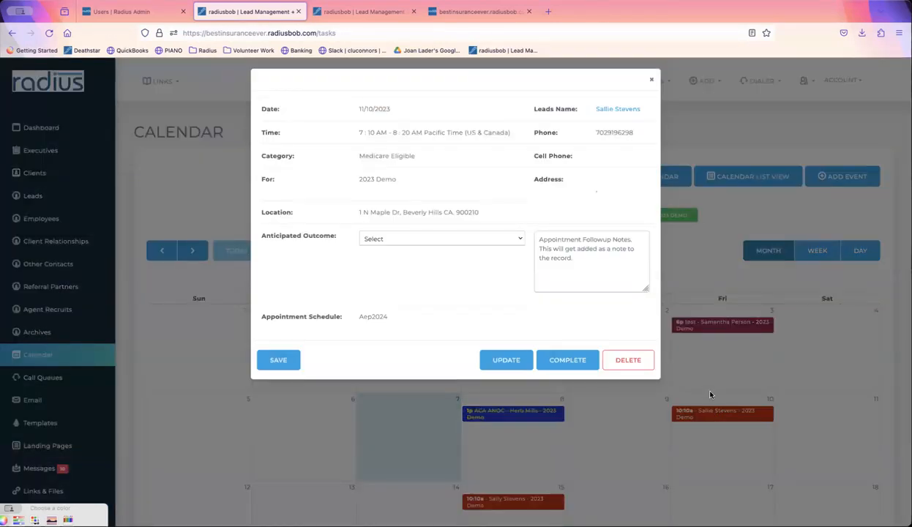
{"action": "left_click", "coordinate": [514, 242]}
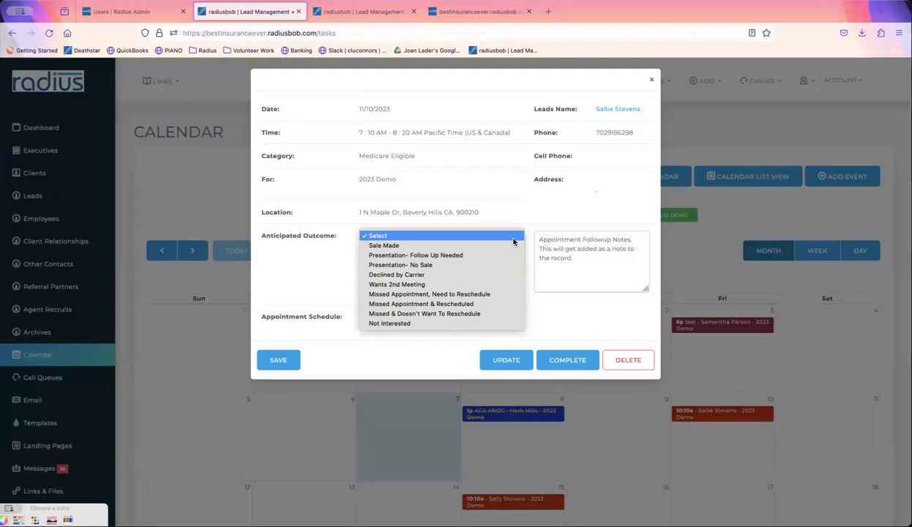
{"action": "left_click", "coordinate": [431, 245]}
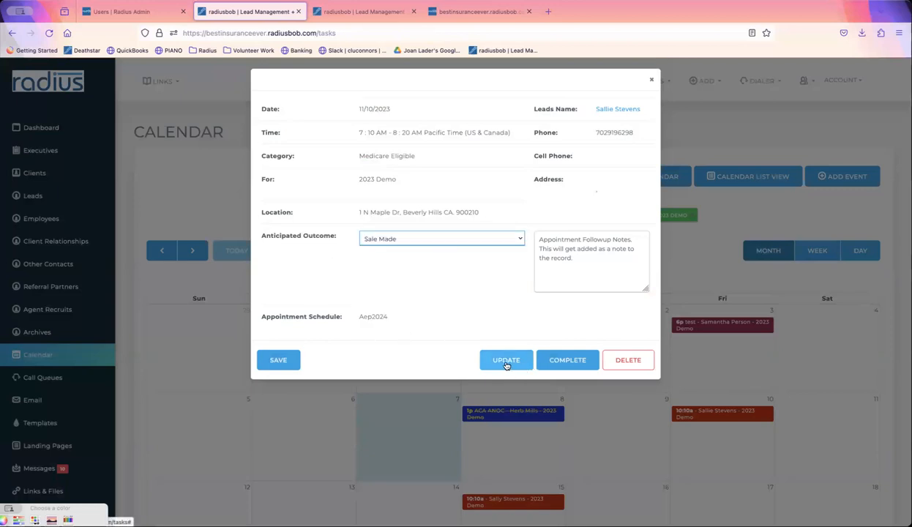
{"action": "left_click", "coordinate": [271, 356]}
{"action": "left_click", "coordinate": [524, 312]}
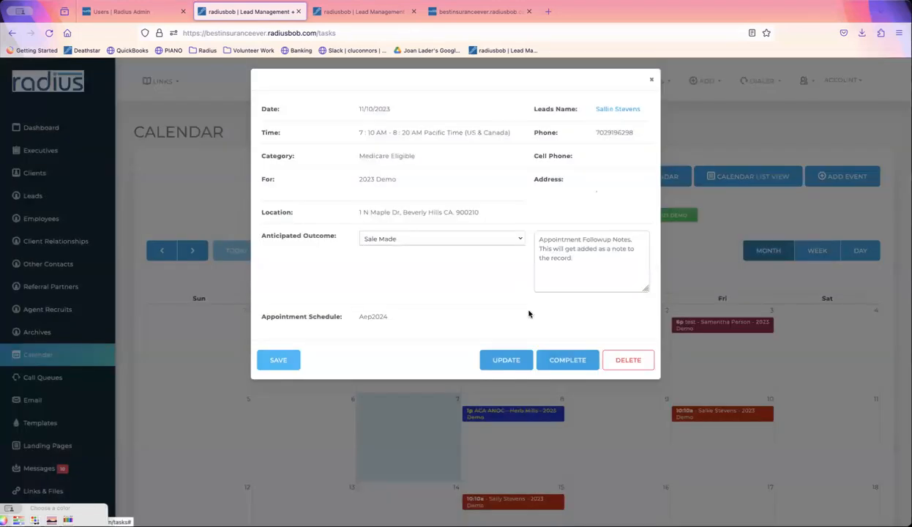
- Mark the November 10 appointment task complete
{"action": "left_click", "coordinate": [565, 360]}
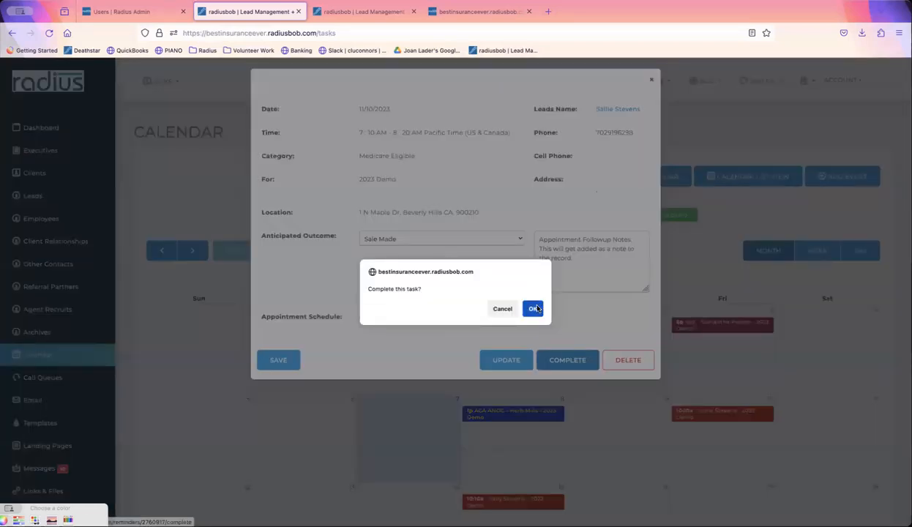
{"action": "left_click", "coordinate": [534, 308]}
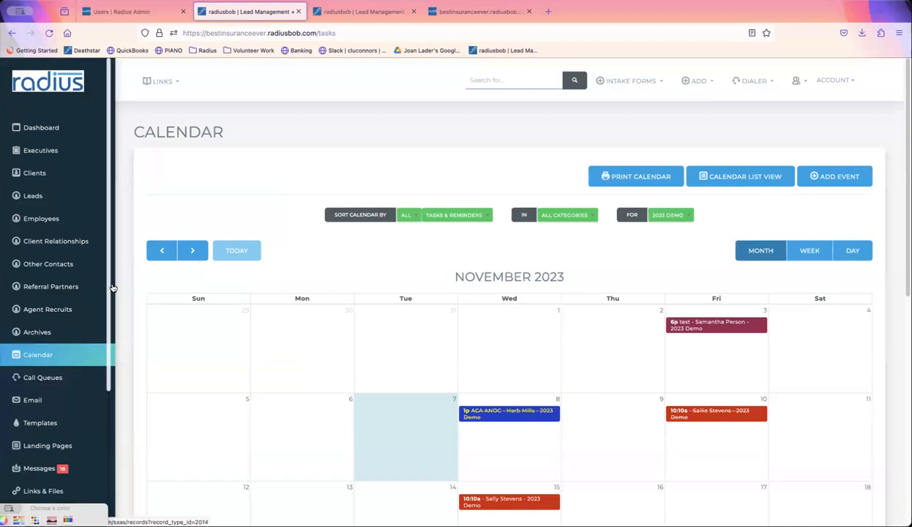
{"action": "left_click_drag", "start_coordinate": [109, 271], "coordinate": [89, 393]}
- Generate a detailed Appointment Report from 10/30/2023 to 11/17/2023
{"action": "left_click", "coordinate": [40, 422]}
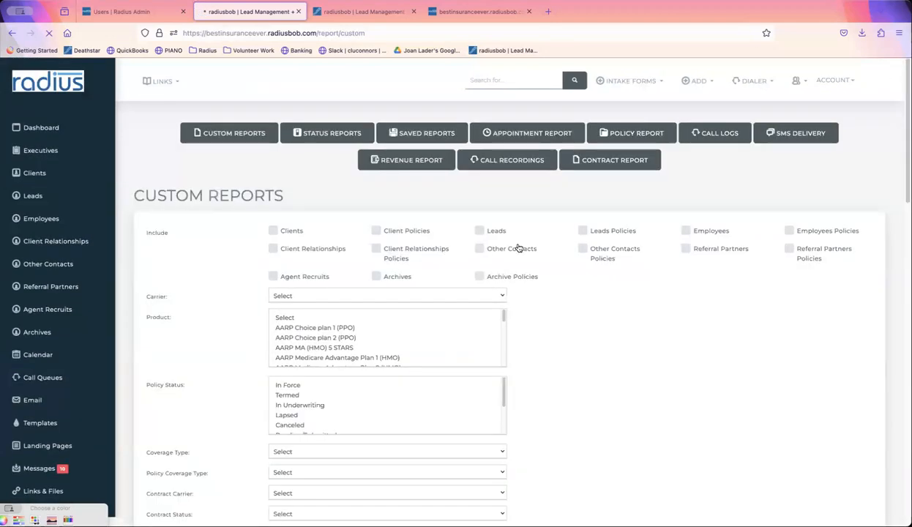
{"action": "left_click", "coordinate": [554, 134]}
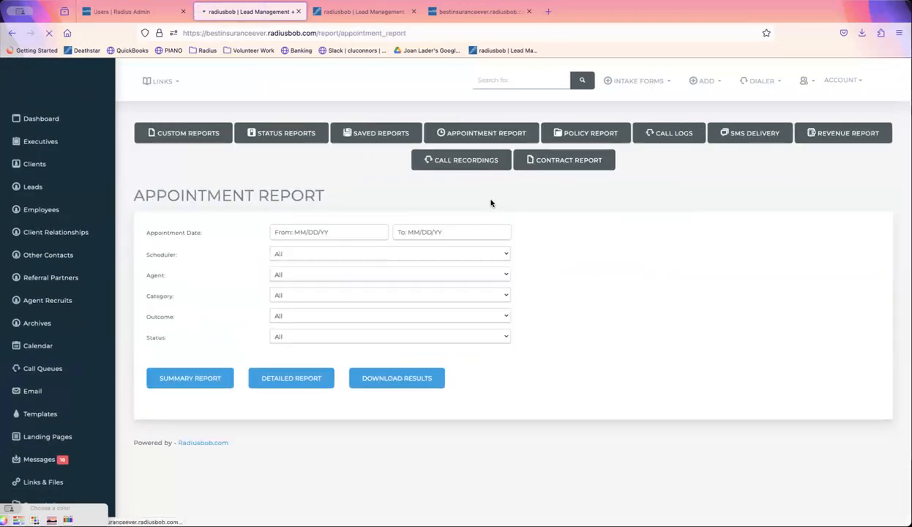
{"action": "left_click", "coordinate": [332, 233]}
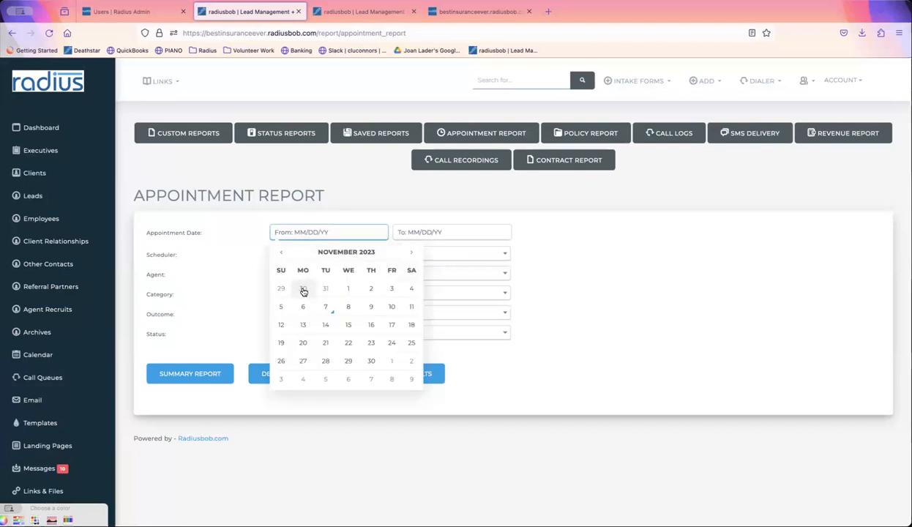
{"action": "left_click", "coordinate": [302, 292]}
{"action": "left_click", "coordinate": [433, 230]}
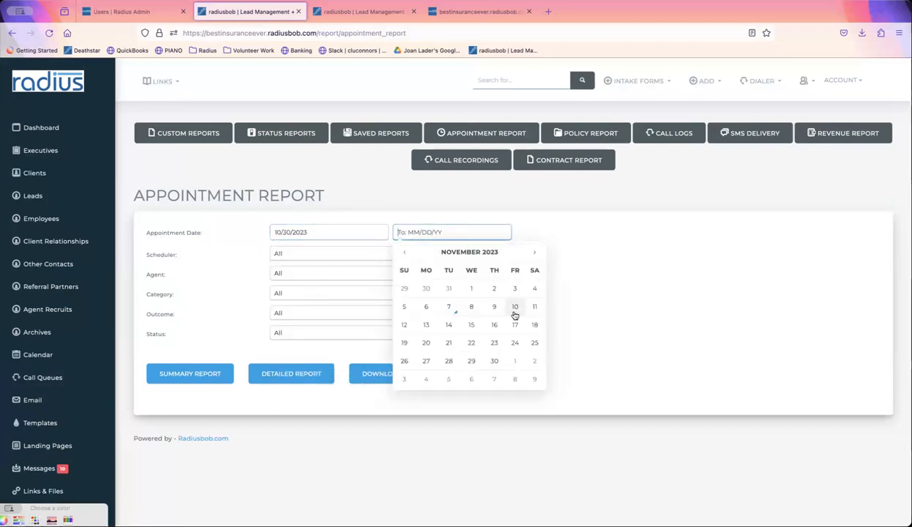
{"action": "left_click", "coordinate": [515, 324]}
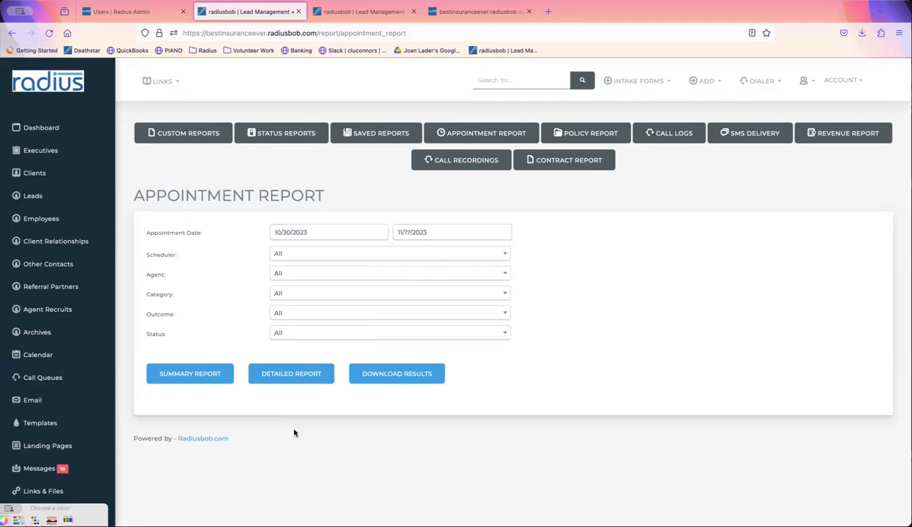
{"action": "left_click", "coordinate": [291, 375]}
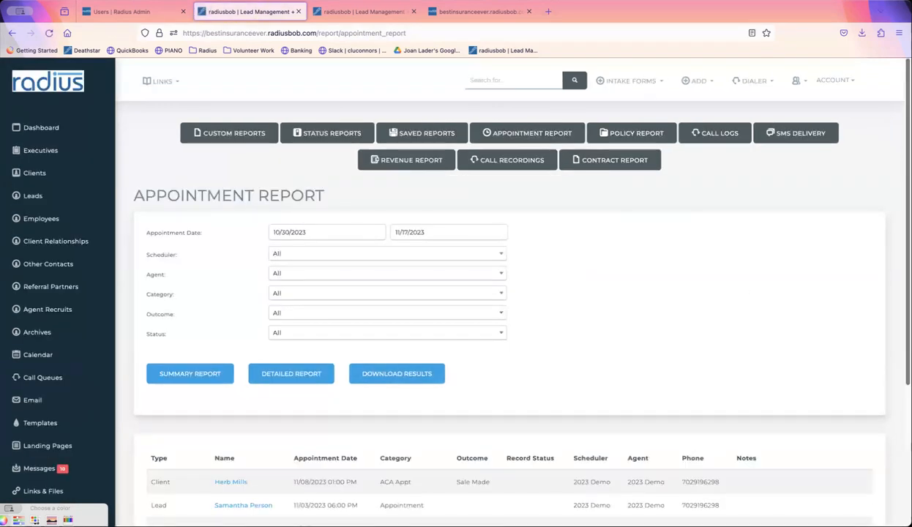
- Review the report's appointments and highlight the last appointment's note text
{"action": "scroll", "coordinate": [461, 377], "scroll_direction": "down", "scroll_amount": 3}
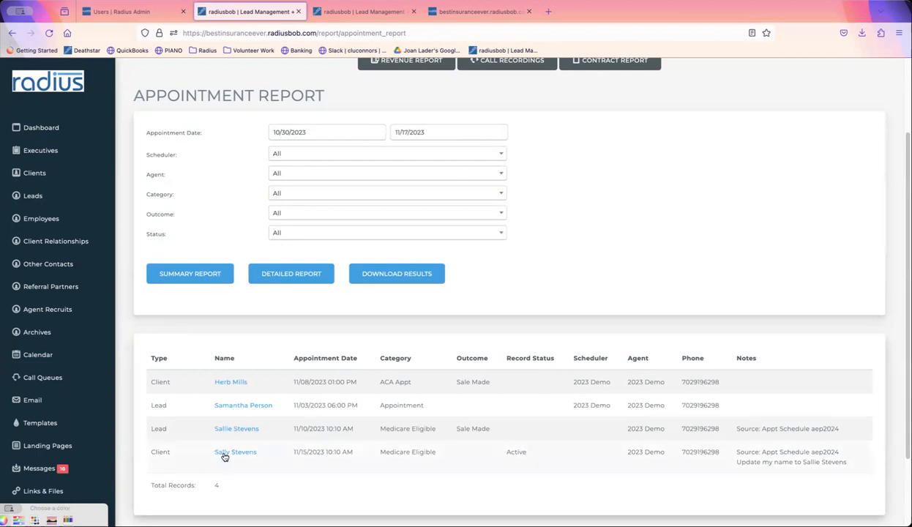
{"action": "left_click_drag", "start_coordinate": [716, 447], "coordinate": [809, 465]}
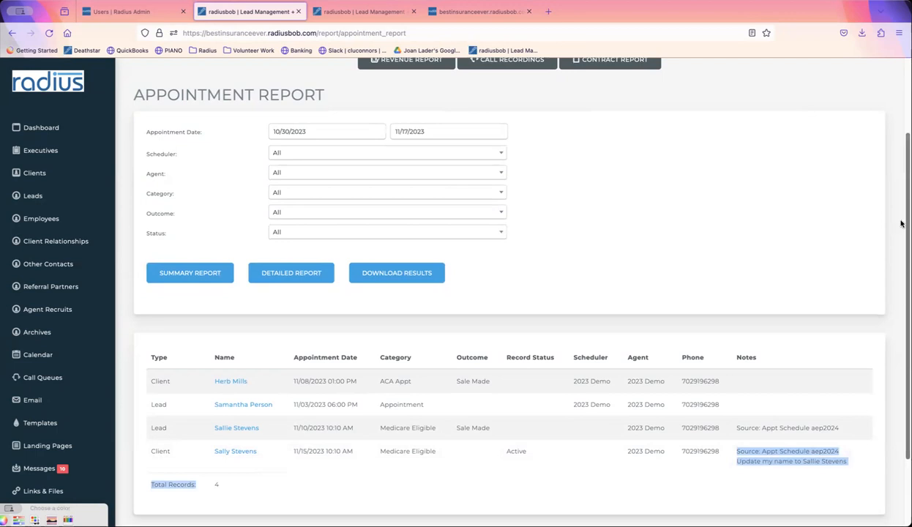
{"action": "scroll", "coordinate": [901, 223], "scroll_direction": "up", "scroll_amount": 2}
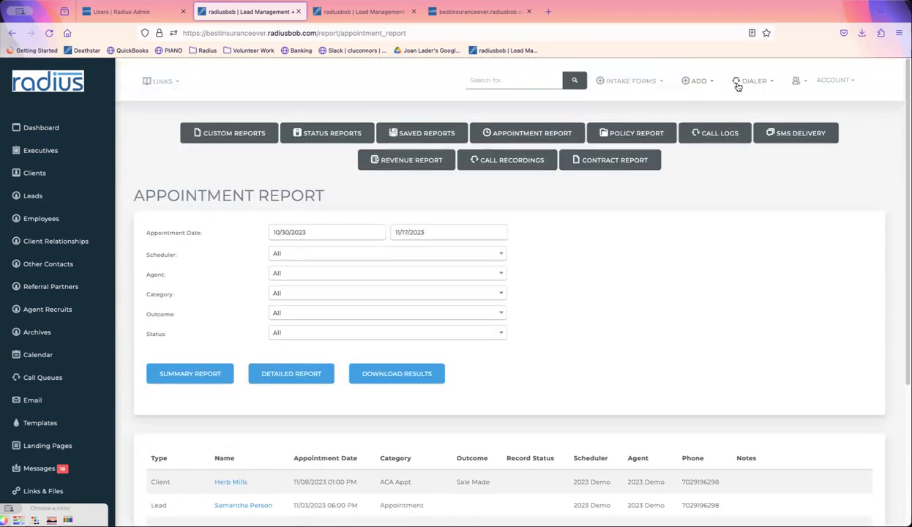
- Open the recently viewed client and complete the 11/15/2023 10:10 AM task
{"action": "left_click", "coordinate": [797, 81]}
{"action": "left_click", "coordinate": [704, 137]}
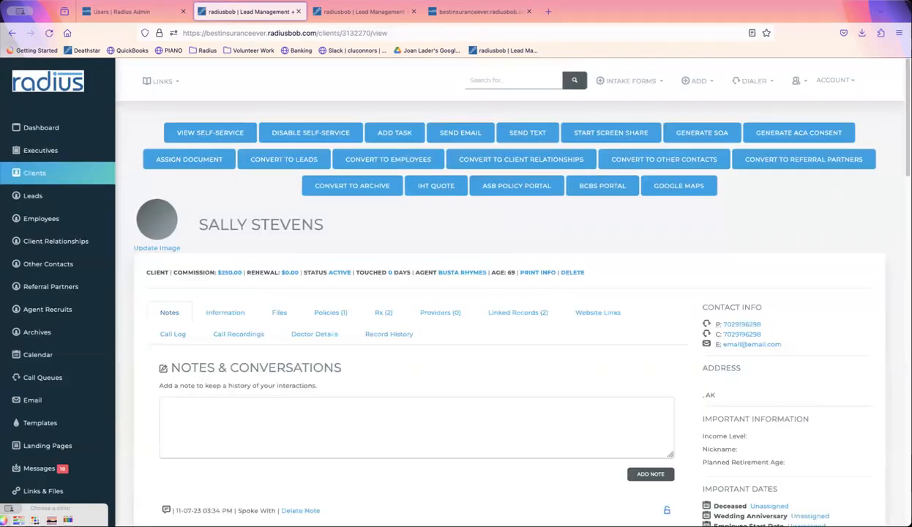
{"action": "scroll", "coordinate": [512, 293], "scroll_direction": "down", "scroll_amount": 4}
{"action": "scroll", "coordinate": [763, 352], "scroll_direction": "down", "scroll_amount": 1}
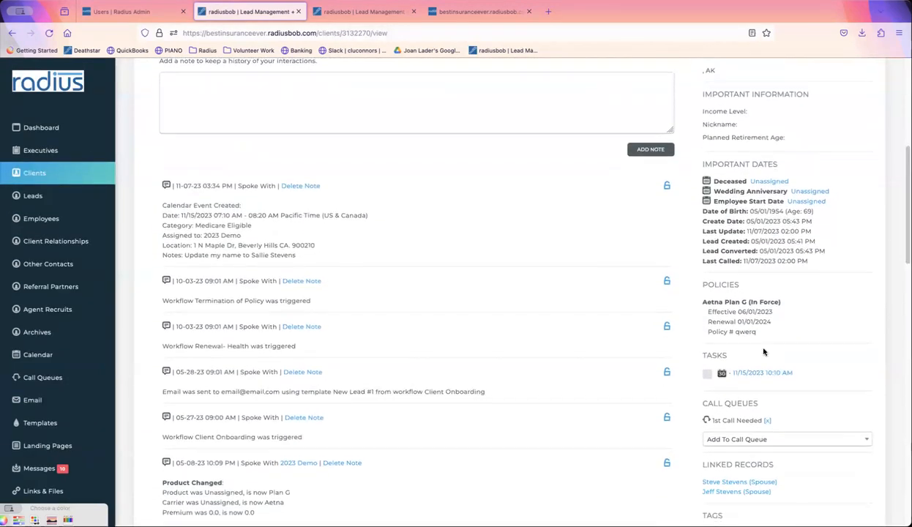
{"action": "left_click", "coordinate": [748, 373]}
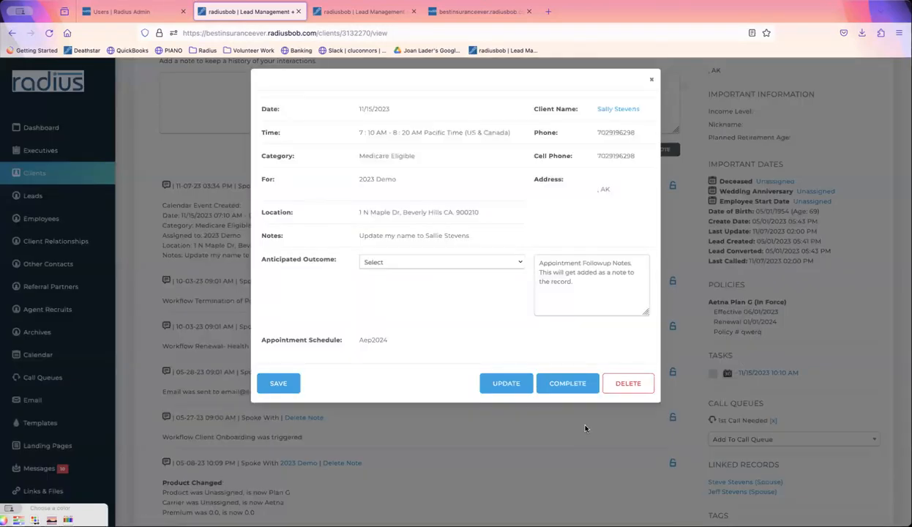
{"action": "left_click", "coordinate": [569, 382]}
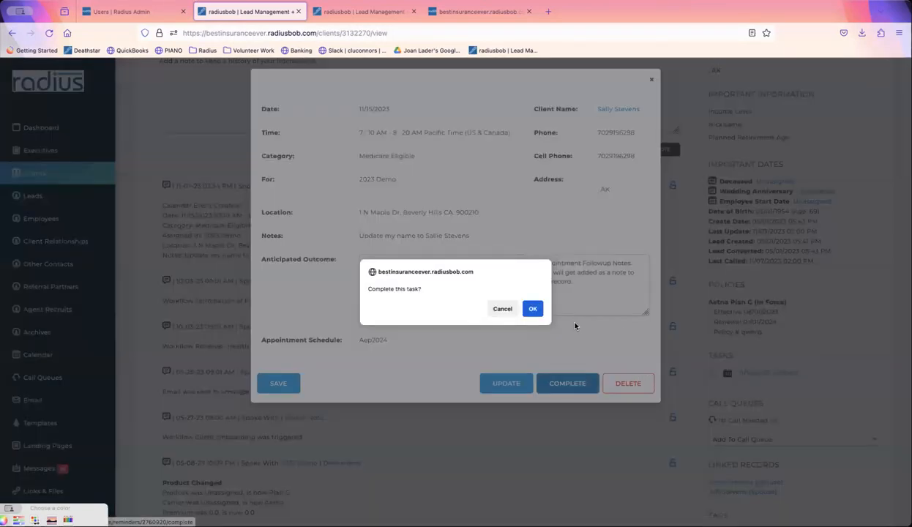
{"action": "left_click", "coordinate": [532, 308]}
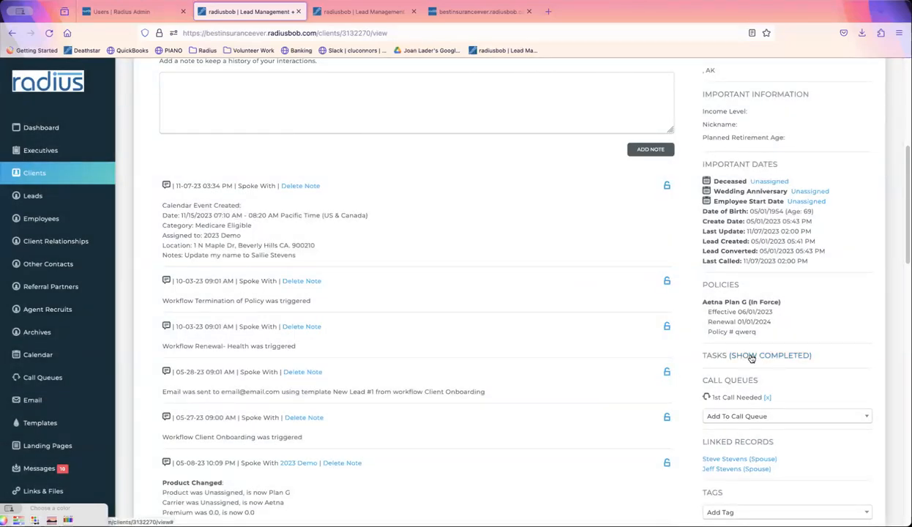
- Show completed tasks, reopen the 11/15/2023 appointment and start its follow-up notes
{"action": "left_click", "coordinate": [751, 356]}
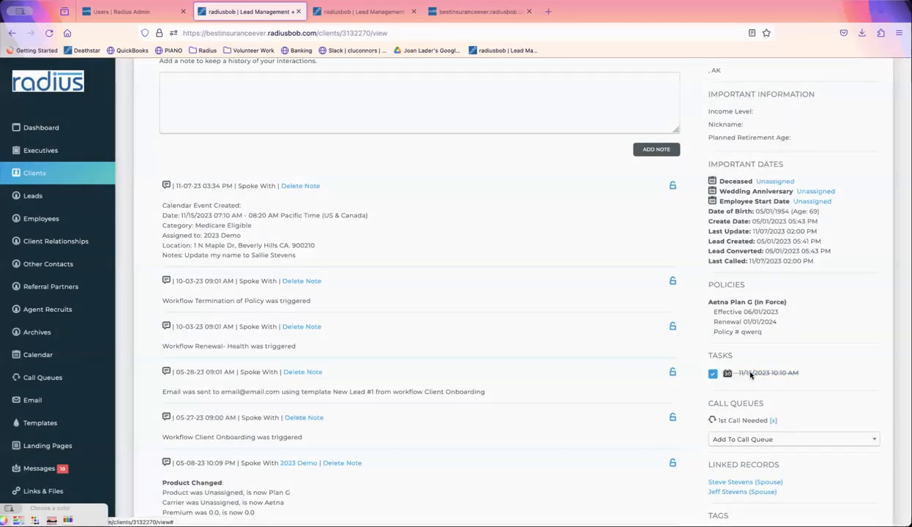
{"action": "left_click", "coordinate": [750, 374]}
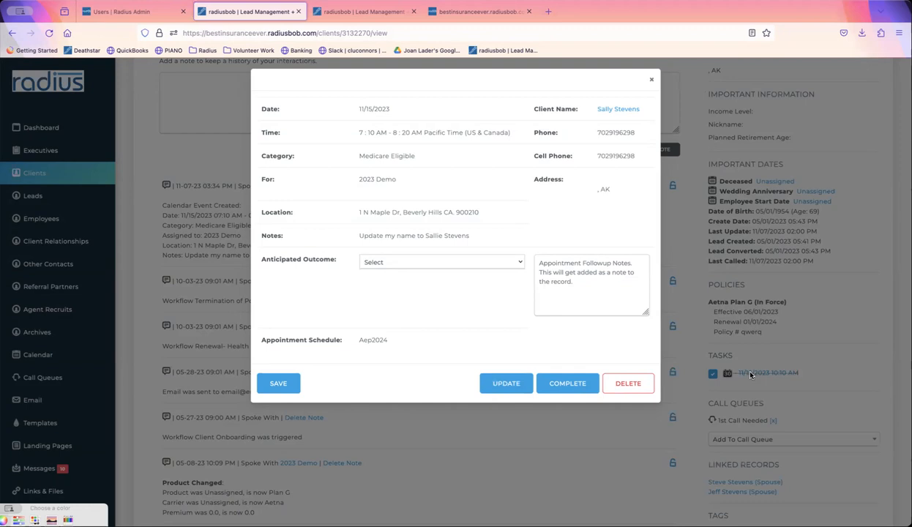
{"action": "left_click", "coordinate": [590, 268]}
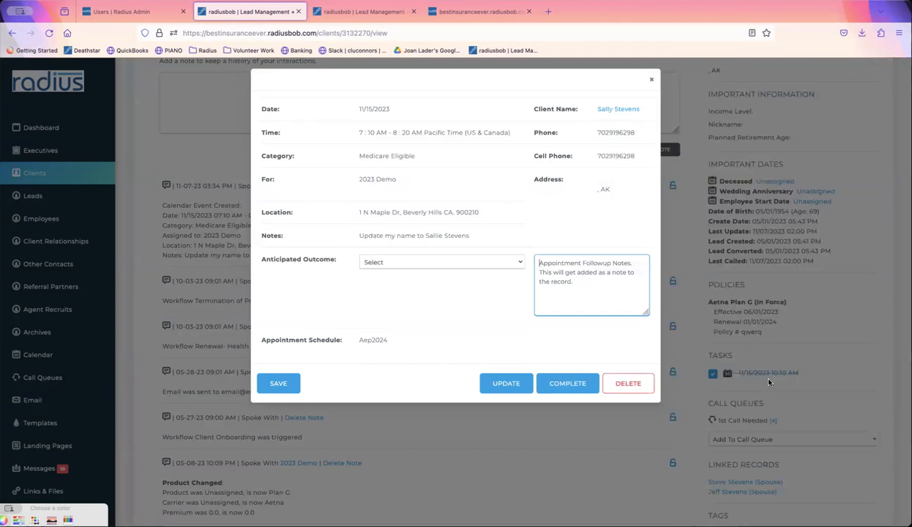
- Set the 11/15 appointment's outcome to Sale Made and draft a Plan G + on BCBS note
{"action": "left_click", "coordinate": [500, 263]}
{"action": "left_click", "coordinate": [496, 267]}
{"action": "left_click", "coordinate": [585, 269]}
{"action": "type", "text": "he updated to a "}
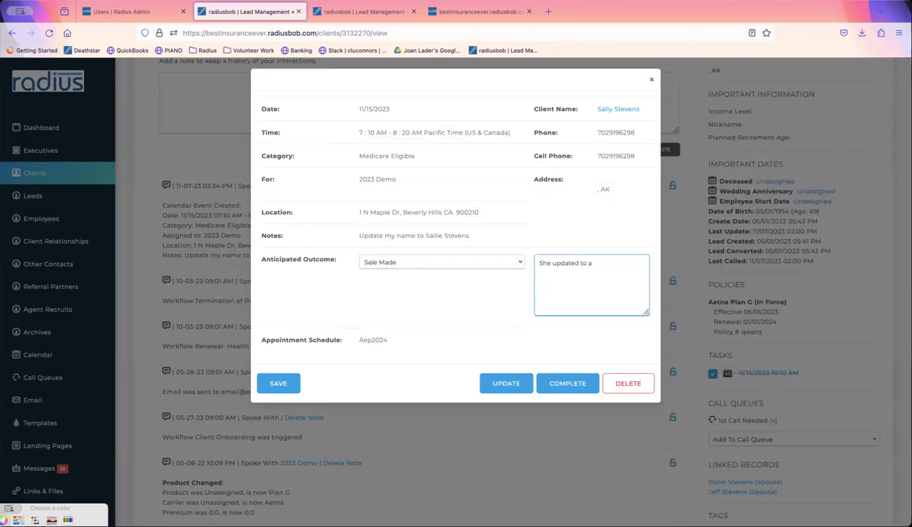
{"action": "type", "text": "new Plan G + on BCBS still"}
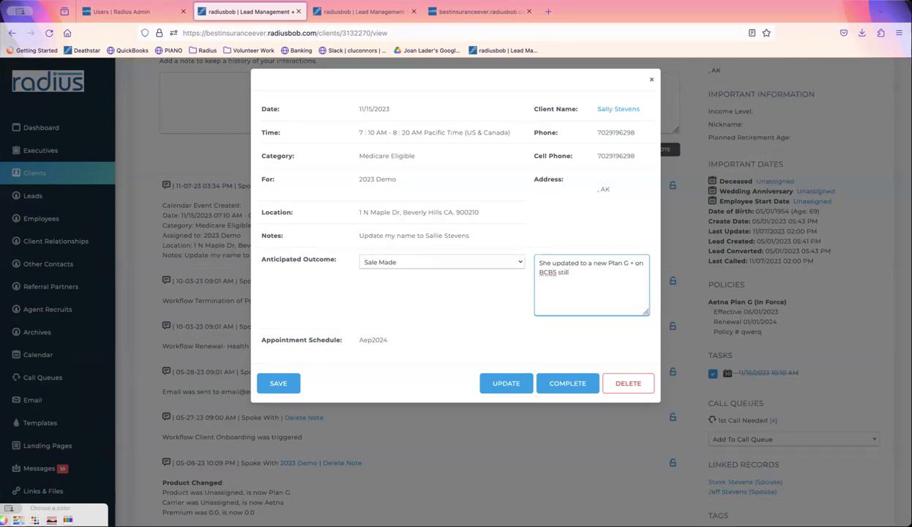
{"action": "left_click", "coordinate": [512, 384]}
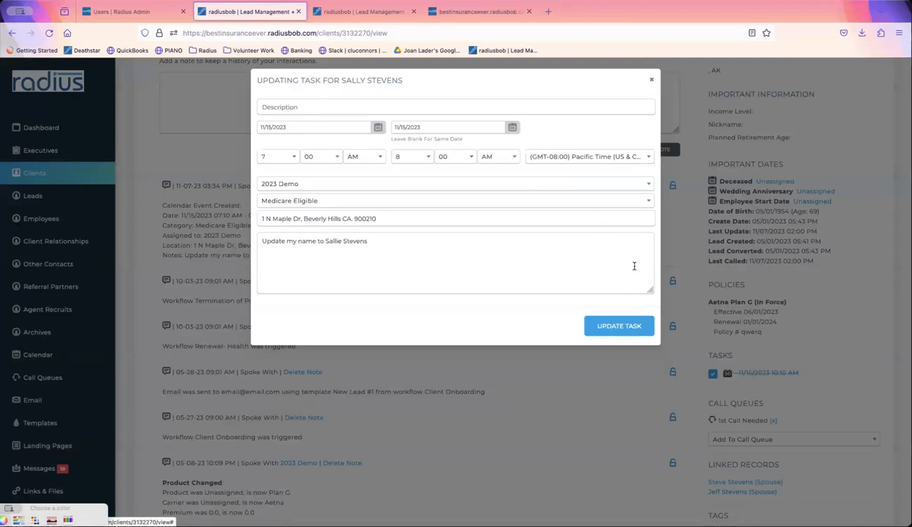
{"action": "left_click", "coordinate": [651, 79]}
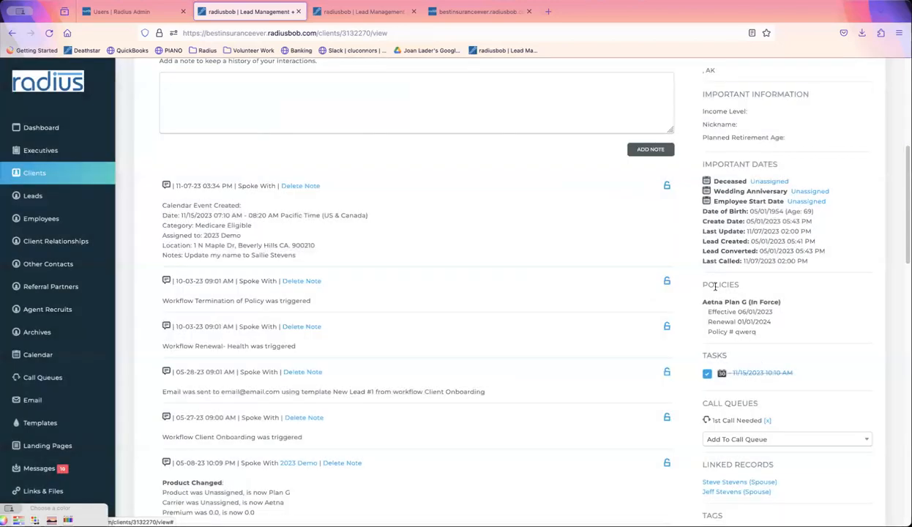
- Save the follow-up note 'She updated to a PlanG+ on BCBS' and close the appointment
{"action": "left_click", "coordinate": [761, 373]}
{"action": "left_click", "coordinate": [608, 284]}
{"action": "type", "text": "She updated to"}
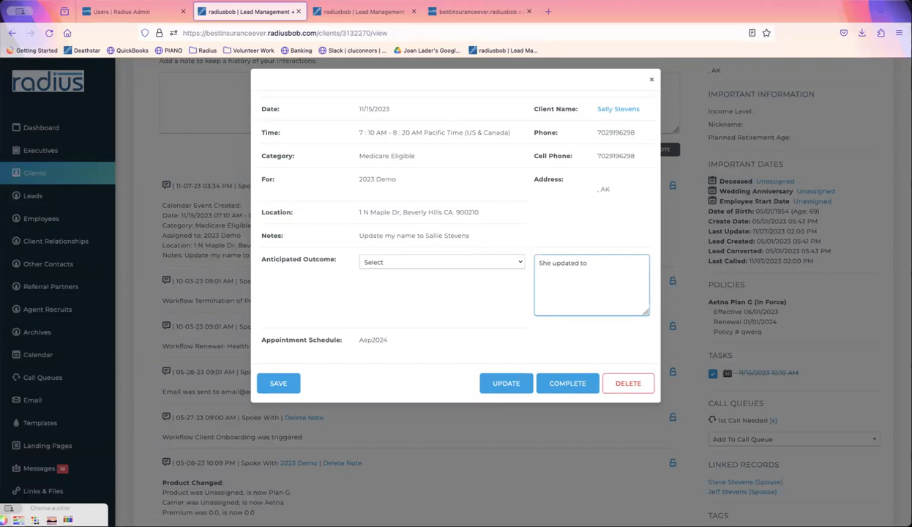
{"action": "type", "text": " a PlanG+ on BCBS"}
{"action": "left_click", "coordinate": [284, 384]}
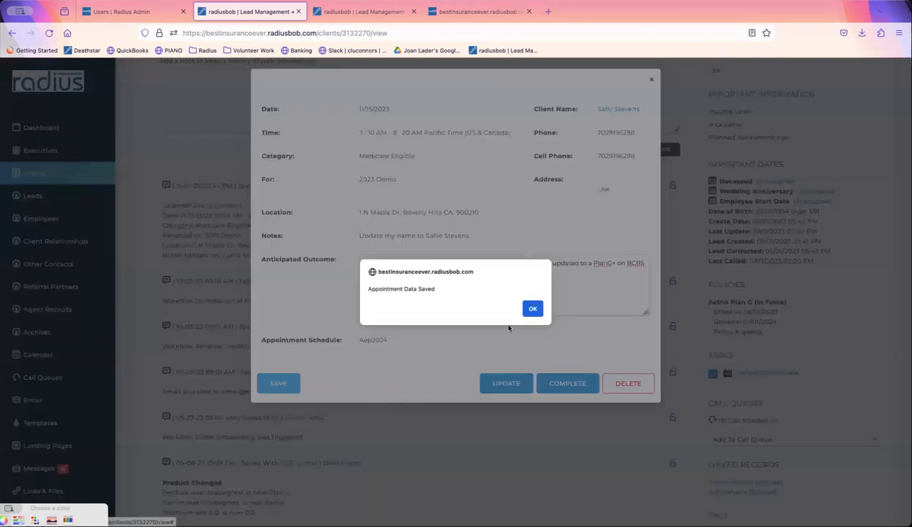
{"action": "left_click", "coordinate": [525, 309]}
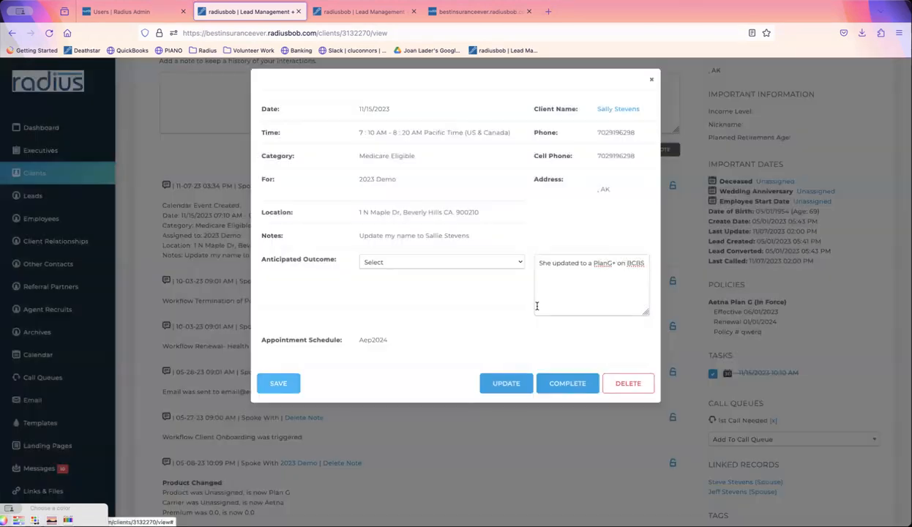
{"action": "left_click", "coordinate": [652, 82]}
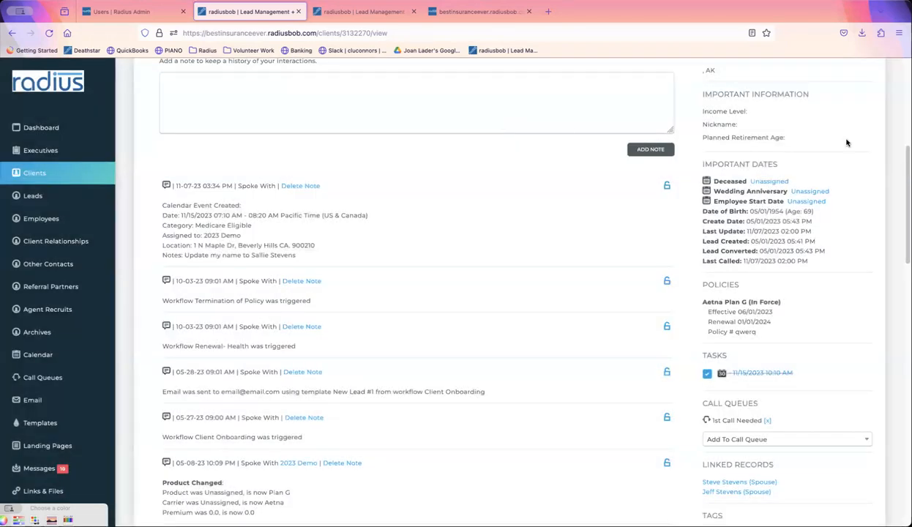
- Confirm the PlanG+ on BCBS note in the client's Notes tab, then reopen the 11/15 appointment
{"action": "scroll", "coordinate": [392, 189], "scroll_direction": "up", "scroll_amount": 5}
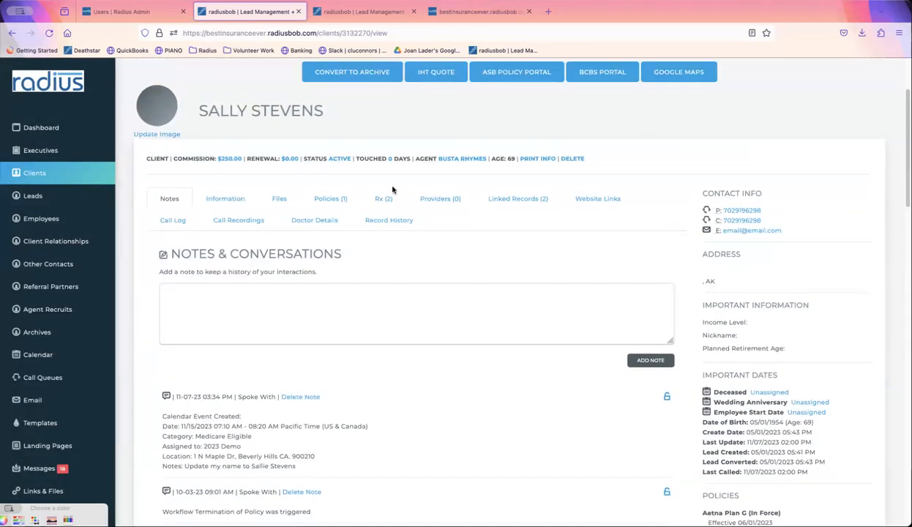
{"action": "left_click", "coordinate": [230, 195]}
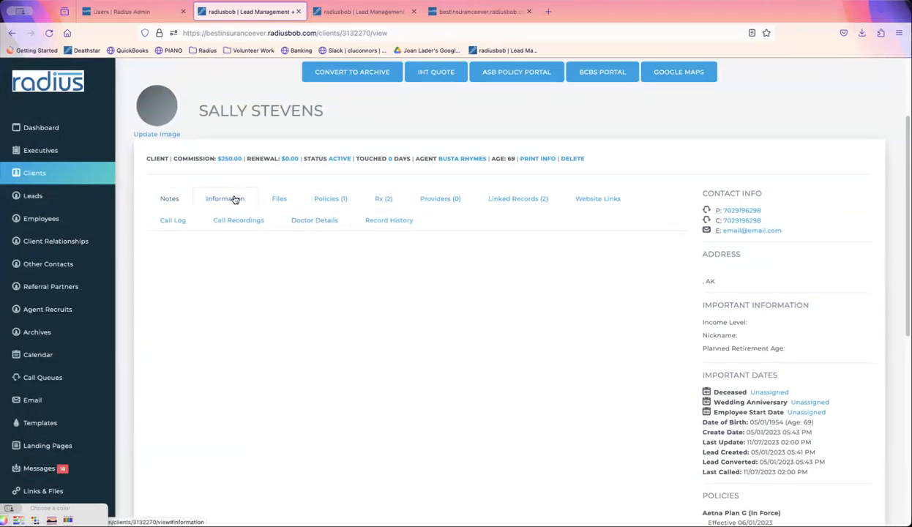
{"action": "left_click", "coordinate": [171, 199]}
{"action": "left_click_drag", "start_coordinate": [292, 415], "coordinate": [161, 394]}
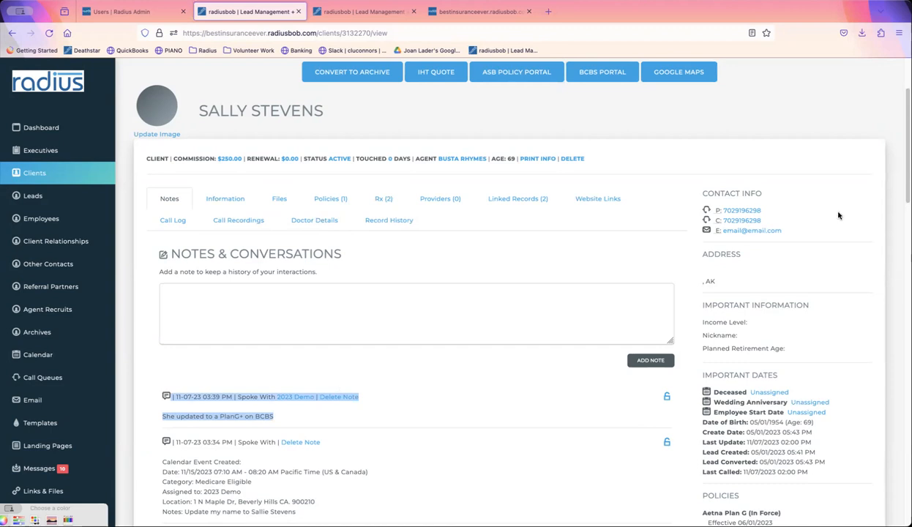
{"action": "scroll", "coordinate": [900, 232], "scroll_direction": "down", "scroll_amount": 2}
{"action": "scroll", "coordinate": [900, 232], "scroll_direction": "down", "scroll_amount": 5}
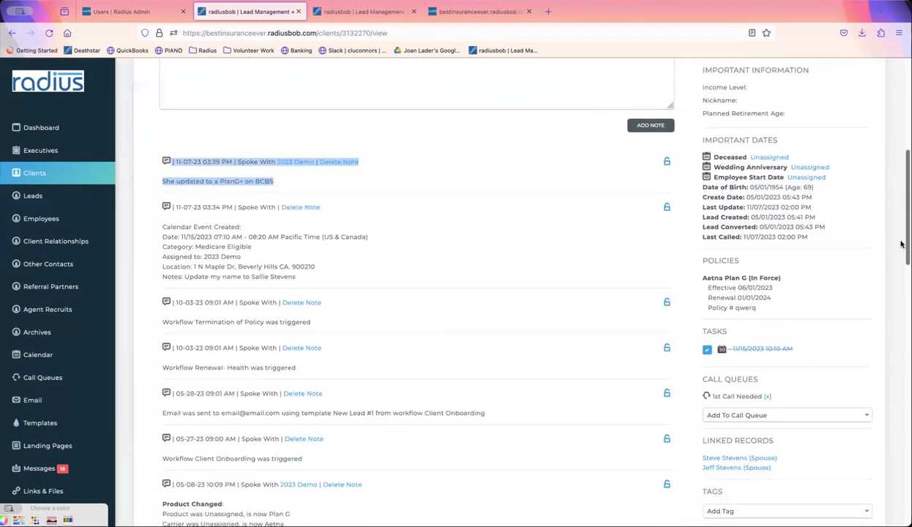
{"action": "left_click", "coordinate": [751, 342]}
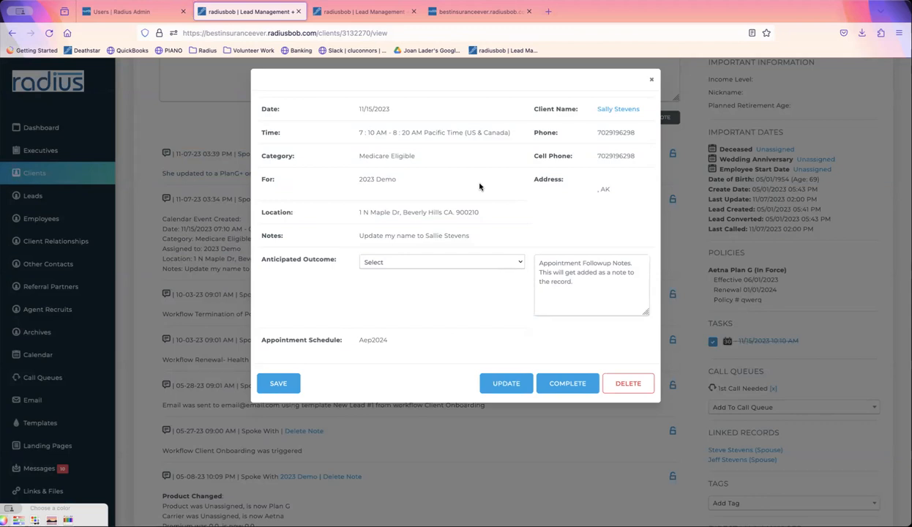
- Attempt to move the task's start date to November 24, dismiss the end-time error, and close
{"action": "left_click", "coordinate": [279, 384]}
{"action": "left_click", "coordinate": [506, 384]}
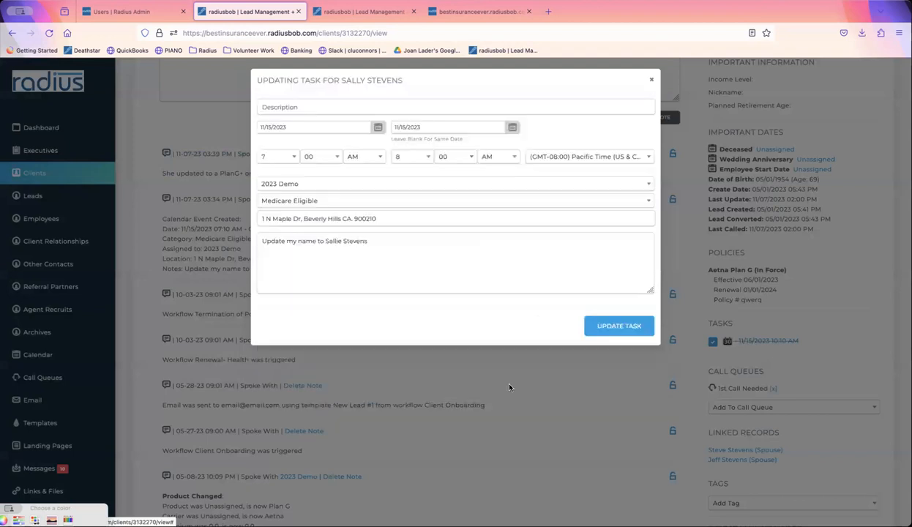
{"action": "left_click", "coordinate": [320, 126]}
{"action": "left_click", "coordinate": [378, 237]}
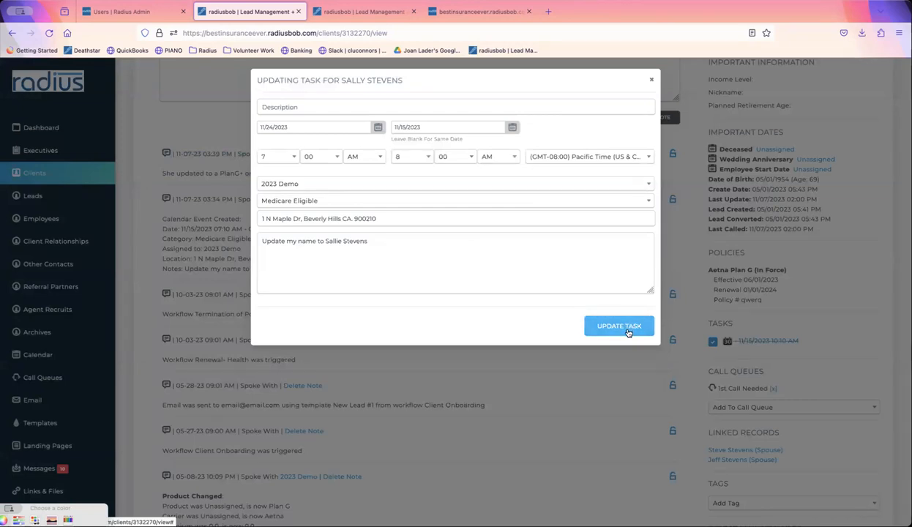
{"action": "left_click", "coordinate": [627, 332]}
{"action": "left_click", "coordinate": [627, 332]}
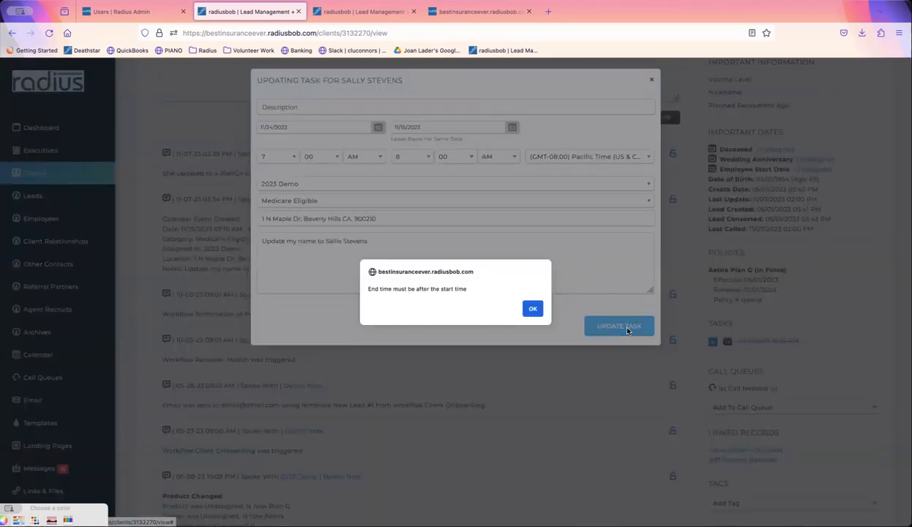
{"action": "left_click", "coordinate": [526, 308]}
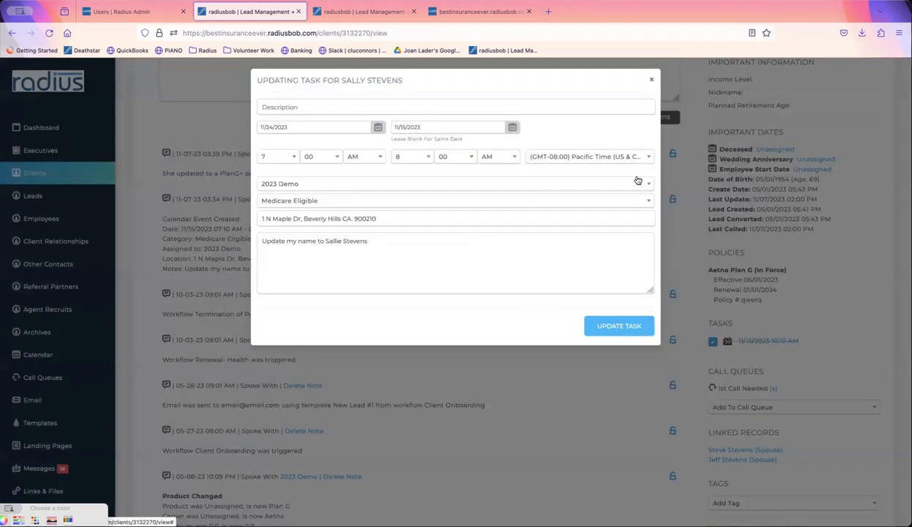
{"action": "left_click", "coordinate": [651, 81]}
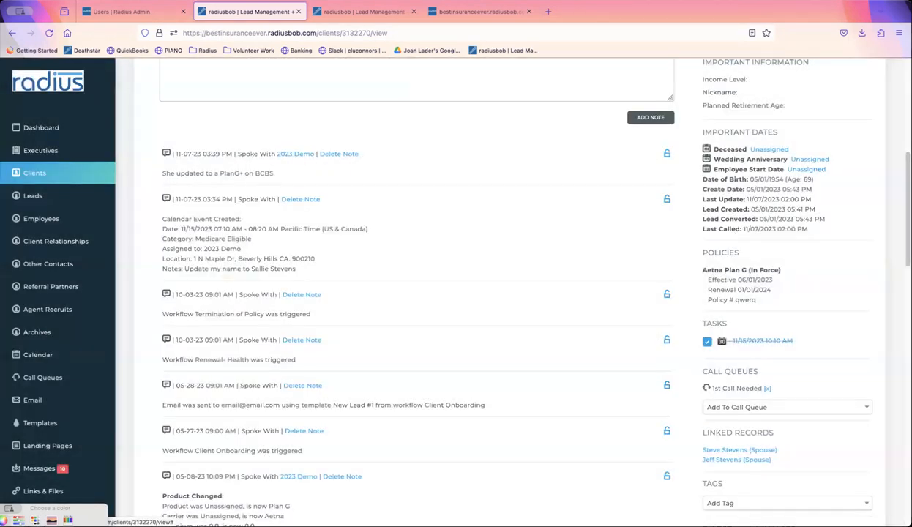
- Scroll back through the client's notes and record
{"action": "scroll", "coordinate": [500, 292], "scroll_direction": "up", "scroll_amount": 5}
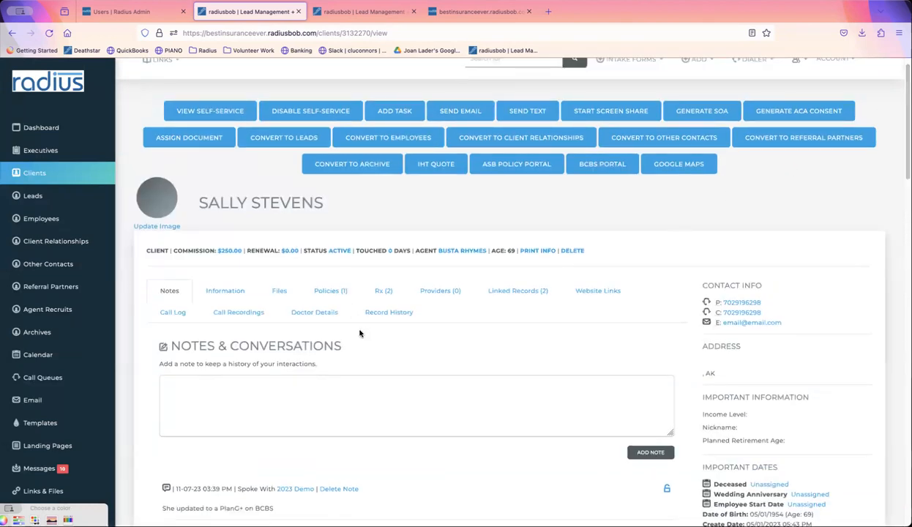
{"action": "left_click_drag", "start_coordinate": [80, 505], "coordinate": [51, 498]}
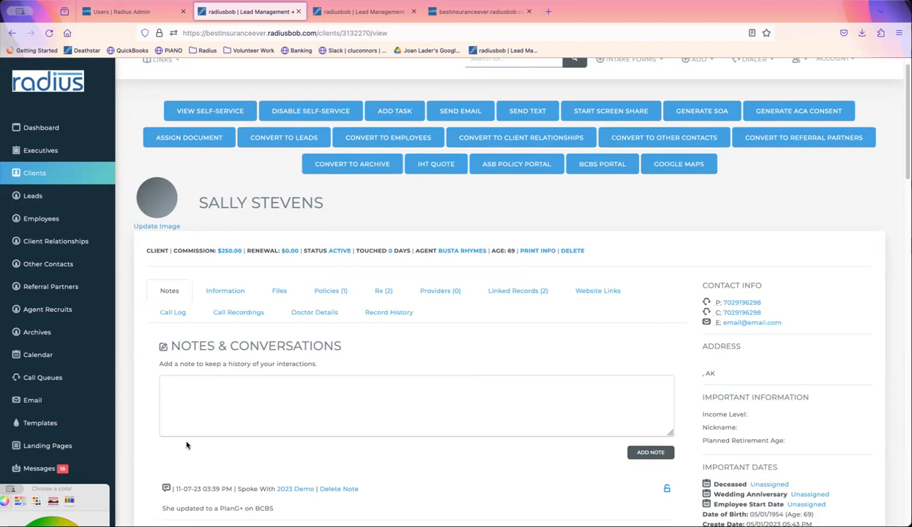
{"action": "scroll", "coordinate": [109, 489], "scroll_direction": "down", "scroll_amount": 2}
{"action": "scroll", "coordinate": [88, 489], "scroll_direction": "down", "scroll_amount": 2}
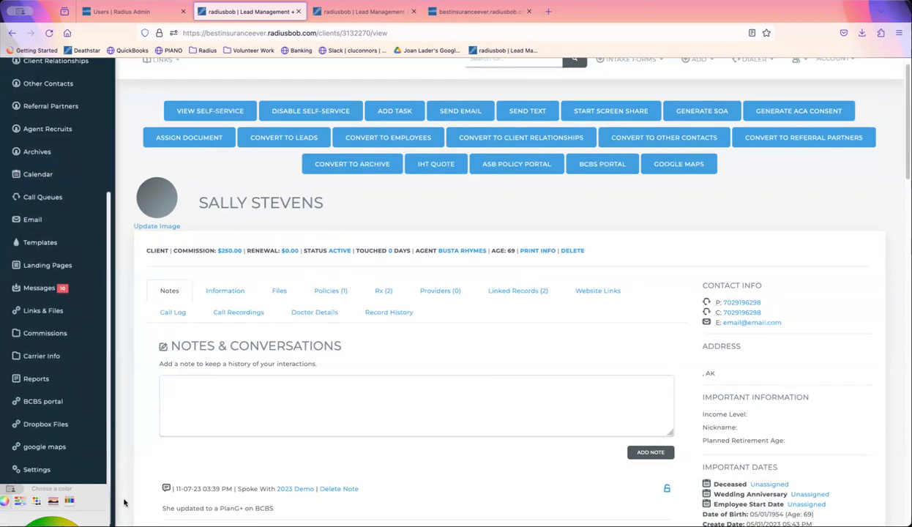
- Open Account Settings and select the settings filter box
{"action": "left_click", "coordinate": [44, 517]}
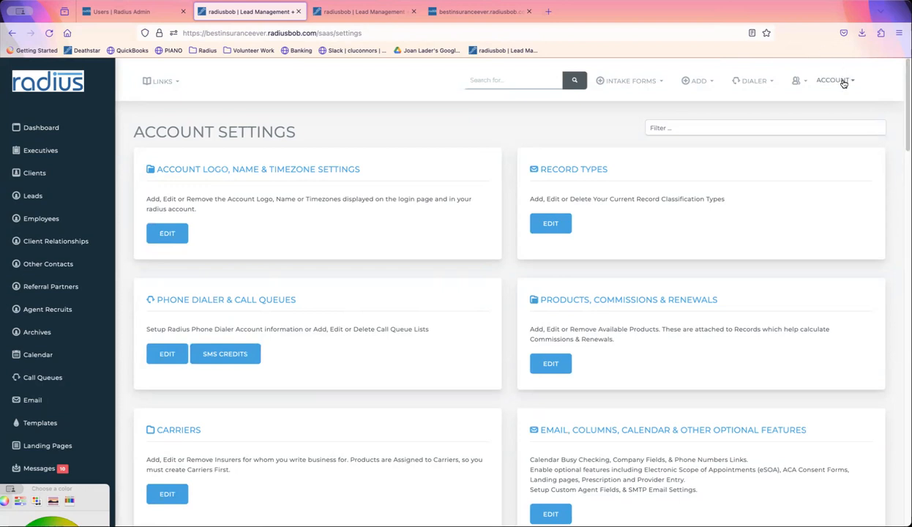
{"action": "left_click", "coordinate": [720, 126]}
- Filter settings on 'task', inspect the Google Calendar Item category, and start adding a new category
{"action": "type", "text": "task"}
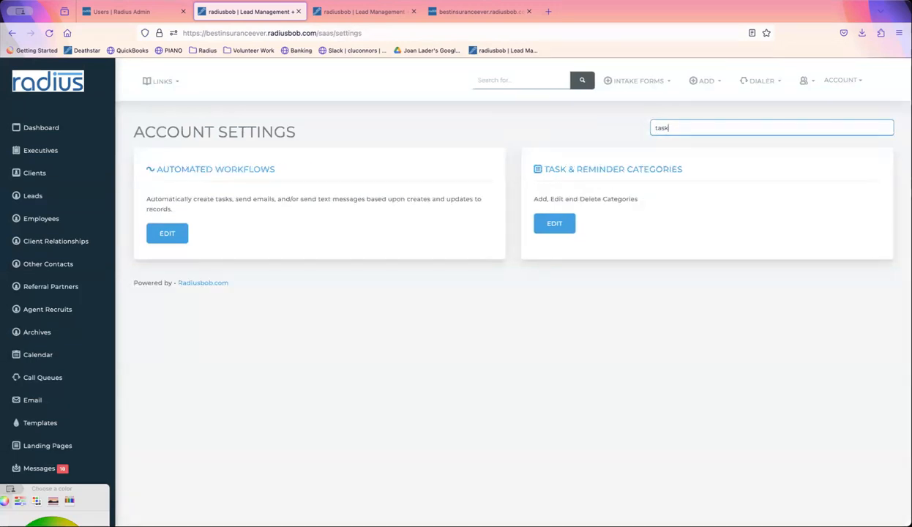
{"action": "left_click", "coordinate": [564, 226]}
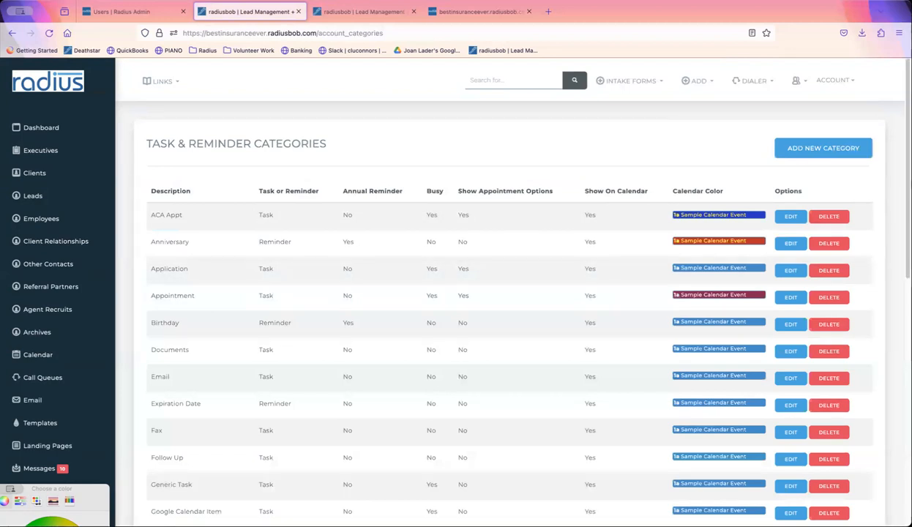
{"action": "scroll", "coordinate": [594, 313], "scroll_direction": "down", "scroll_amount": 3}
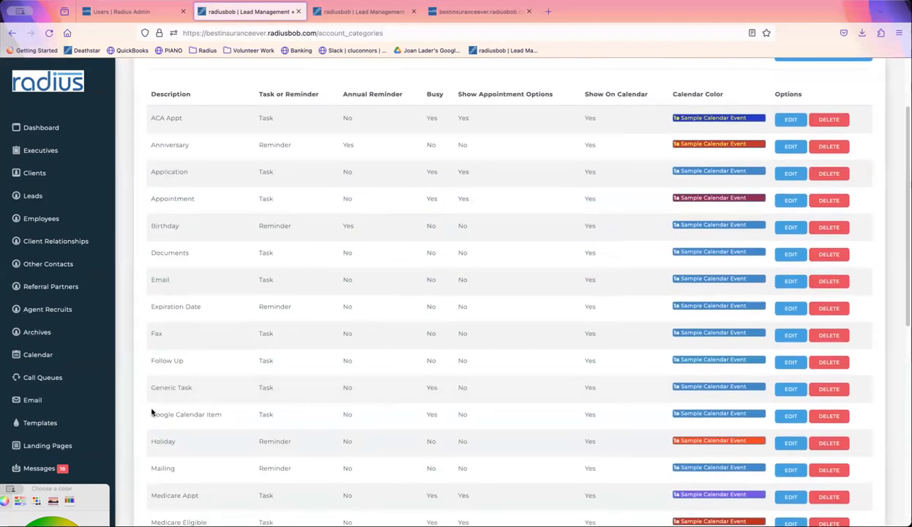
{"action": "left_click_drag", "start_coordinate": [154, 414], "coordinate": [224, 419]}
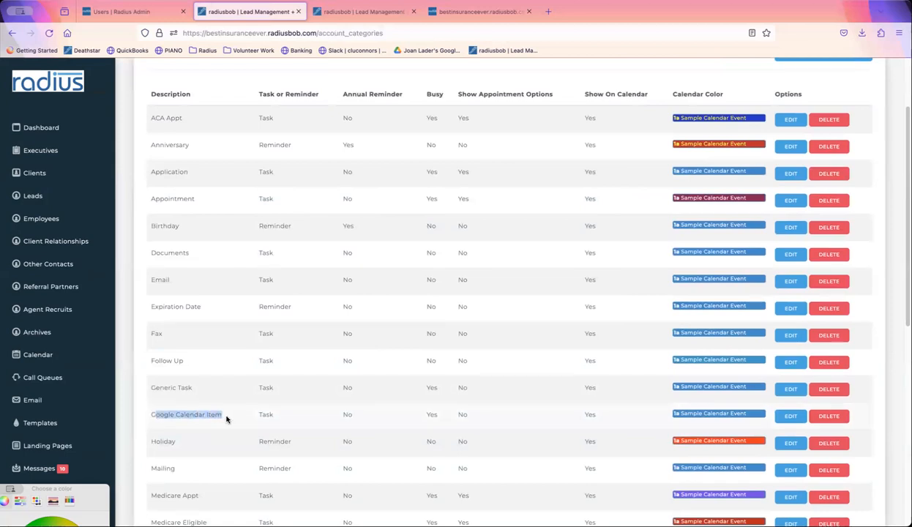
{"action": "left_click", "coordinate": [150, 412]}
{"action": "left_click_drag", "start_coordinate": [151, 414], "coordinate": [252, 419]}
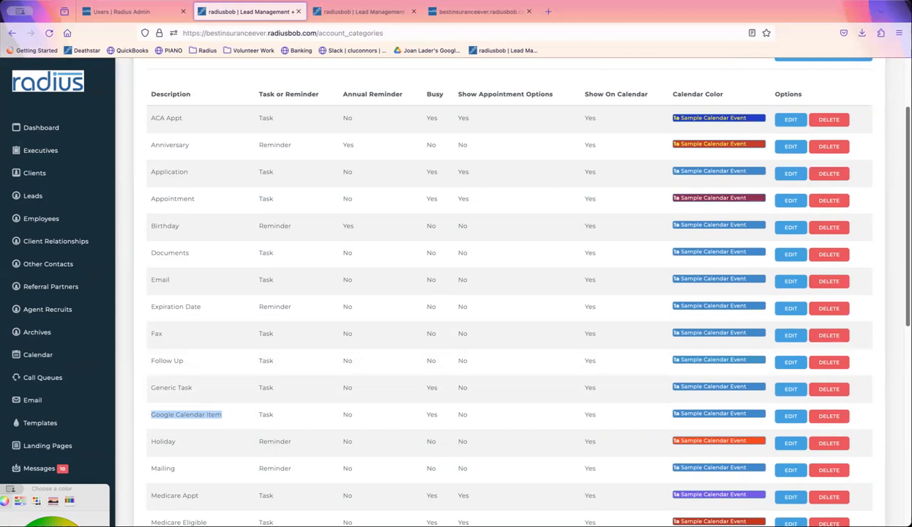
{"action": "scroll", "coordinate": [851, 172], "scroll_direction": "up", "scroll_amount": 2}
{"action": "left_click", "coordinate": [836, 149]}
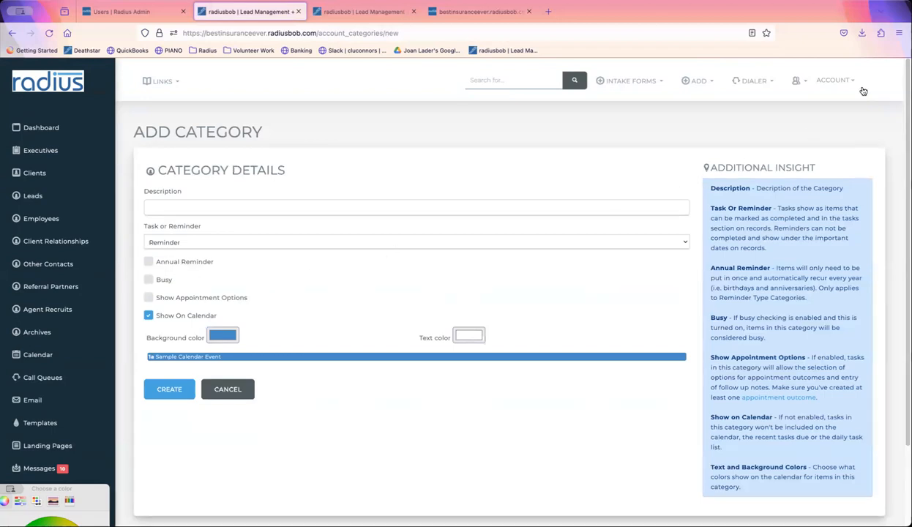
{"action": "left_click", "coordinate": [833, 82]}
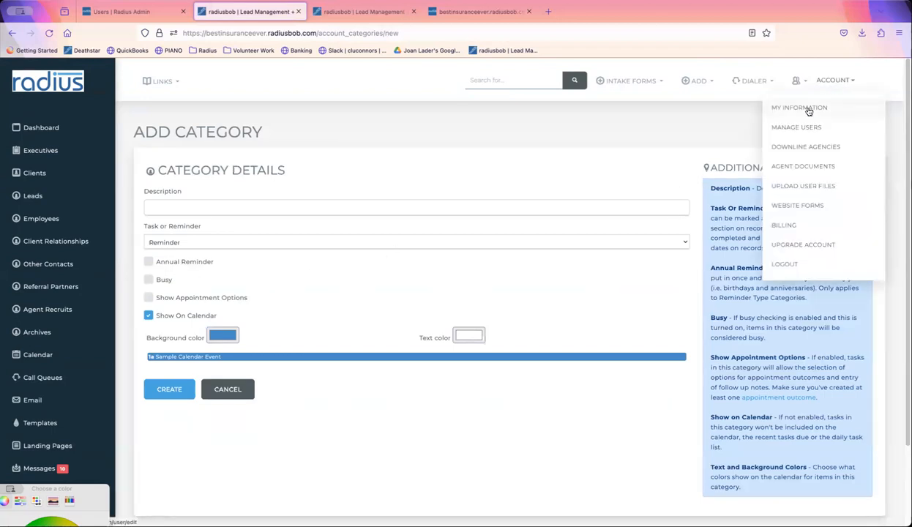
- In the user's Access settings, start Setup Offline Google Access for Google Calendar
{"action": "left_click", "coordinate": [779, 107]}
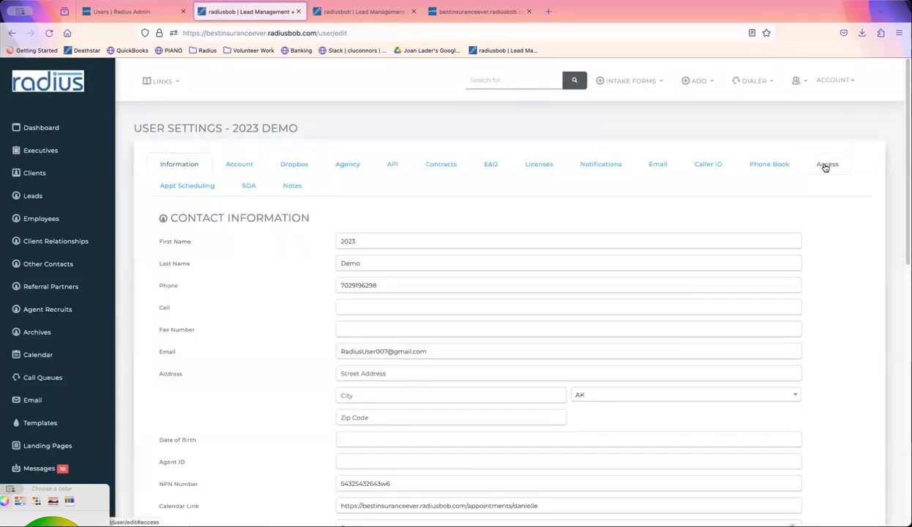
{"action": "left_click", "coordinate": [825, 165]}
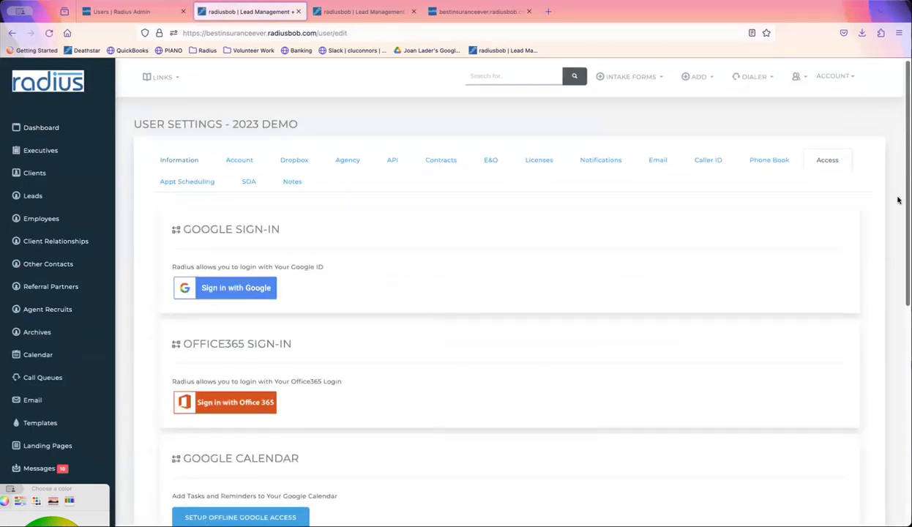
{"action": "scroll", "coordinate": [849, 234], "scroll_direction": "down", "scroll_amount": 4}
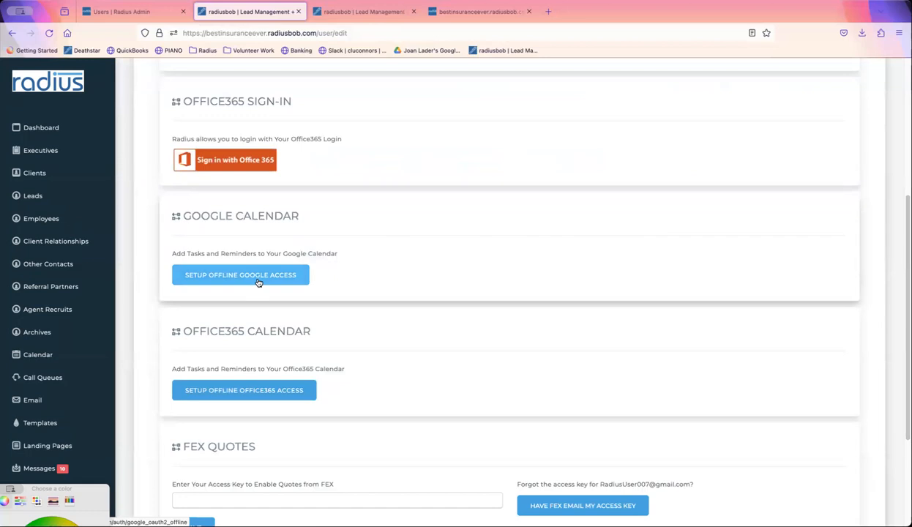
{"action": "left_click", "coordinate": [258, 283]}
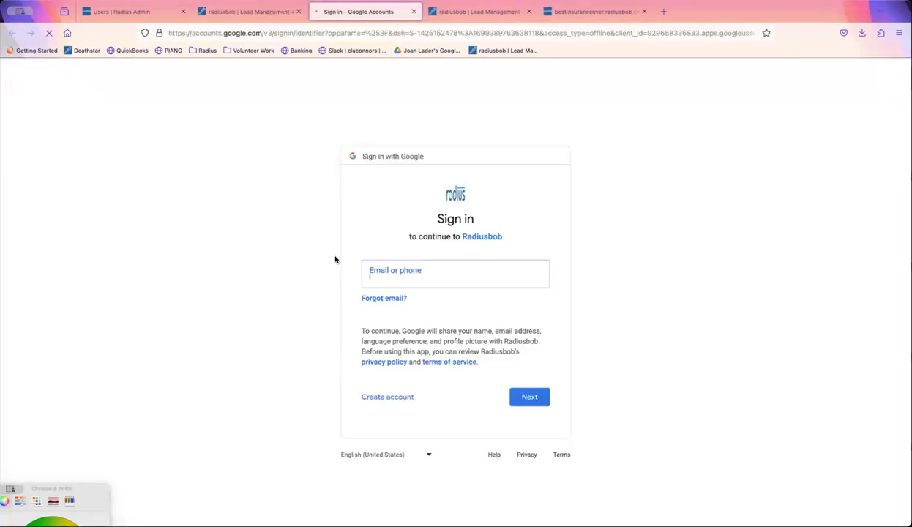
- Close the Google sign-in tab and restart the offline Google Calendar access setup
{"action": "left_click", "coordinate": [398, 279]}
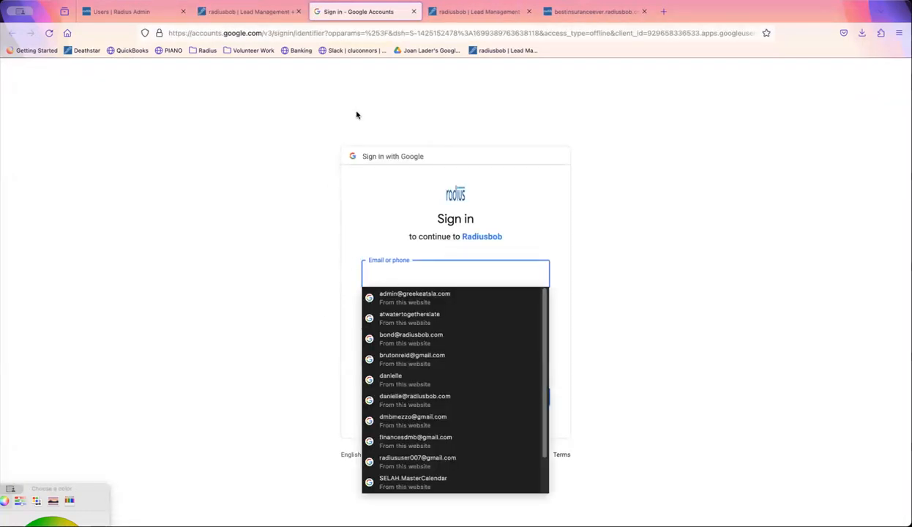
{"action": "left_click", "coordinate": [414, 11]}
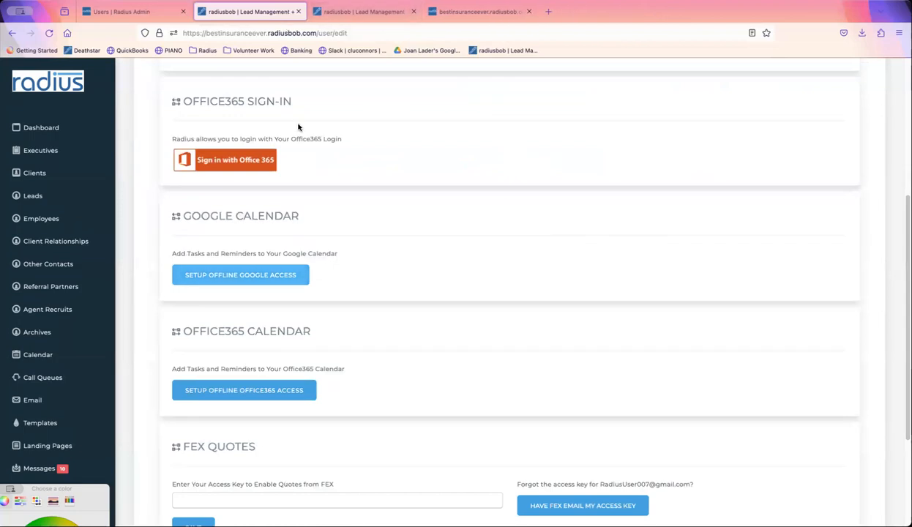
{"action": "left_click", "coordinate": [267, 275]}
- Sign in with the saved Google account and its password, then allow Radiusbob calendar access
{"action": "left_click", "coordinate": [543, 266]}
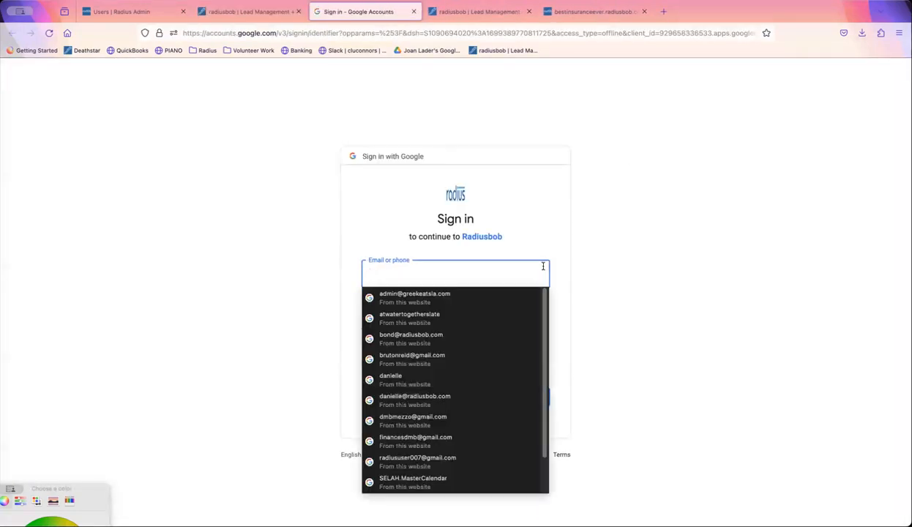
{"action": "type", "text": "radiu"}
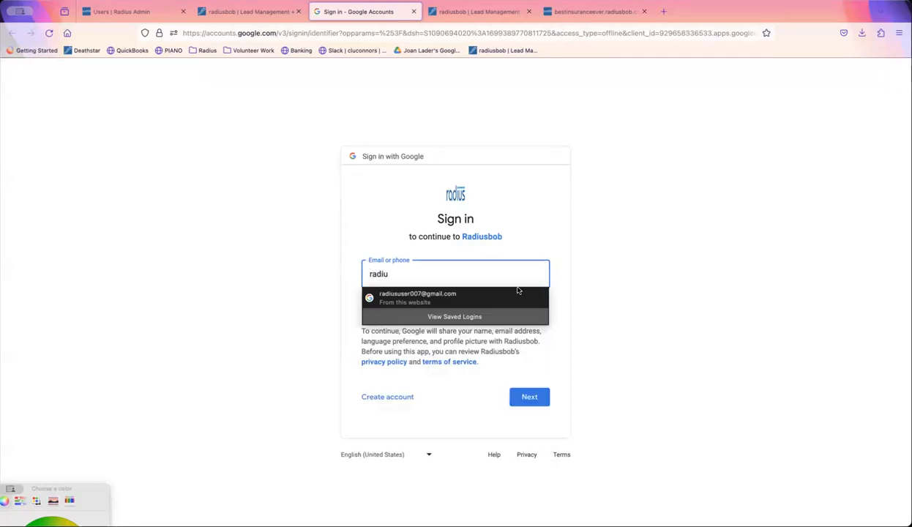
{"action": "left_click", "coordinate": [504, 290]}
{"action": "left_click", "coordinate": [529, 397]}
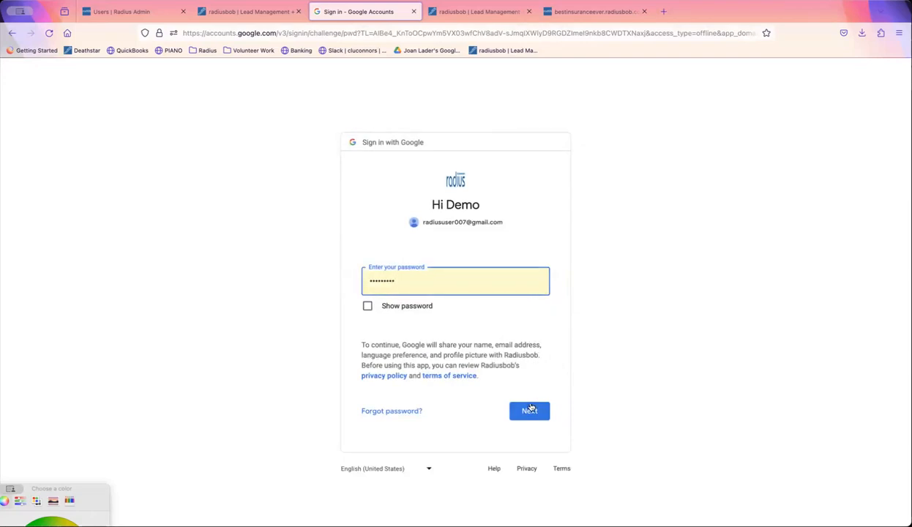
{"action": "left_click", "coordinate": [531, 413]}
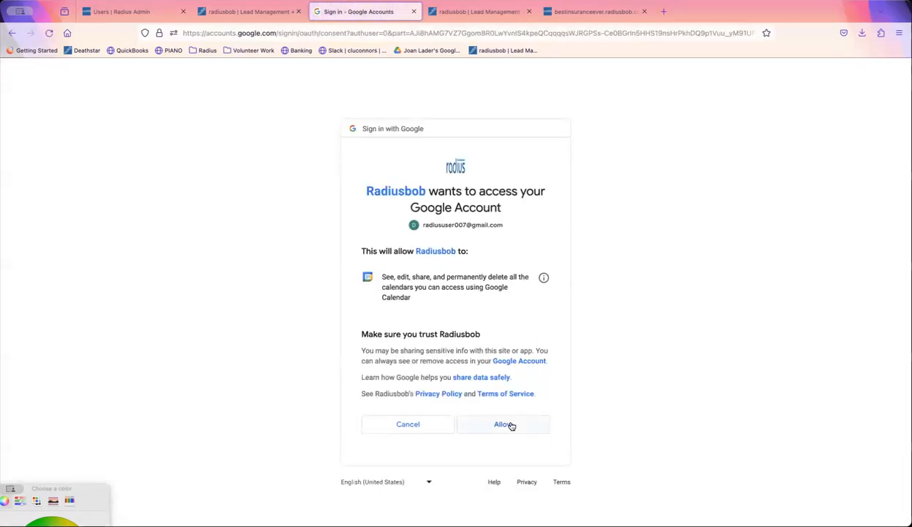
{"action": "left_click", "coordinate": [510, 425]}
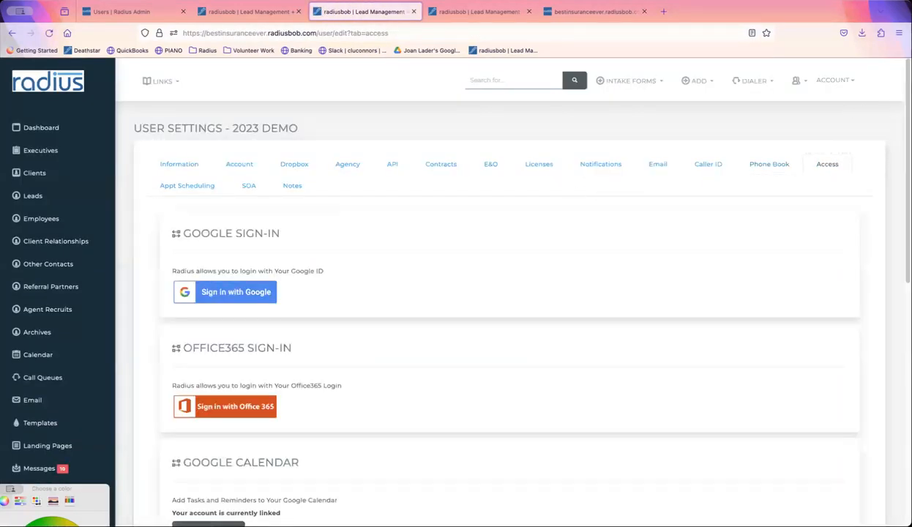
- Choose the linked Google account's calendar under Add New Tasks and sync to it
{"action": "scroll", "coordinate": [892, 151], "scroll_direction": "down", "scroll_amount": 1}
{"action": "scroll", "coordinate": [892, 151], "scroll_direction": "down", "scroll_amount": 5}
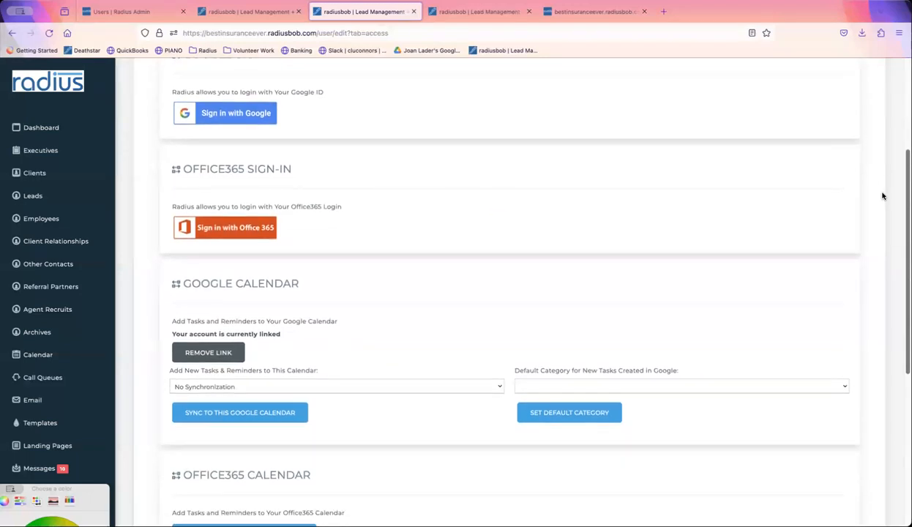
{"action": "left_click", "coordinate": [278, 384]}
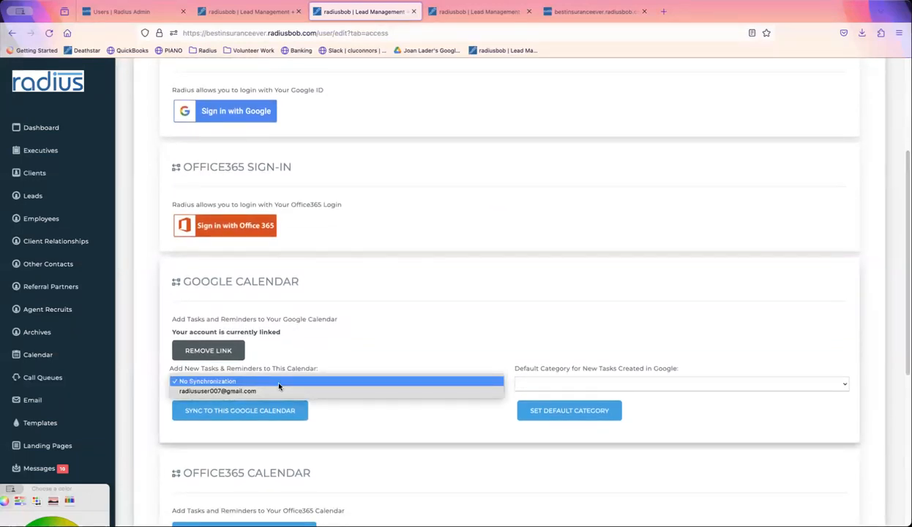
{"action": "left_click", "coordinate": [279, 392]}
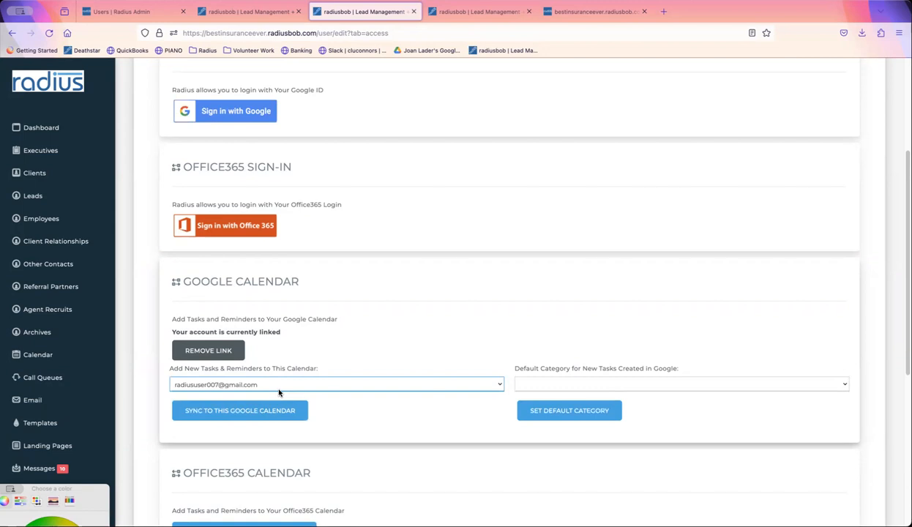
{"action": "left_click", "coordinate": [269, 417]}
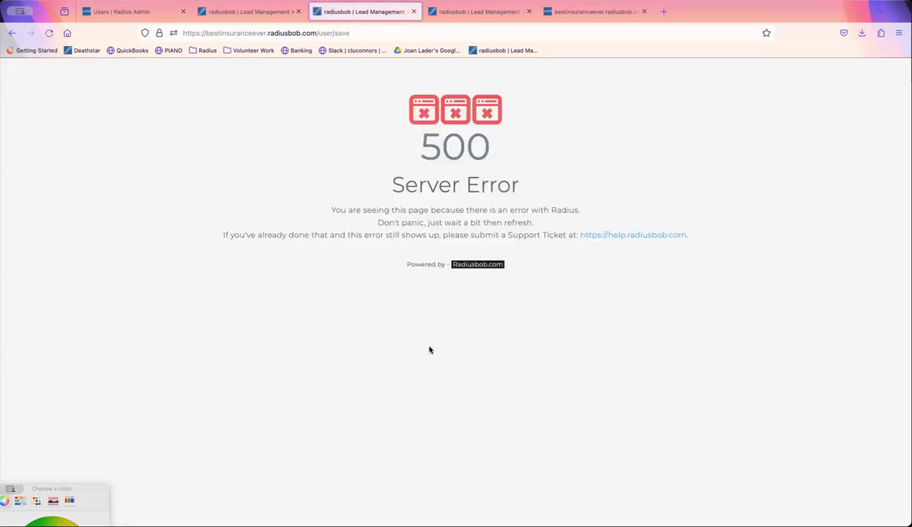
- Switch to the second radiusbob Lead Management settings tab
{"action": "left_click", "coordinate": [271, 16]}
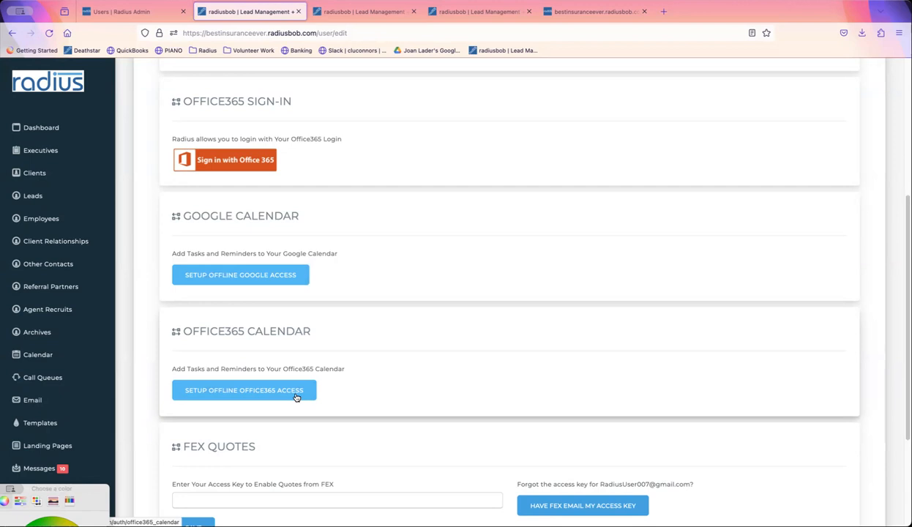
- Search help.radiusbob.com for 'calendar sync' and open the Google or Outlook365 Calendar Sync article
{"action": "left_click", "coordinate": [663, 11]}
{"action": "type", "text": "help.radiusbob.com"}
{"action": "key", "text": "Return"}
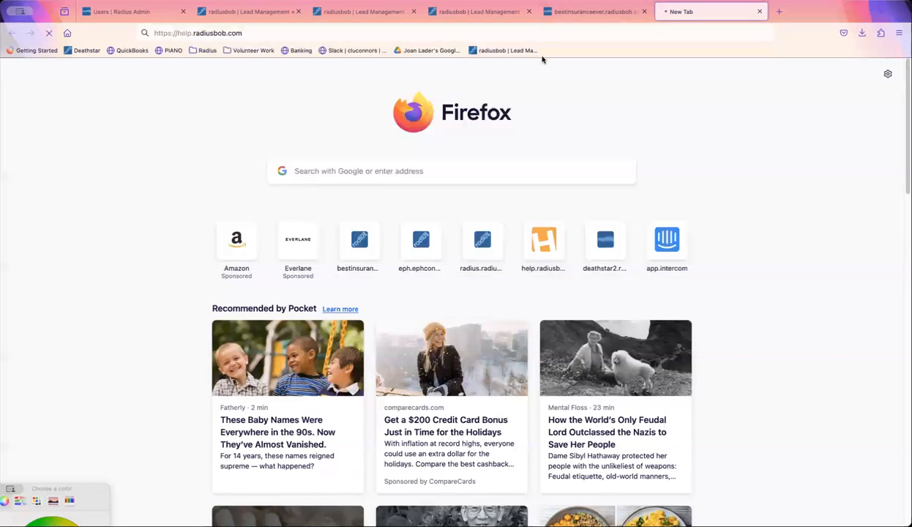
{"action": "left_click", "coordinate": [338, 151]}
{"action": "type", "text": "ca"}
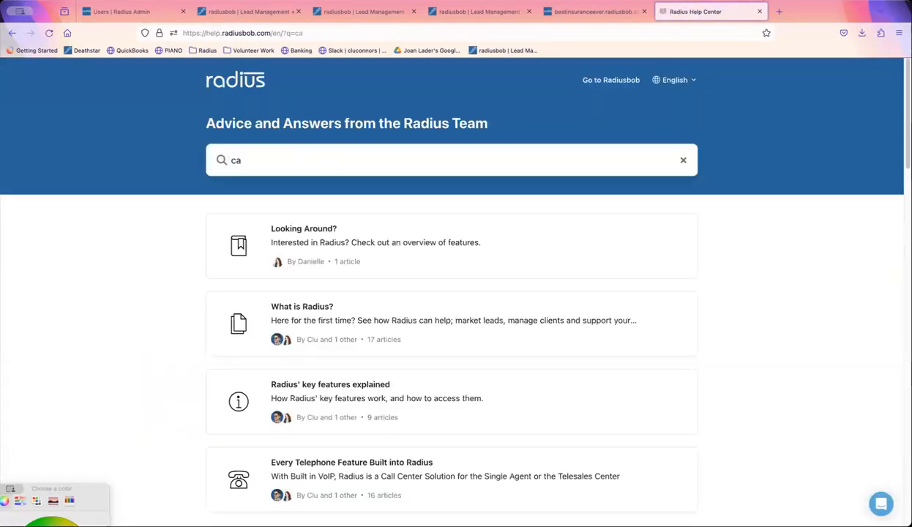
{"action": "type", "text": "lendar sync"}
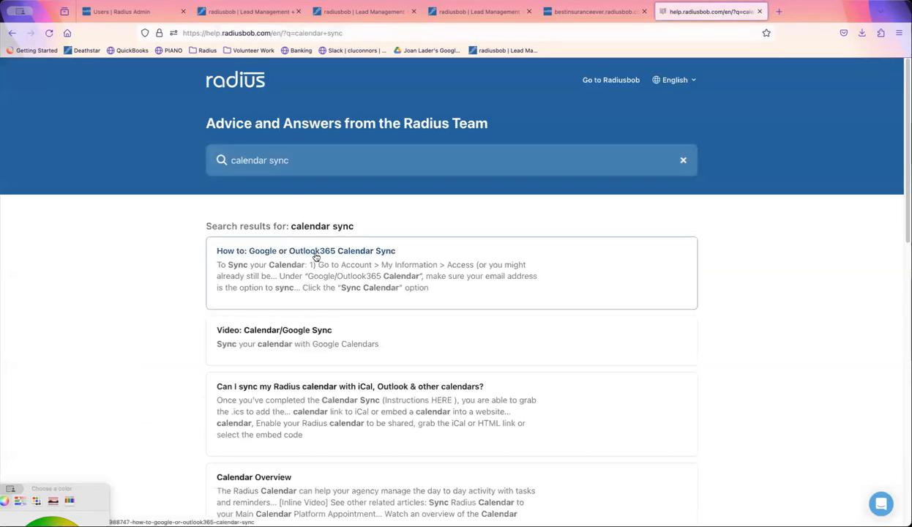
{"action": "left_click", "coordinate": [356, 264]}
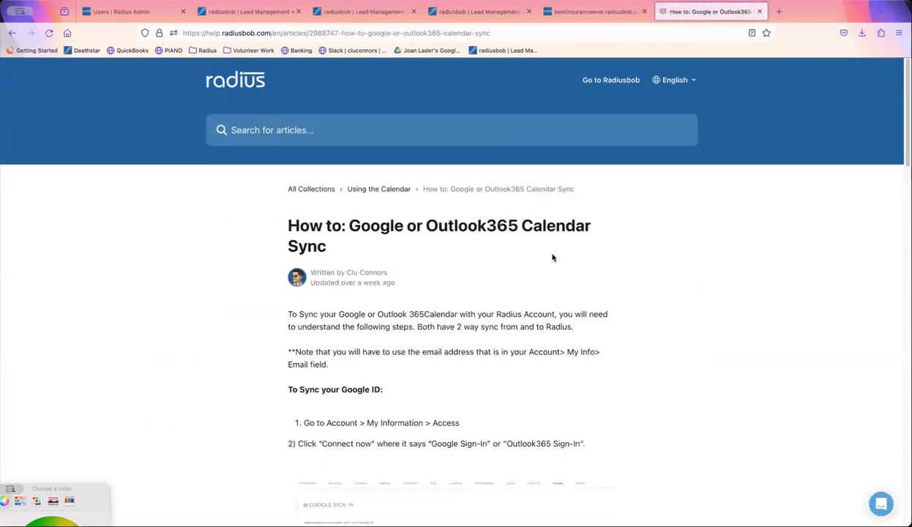
- Read through the calendar sync article and select its web address
{"action": "scroll", "coordinate": [451, 293], "scroll_direction": "down", "scroll_amount": 4}
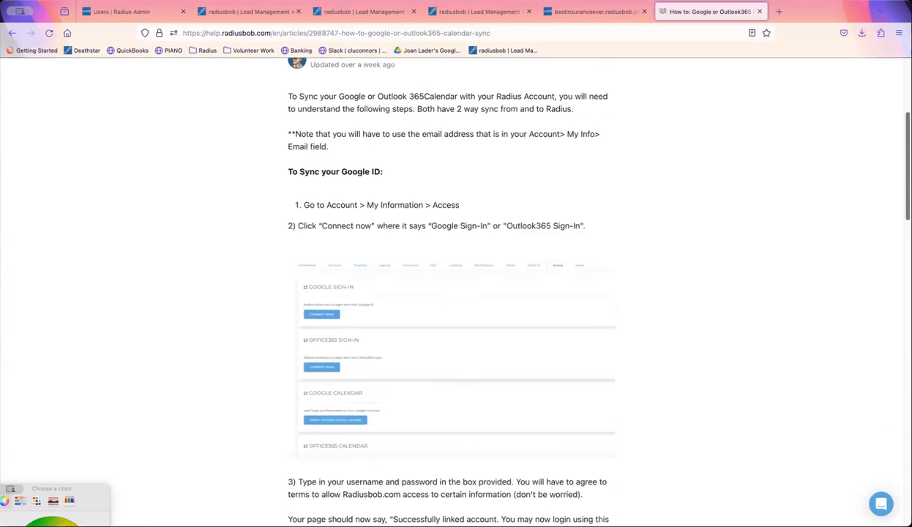
{"action": "scroll", "coordinate": [897, 218], "scroll_direction": "down", "scroll_amount": 5}
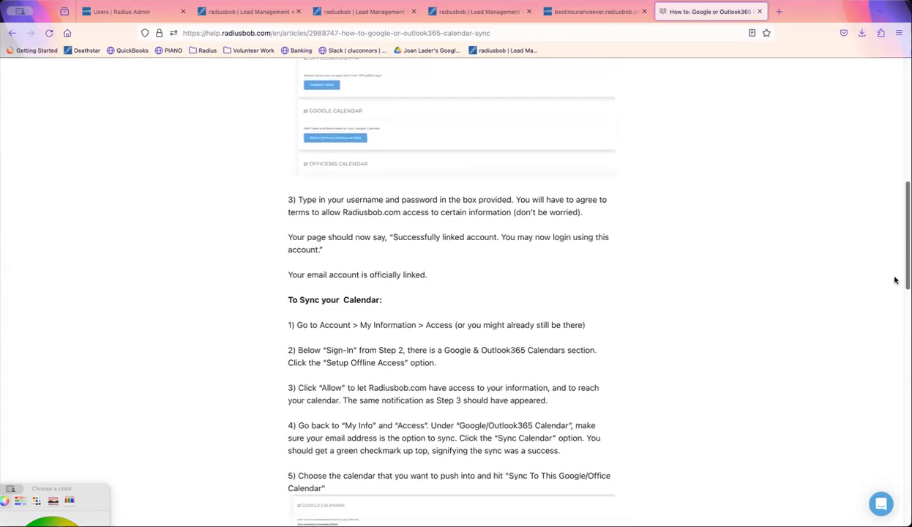
{"action": "scroll", "coordinate": [896, 284], "scroll_direction": "down", "scroll_amount": 3}
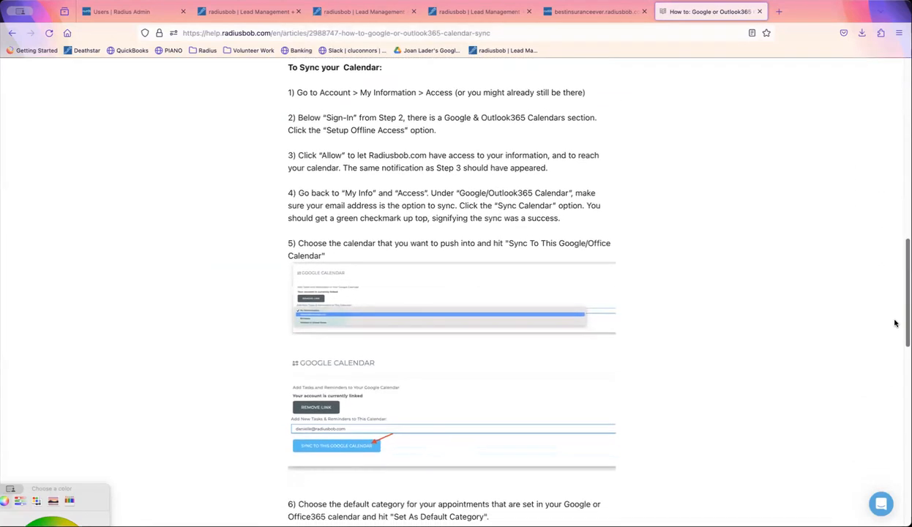
{"action": "scroll", "coordinate": [897, 335], "scroll_direction": "down", "scroll_amount": 3}
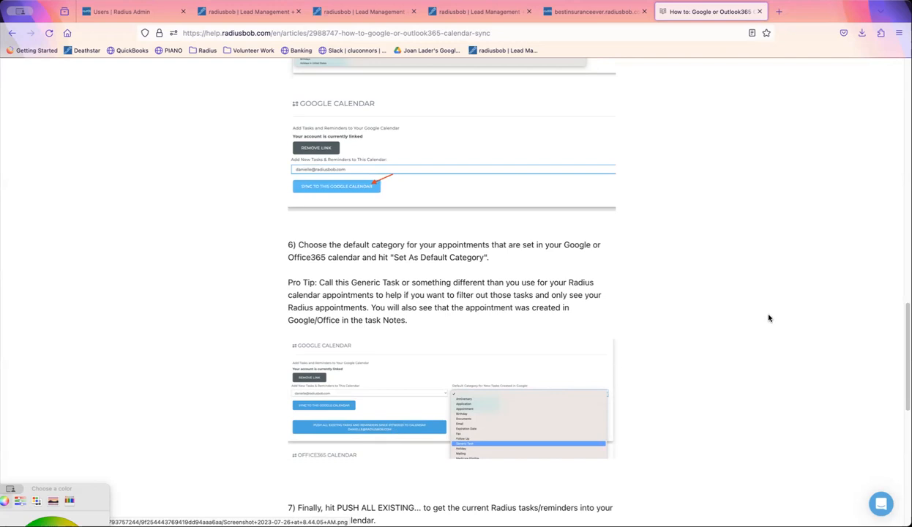
{"action": "scroll", "coordinate": [894, 401], "scroll_direction": "down", "scroll_amount": 5}
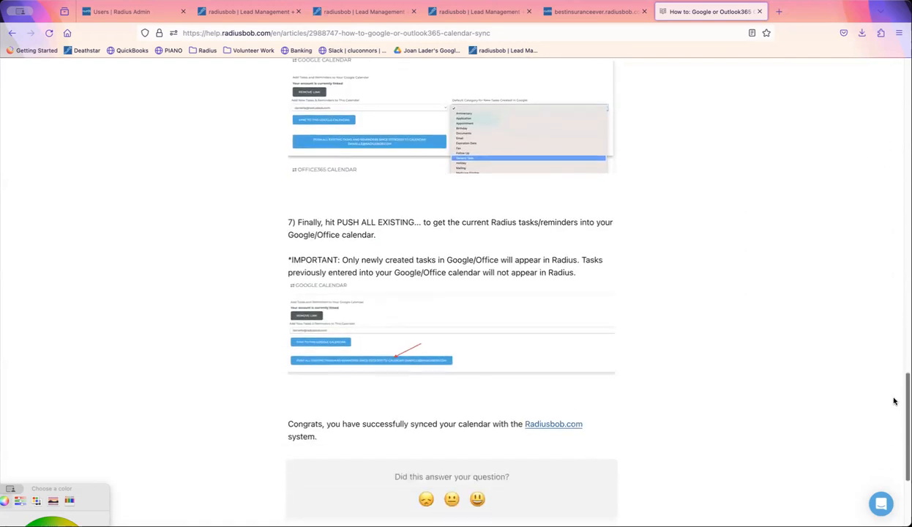
{"action": "scroll", "coordinate": [893, 401], "scroll_direction": "up", "scroll_amount": 3}
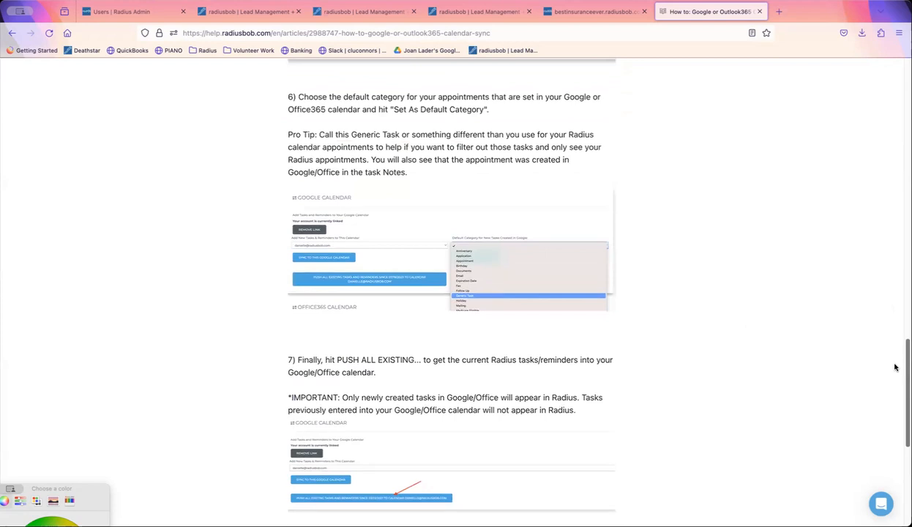
{"action": "scroll", "coordinate": [894, 349], "scroll_direction": "up", "scroll_amount": 5}
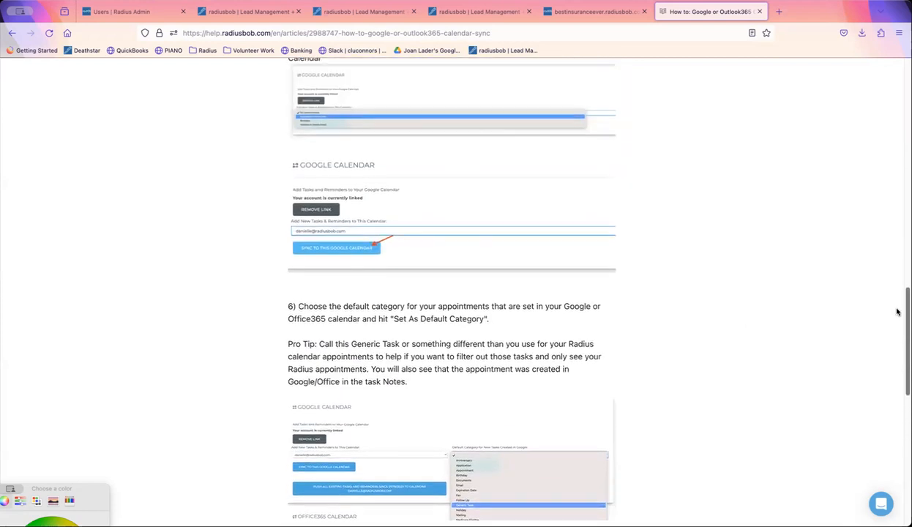
{"action": "scroll", "coordinate": [894, 302], "scroll_direction": "up", "scroll_amount": 5}
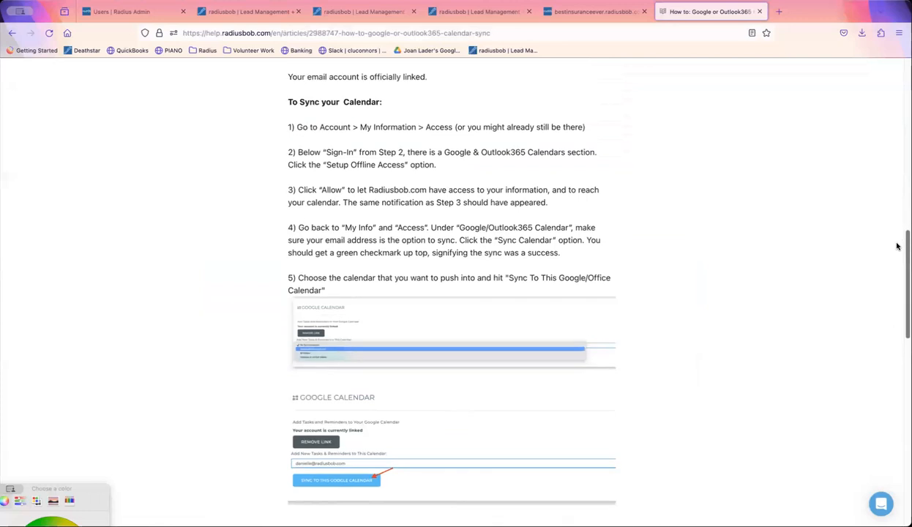
{"action": "left_click", "coordinate": [652, 33]}
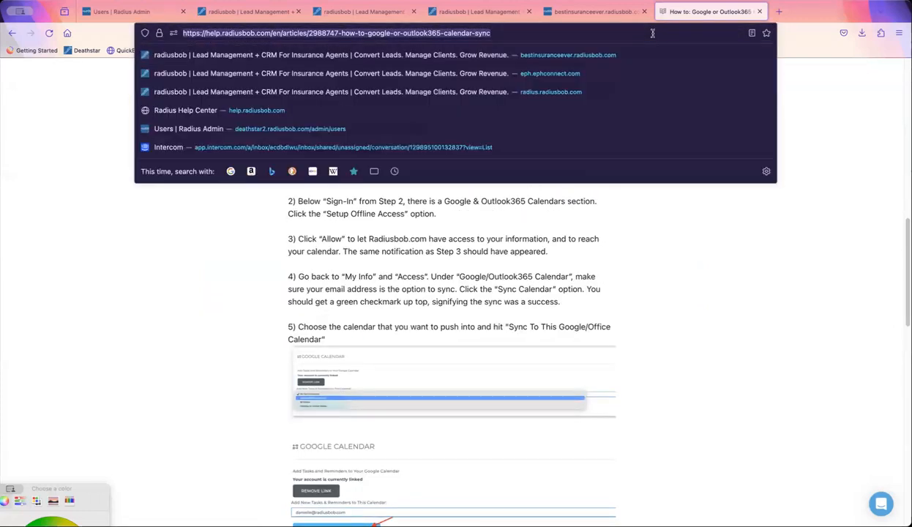